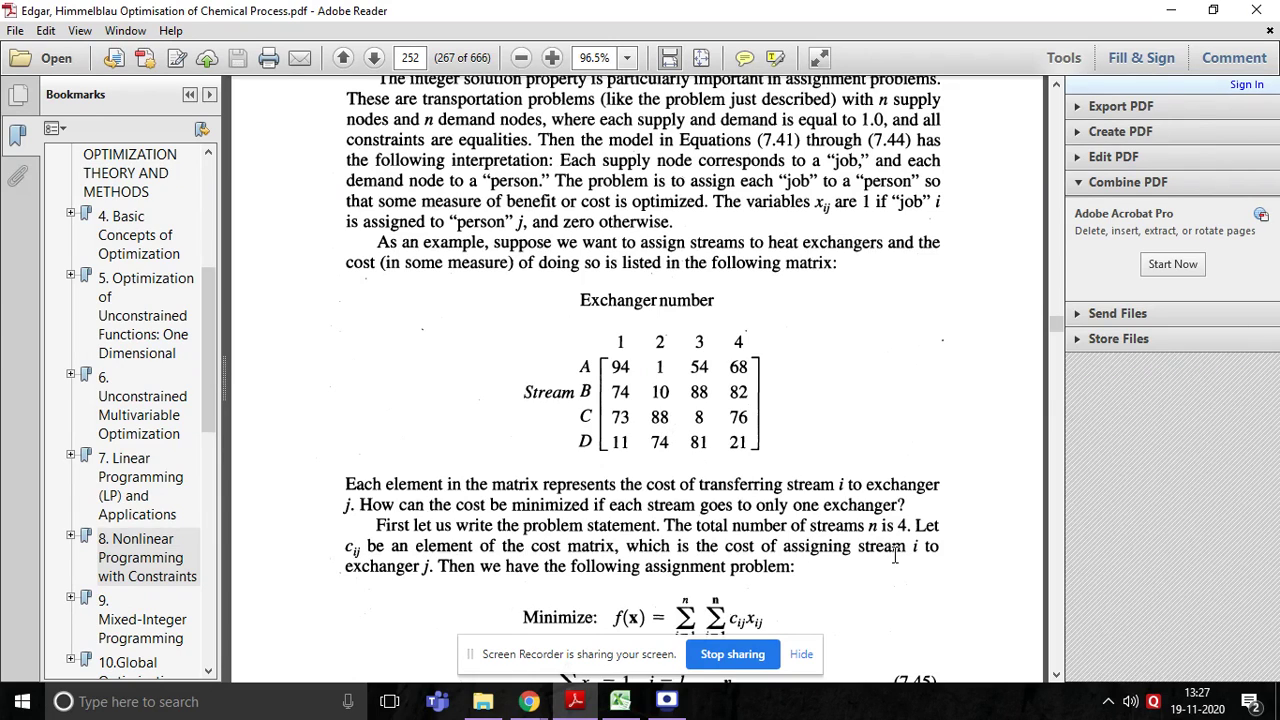
# Step: Read the stream-to-exchanger assignment example, from the cost matrix through the objective function and the constraints on page 253
pyautogui.click(1057, 675)
pyautogui.click(1057, 675)
pyautogui.click(1057, 675)
pyautogui.click(1057, 675)
pyautogui.click(1057, 675)
pyautogui.click(1057, 675)
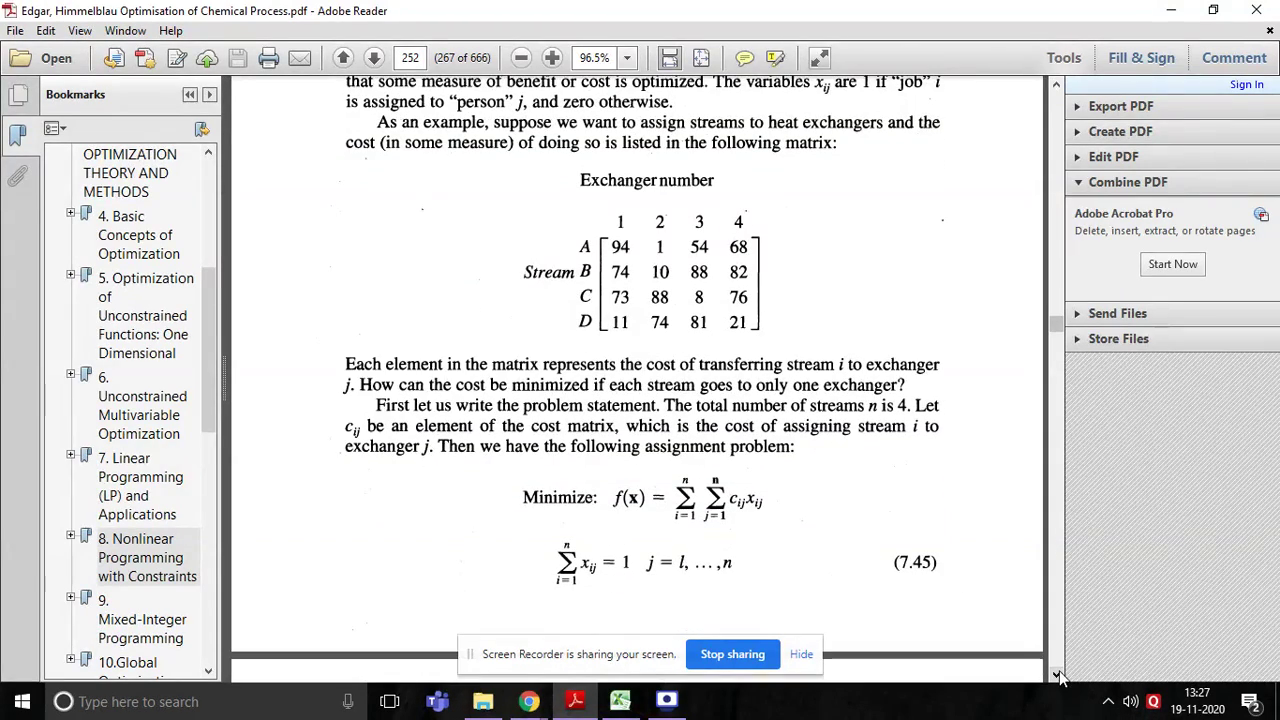
pyautogui.click(1057, 675)
pyautogui.click(1057, 675)
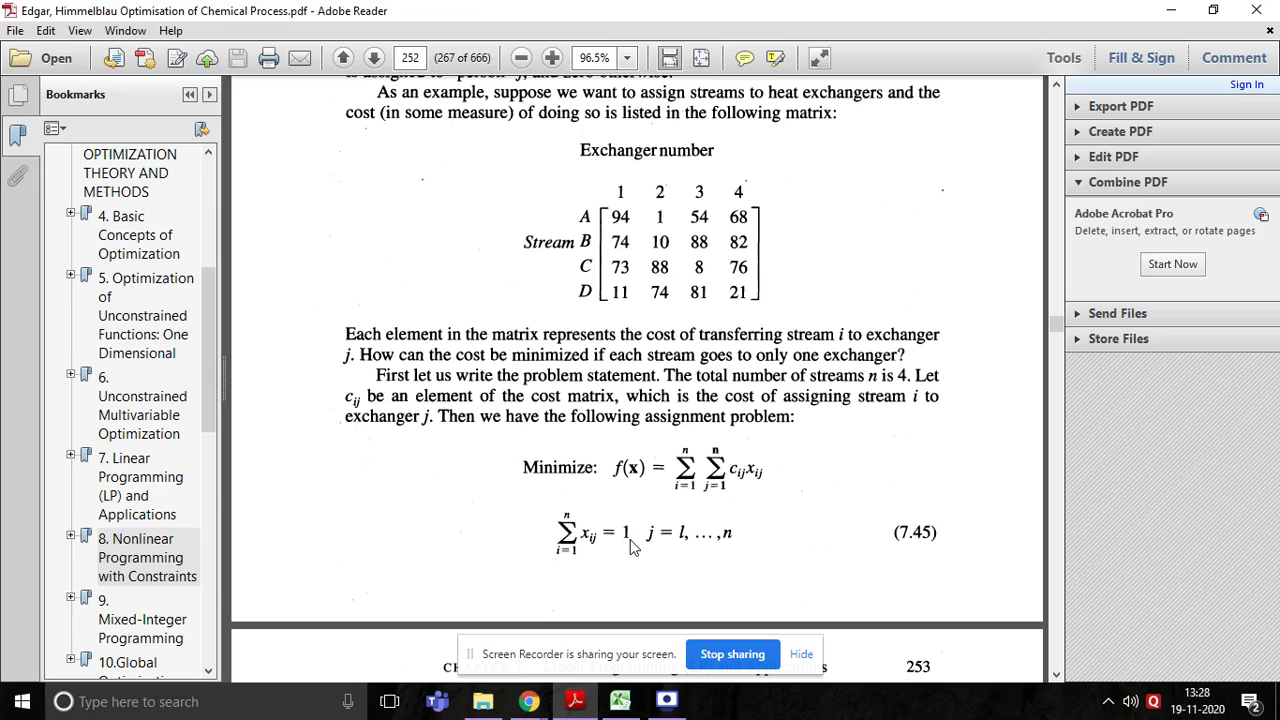
pyautogui.click(1056, 675)
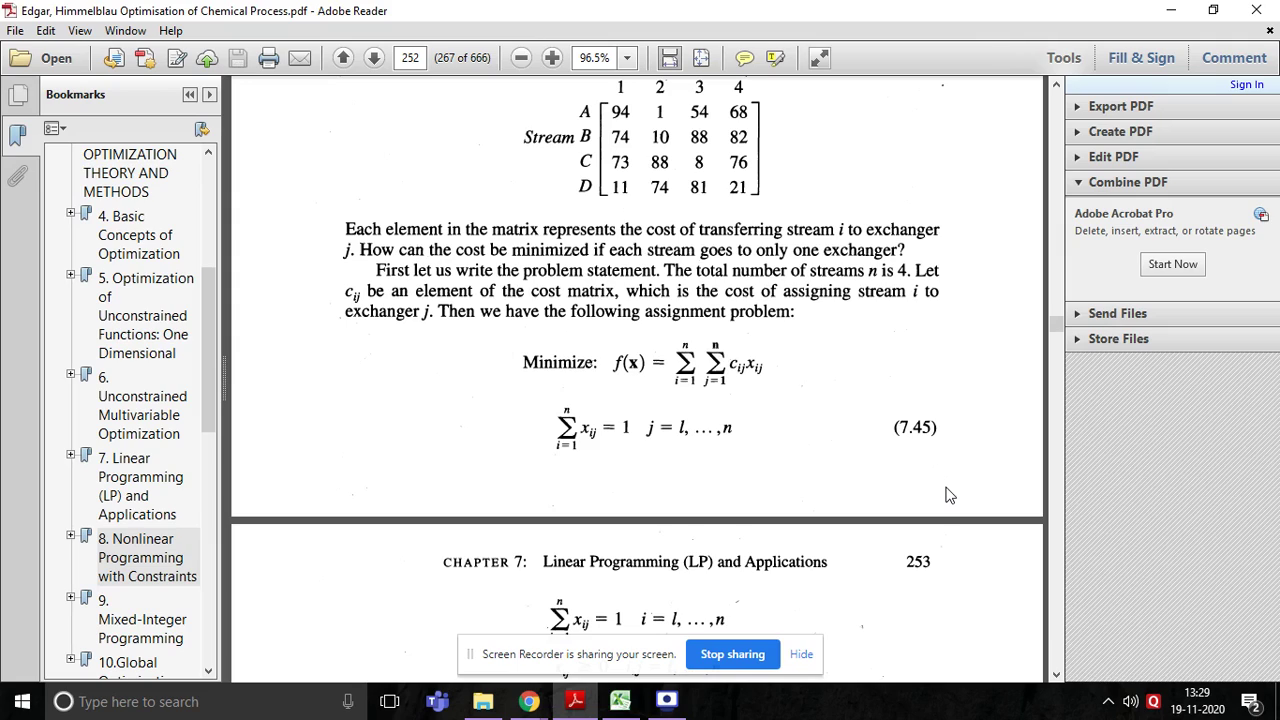
pyautogui.click(1056, 675)
pyautogui.click(1057, 677)
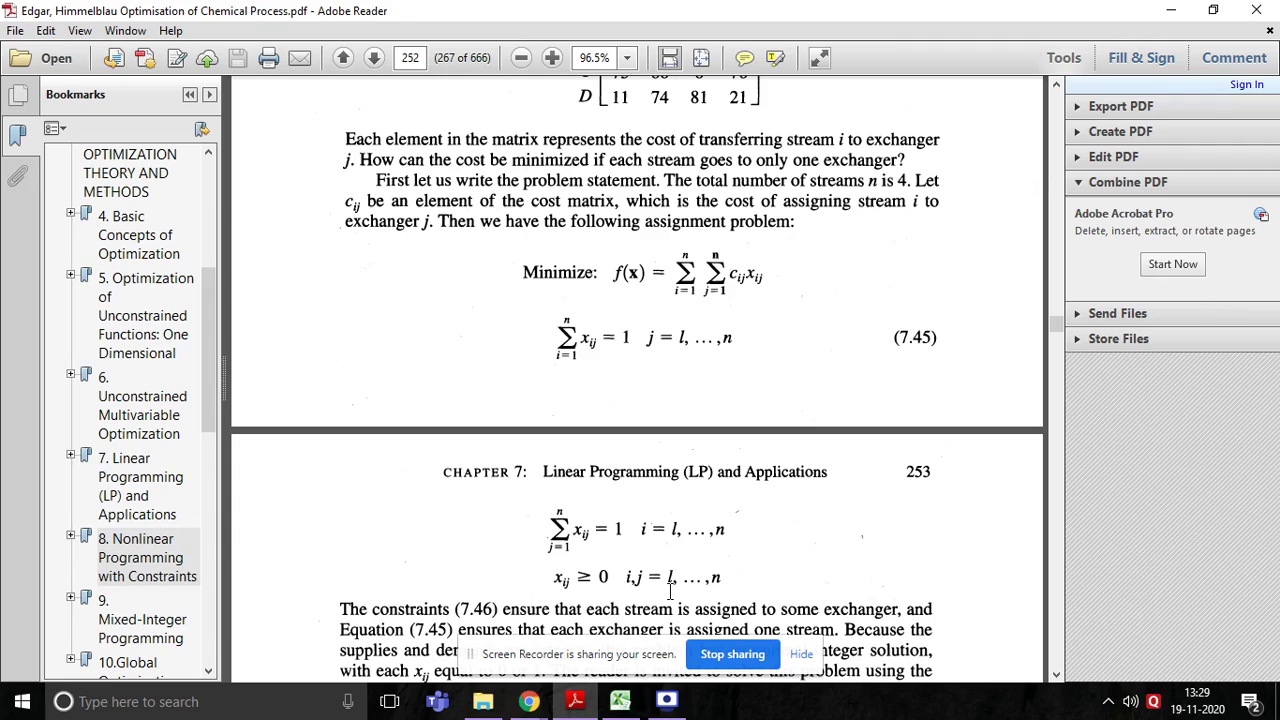
# Step: Switch to the Excel worksheet, check that the Solver Add-in is enabled, and show the Solver command
pyautogui.click(621, 702)
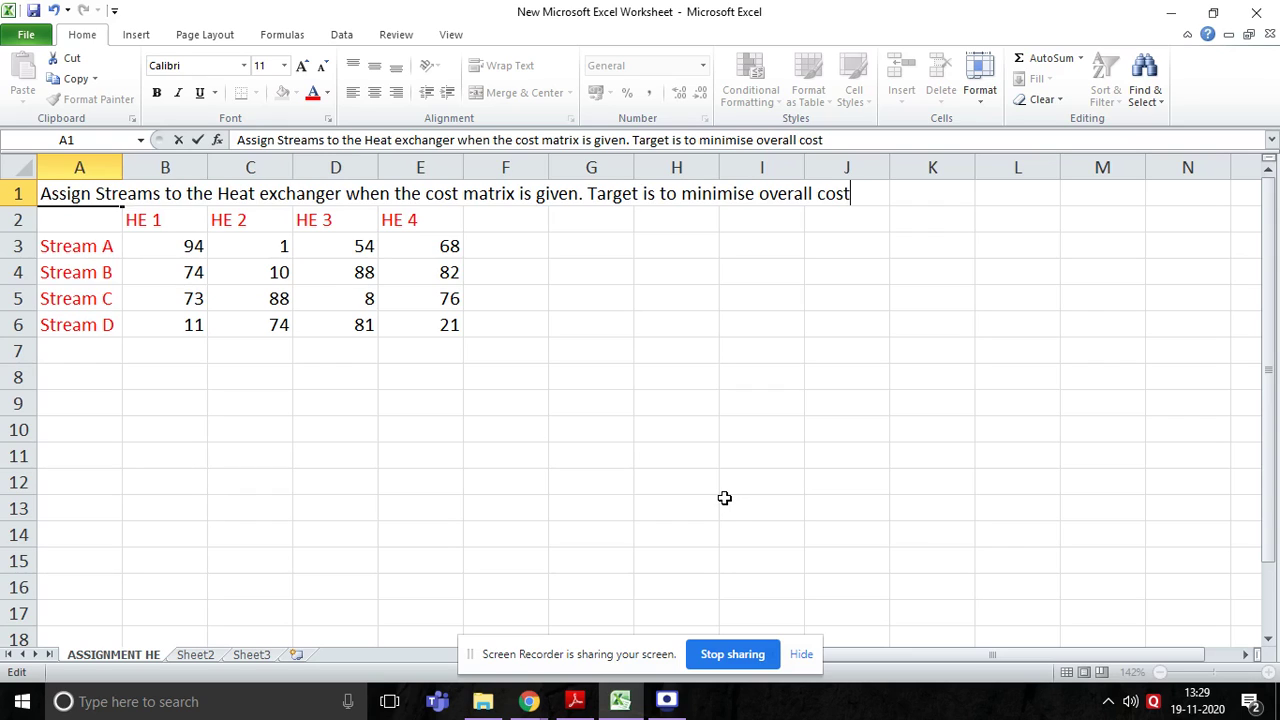
pyautogui.click(27, 35)
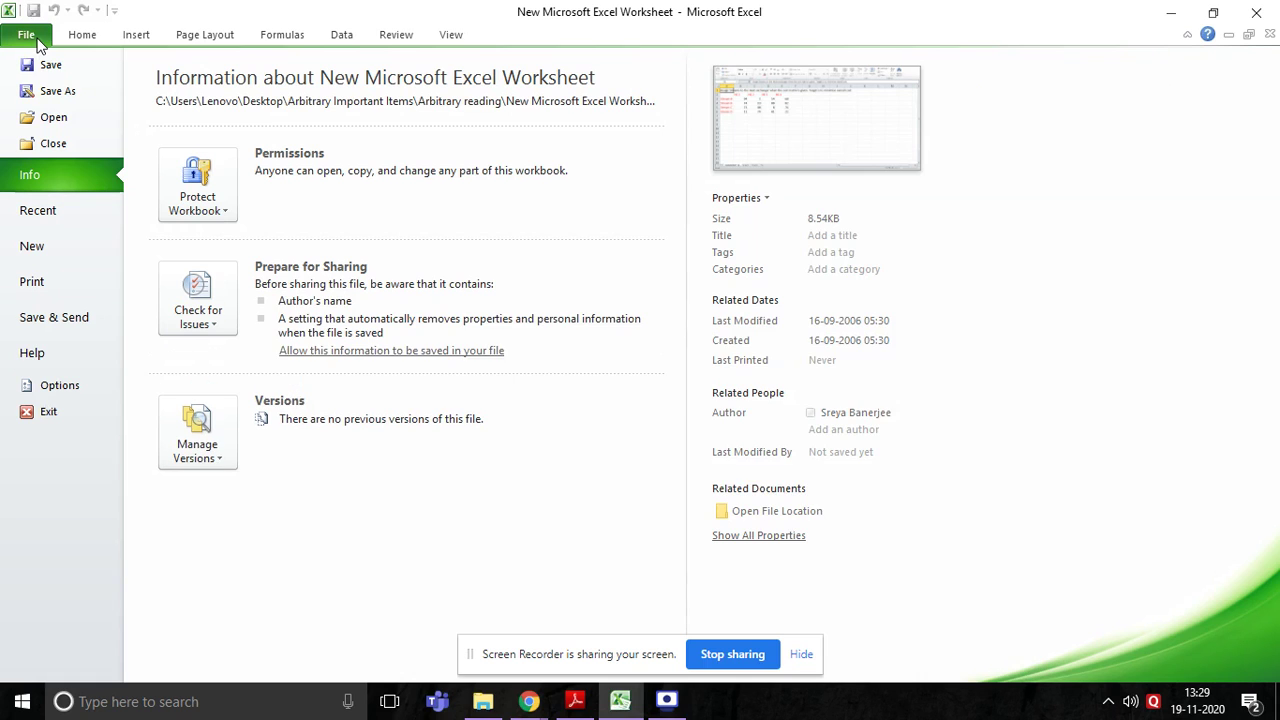
pyautogui.click(40, 389)
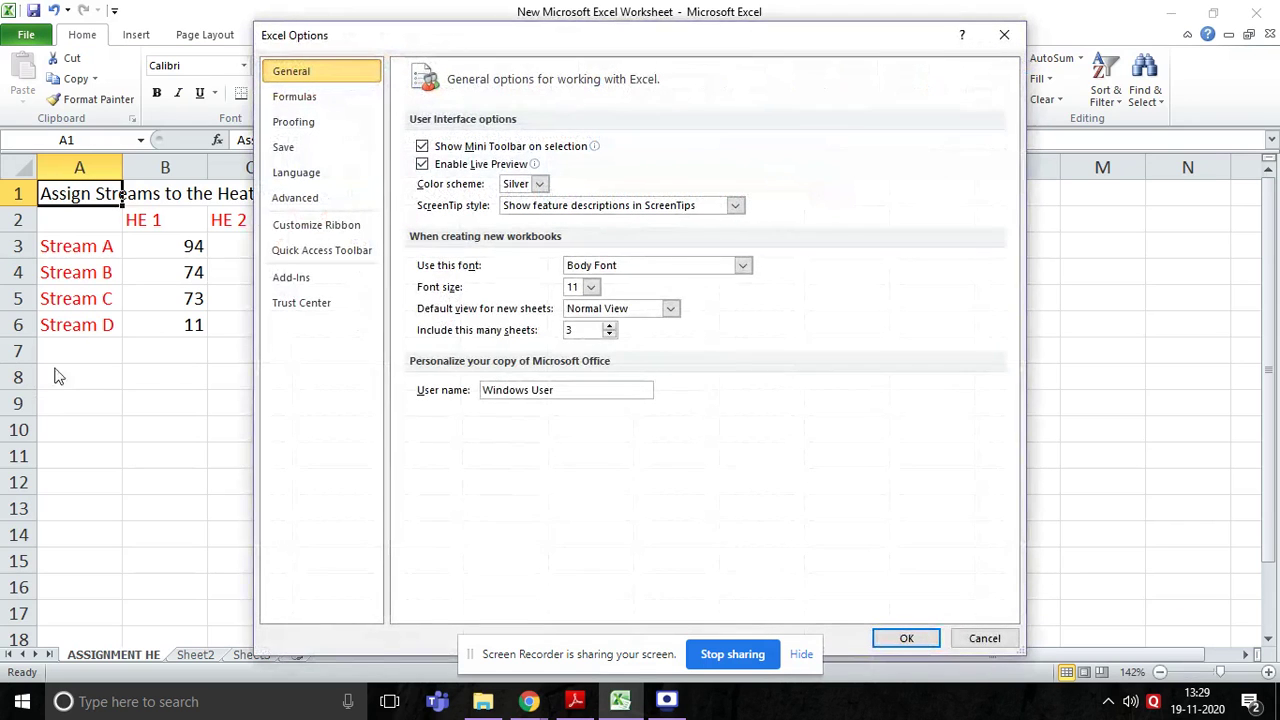
pyautogui.click(332, 284)
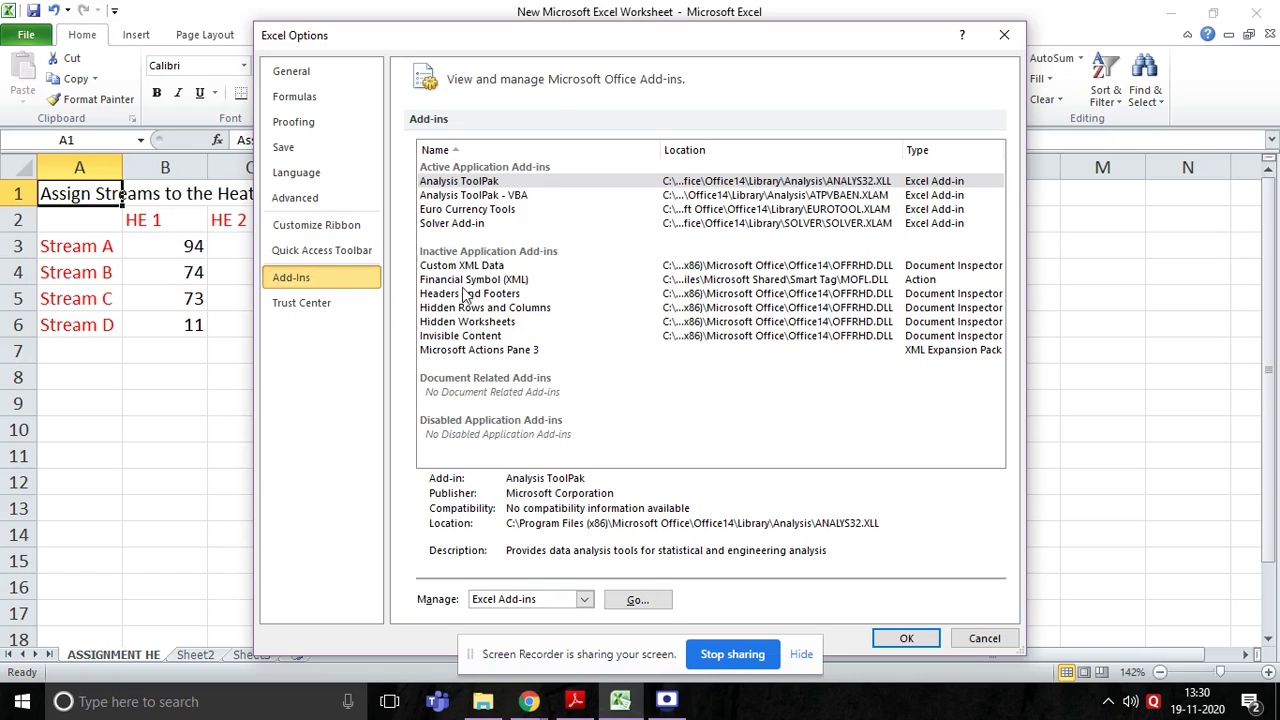
pyautogui.click(636, 600)
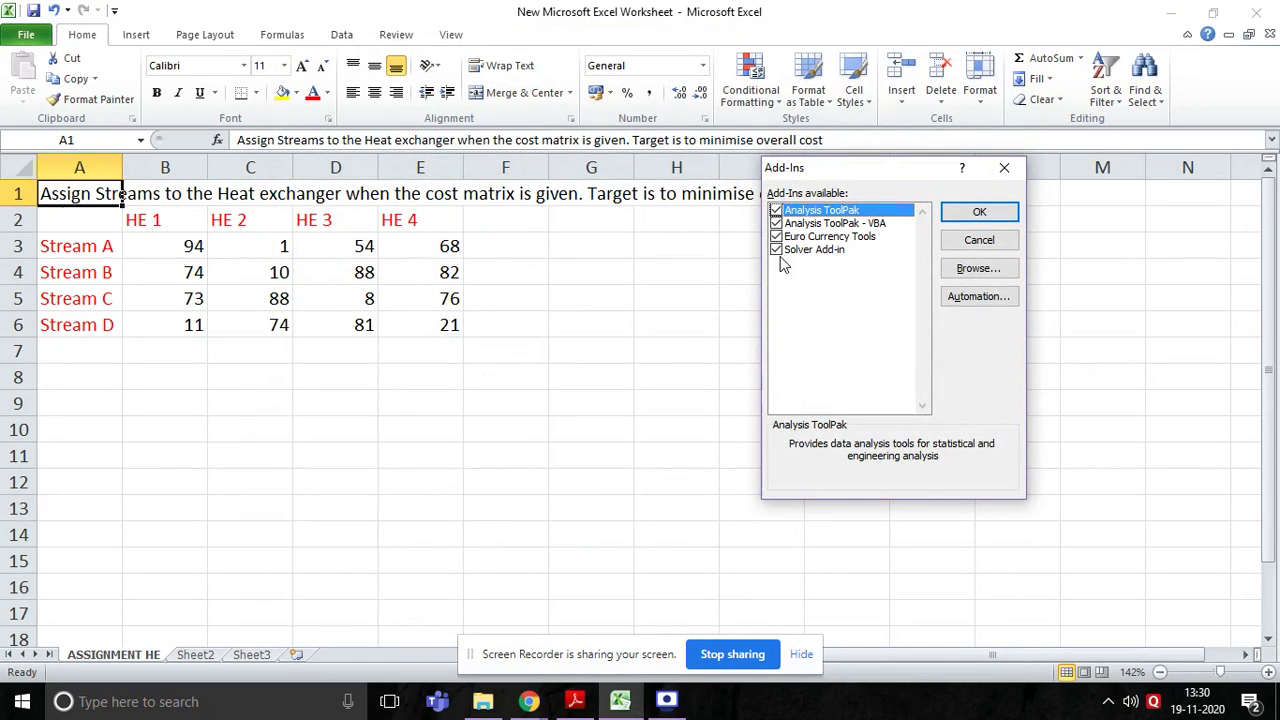
pyautogui.click(975, 216)
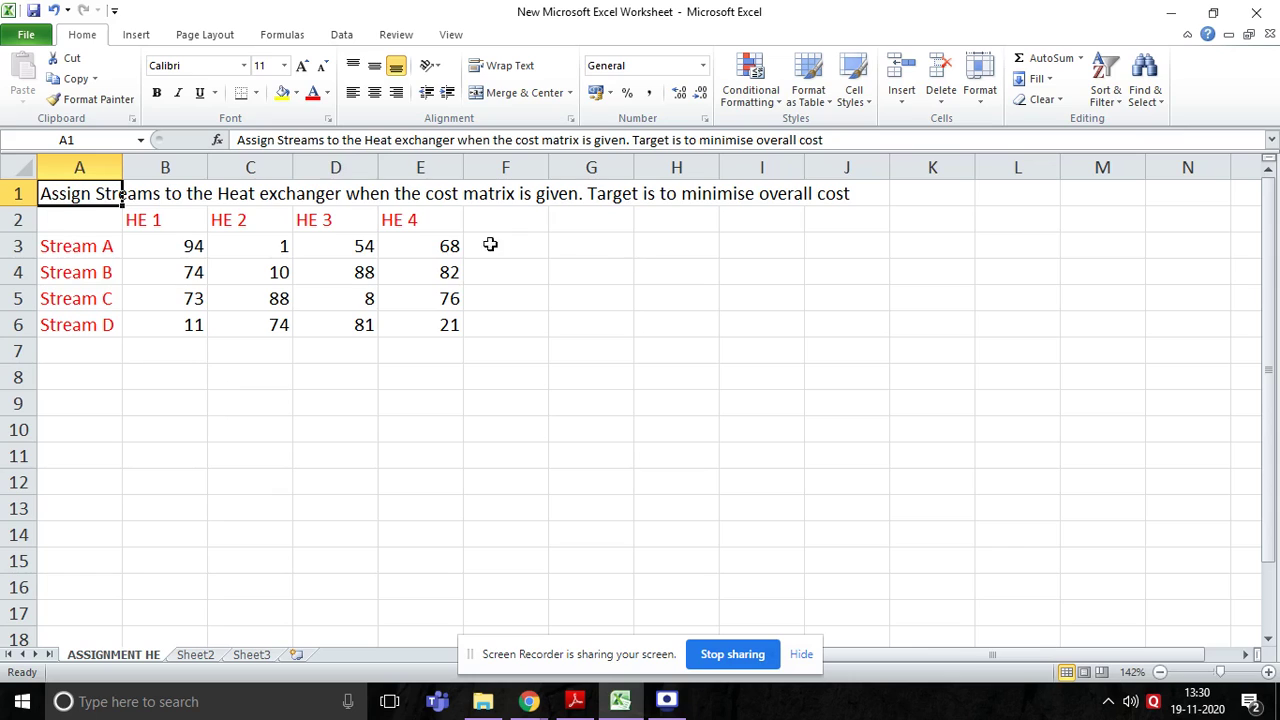
pyautogui.click(342, 35)
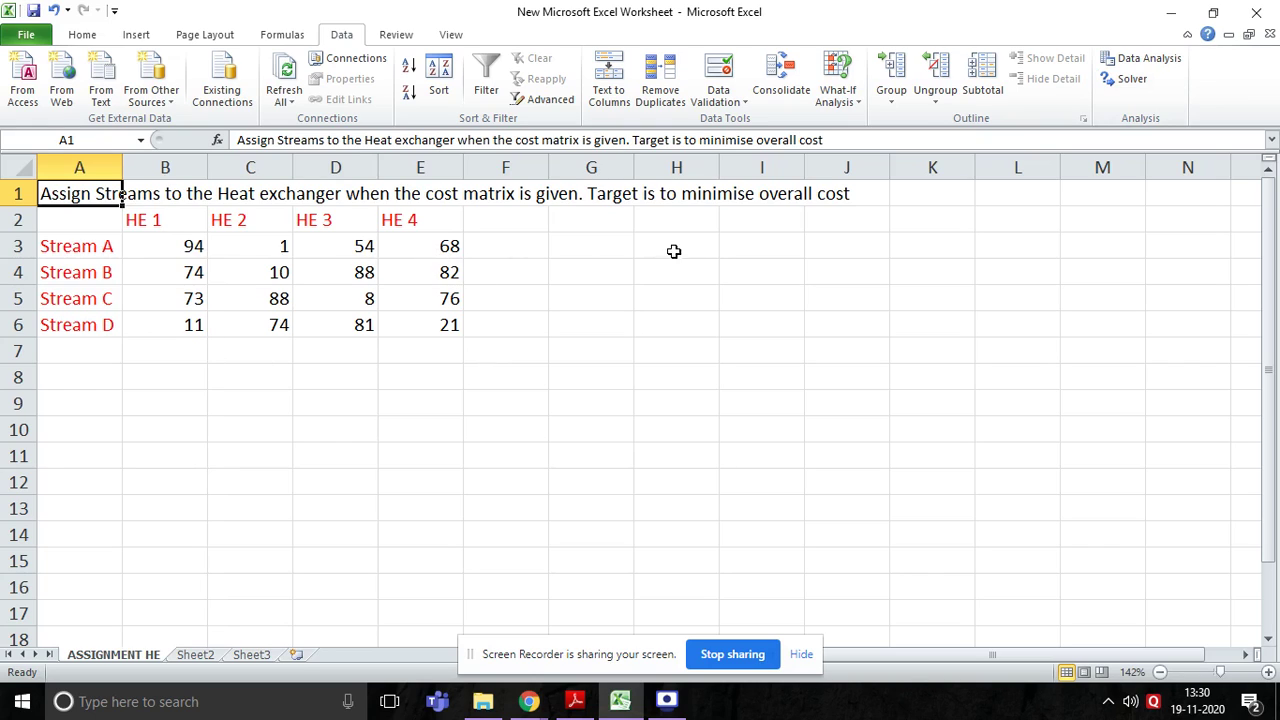
# Step: Enter the index labels i in cell H3 and j in cell F4
pyautogui.click(626, 230)
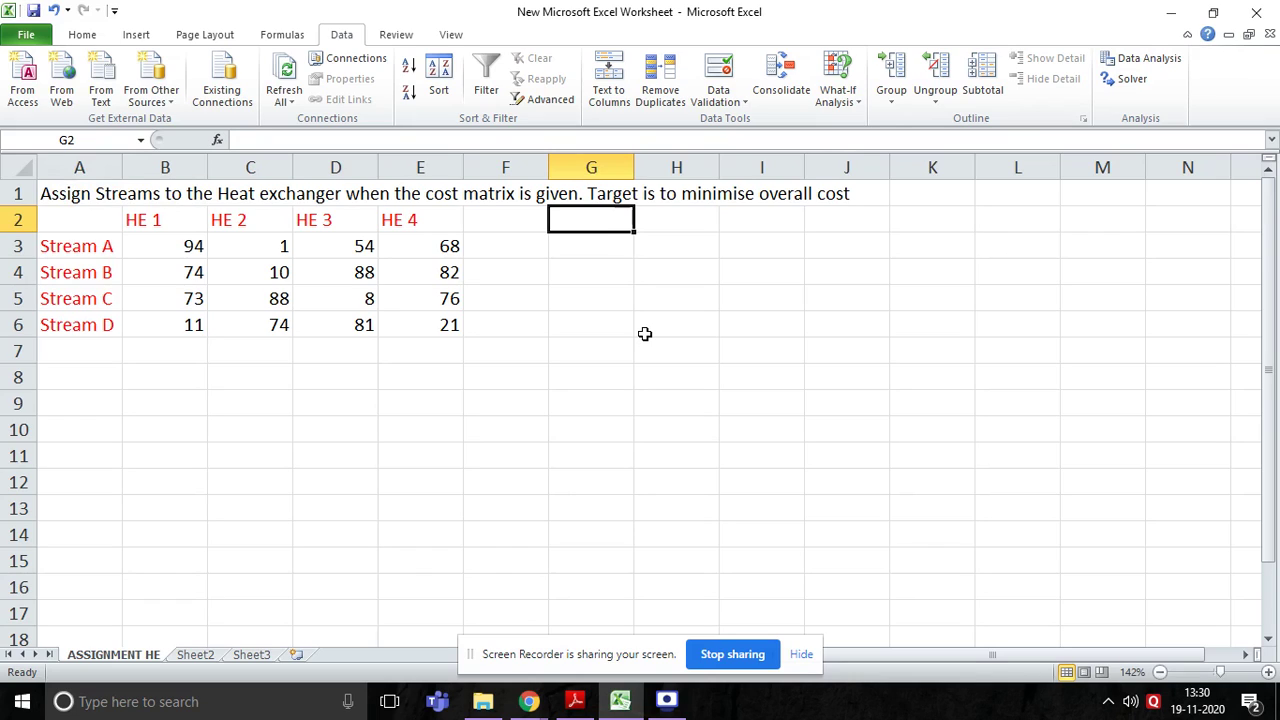
pyautogui.click(654, 246)
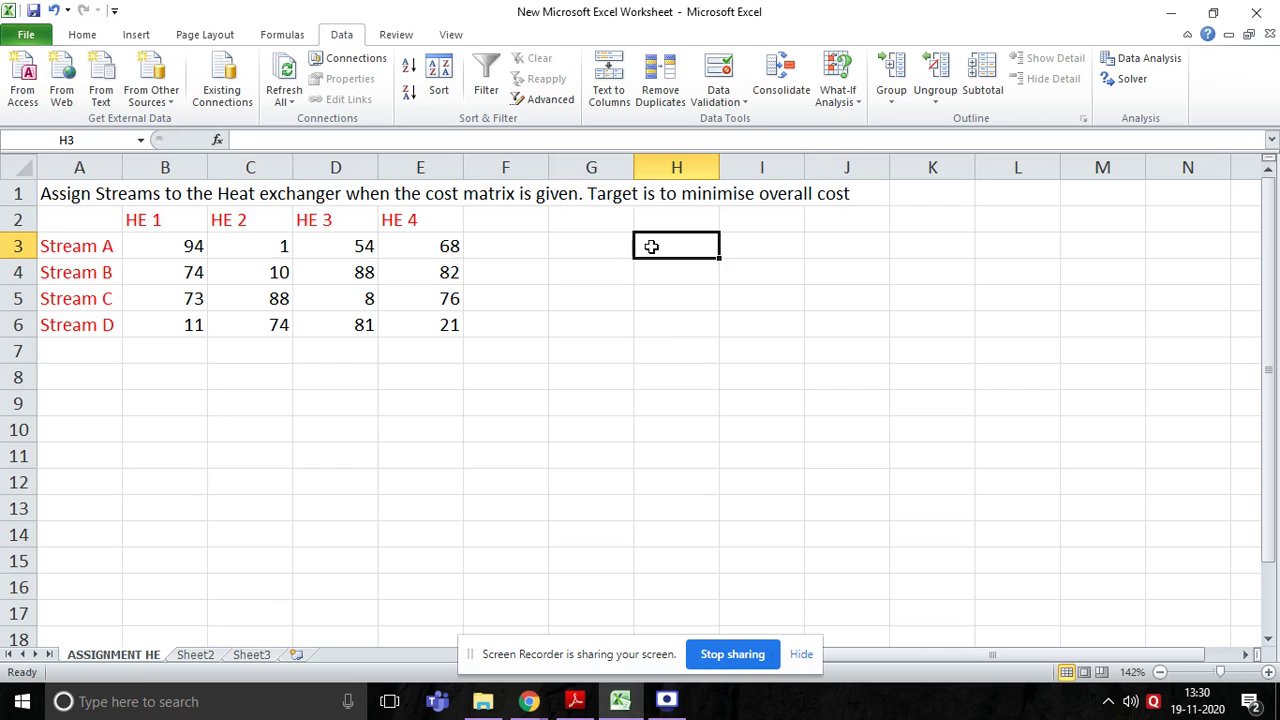
pyautogui.write('i')
pyautogui.click(538, 282)
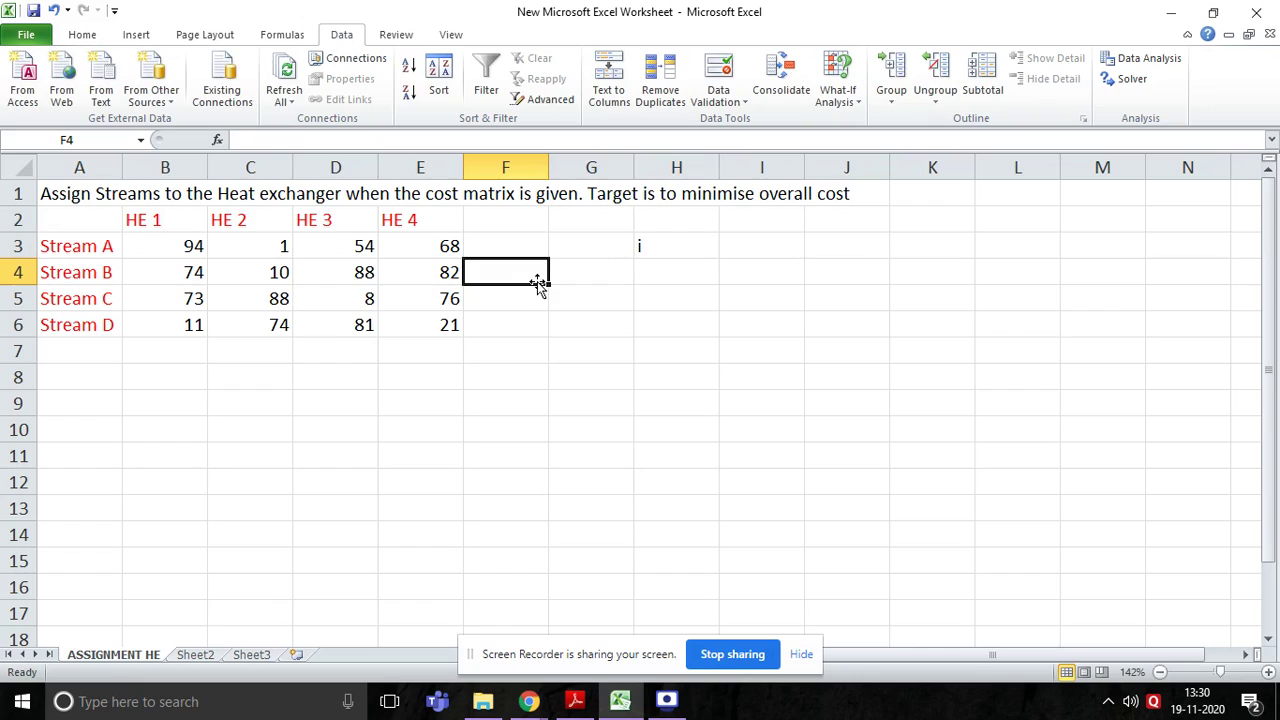
pyautogui.write('j')
# Step: Number the rows of the j index from 1 to 4 in cells G4 to G7
pyautogui.click(612, 283)
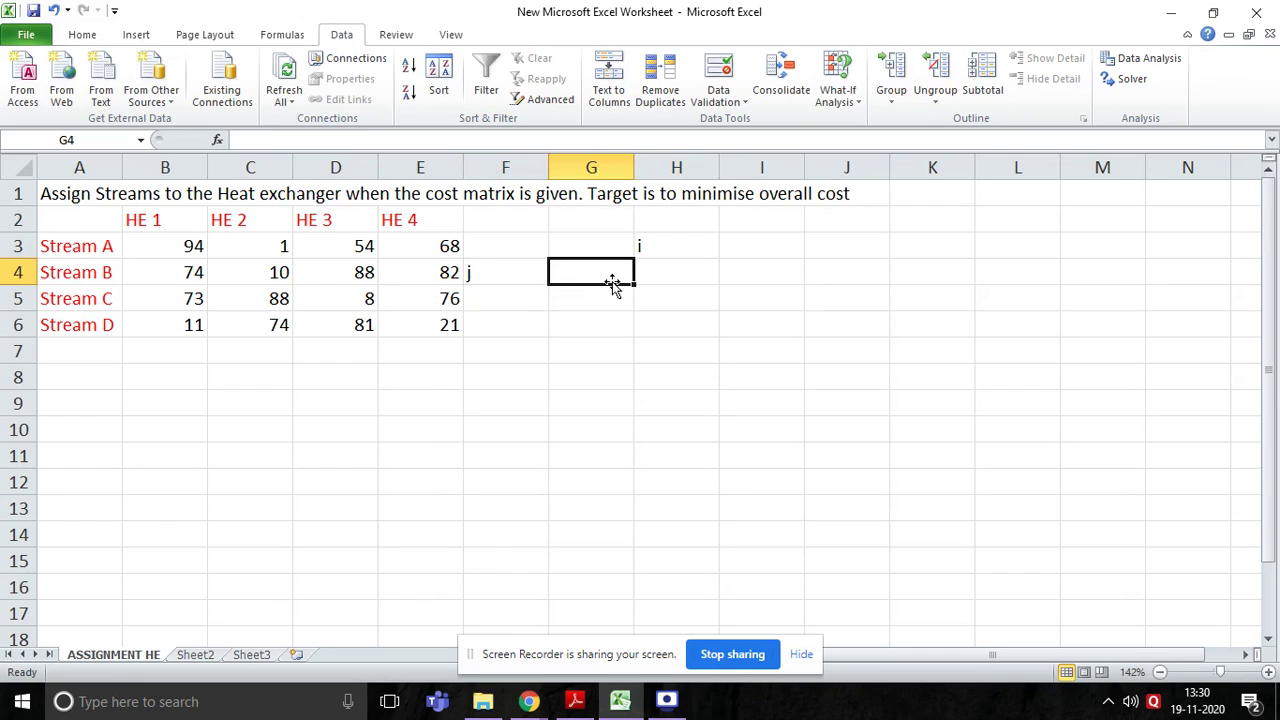
pyautogui.write('1')
pyautogui.click(610, 298)
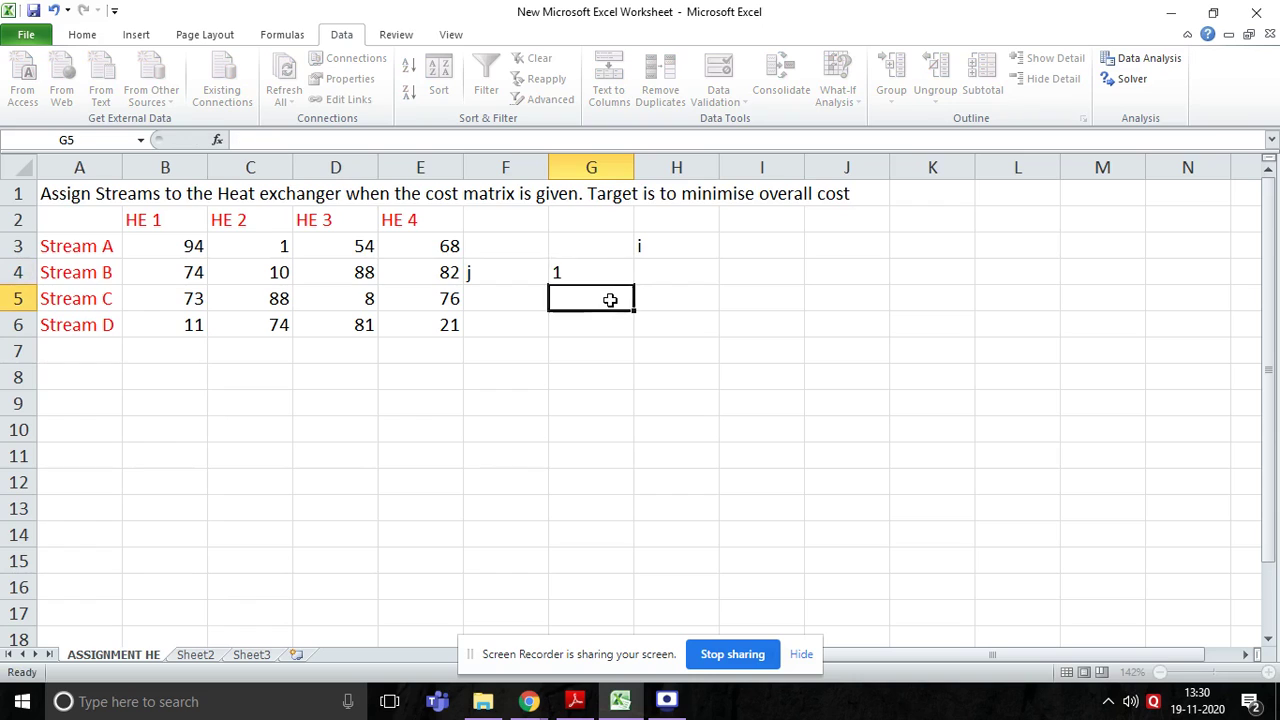
pyautogui.write('2')
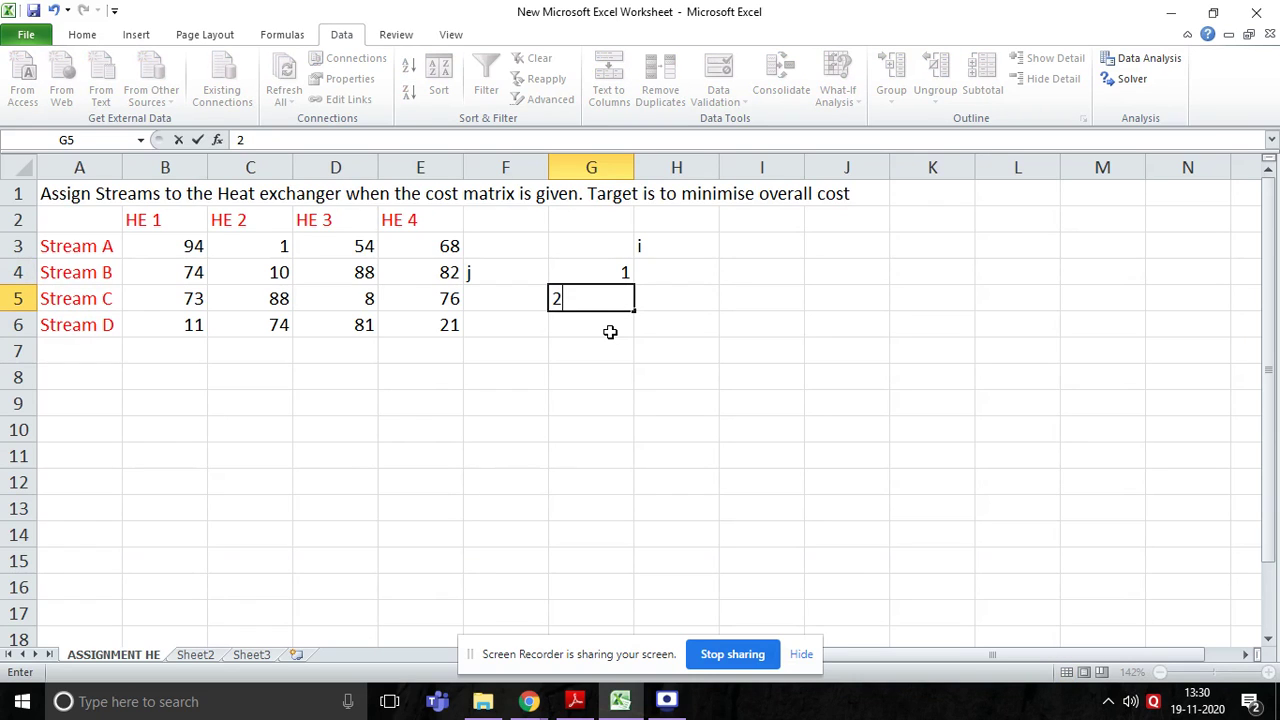
pyautogui.click(610, 332)
pyautogui.write('3')
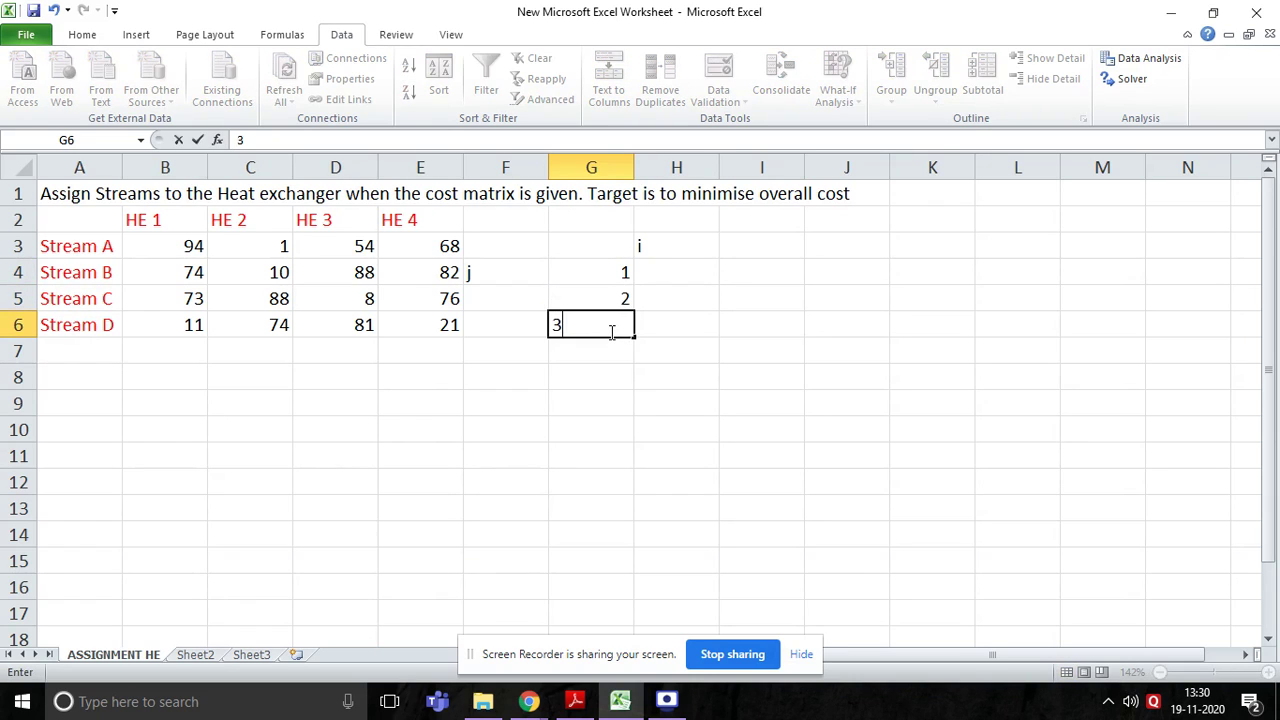
pyautogui.press('Return')
pyautogui.write('4')
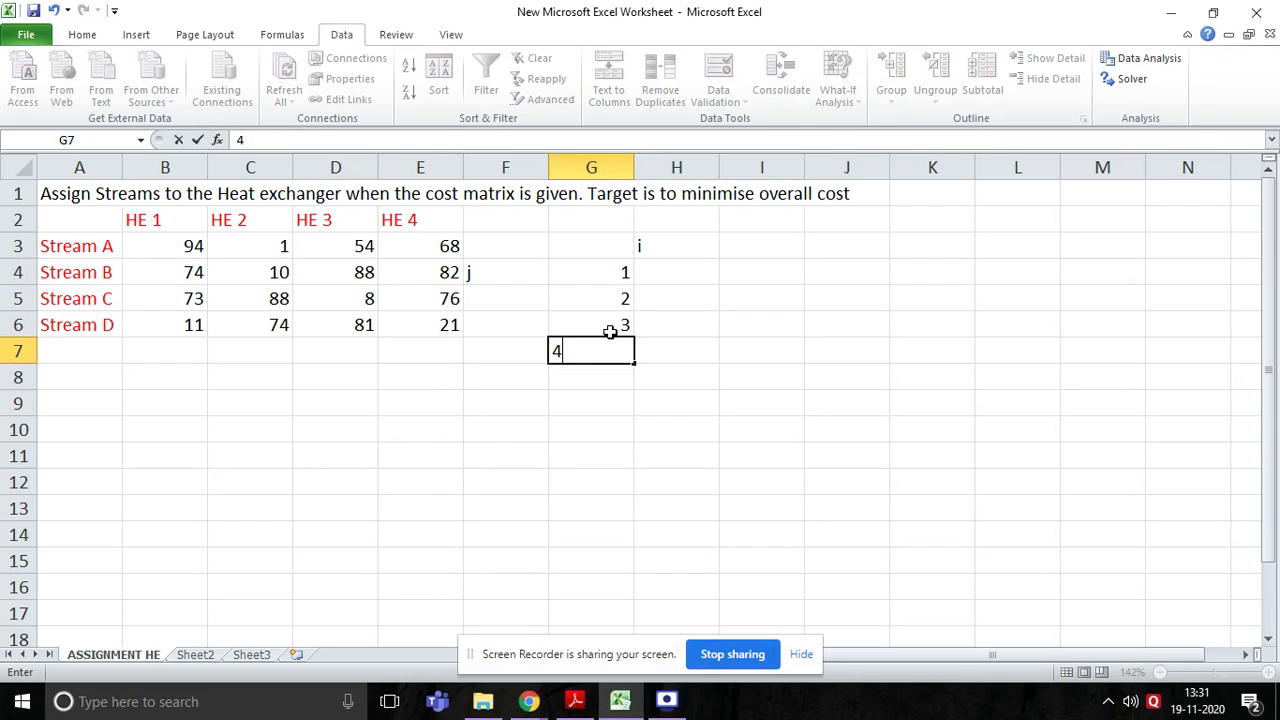
# Step: Copy the i label from H3 into H2 to make room for the column numbers
pyautogui.click(695, 275)
pyautogui.click(687, 250)
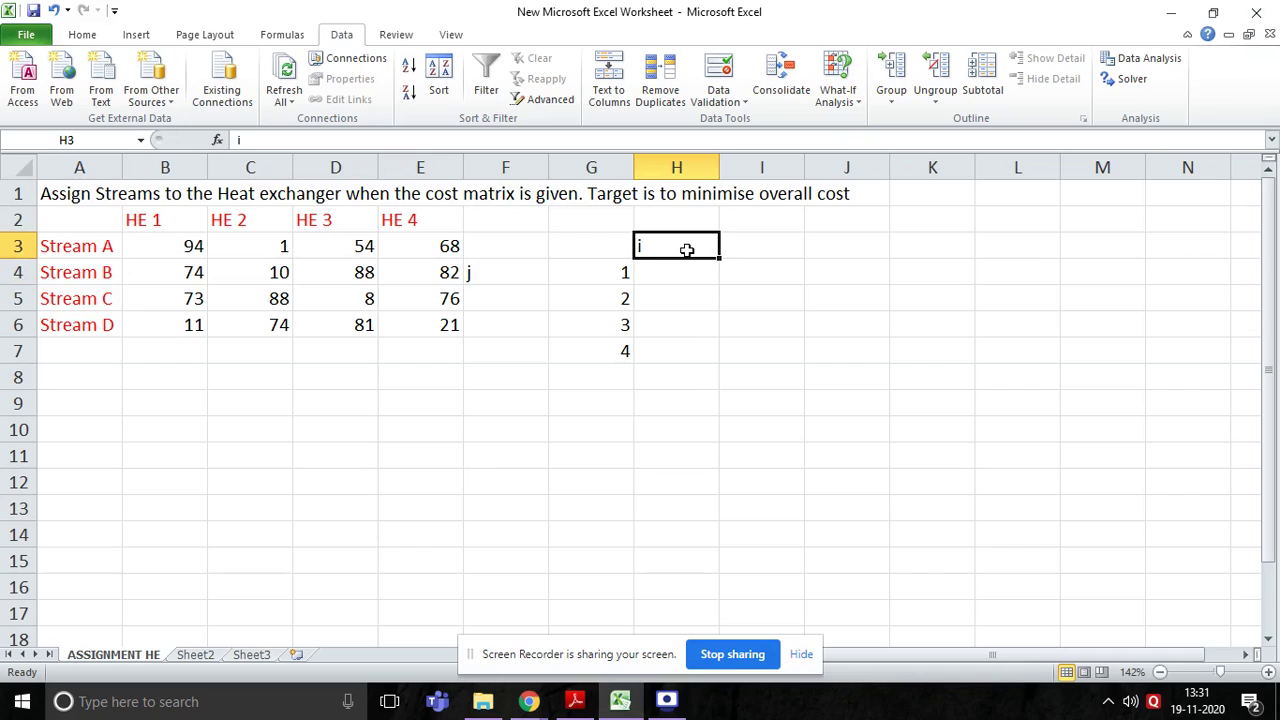
pyautogui.hotkey('ctrl', 'c')
pyautogui.click(683, 220)
pyautogui.hotkey('ctrl', 'v')
# Step: Number the columns of the i index from 1 to 4 in cells H3 to K3
pyautogui.click(683, 240)
pyautogui.write('1')
pyautogui.press('Tab')
pyautogui.write('2')
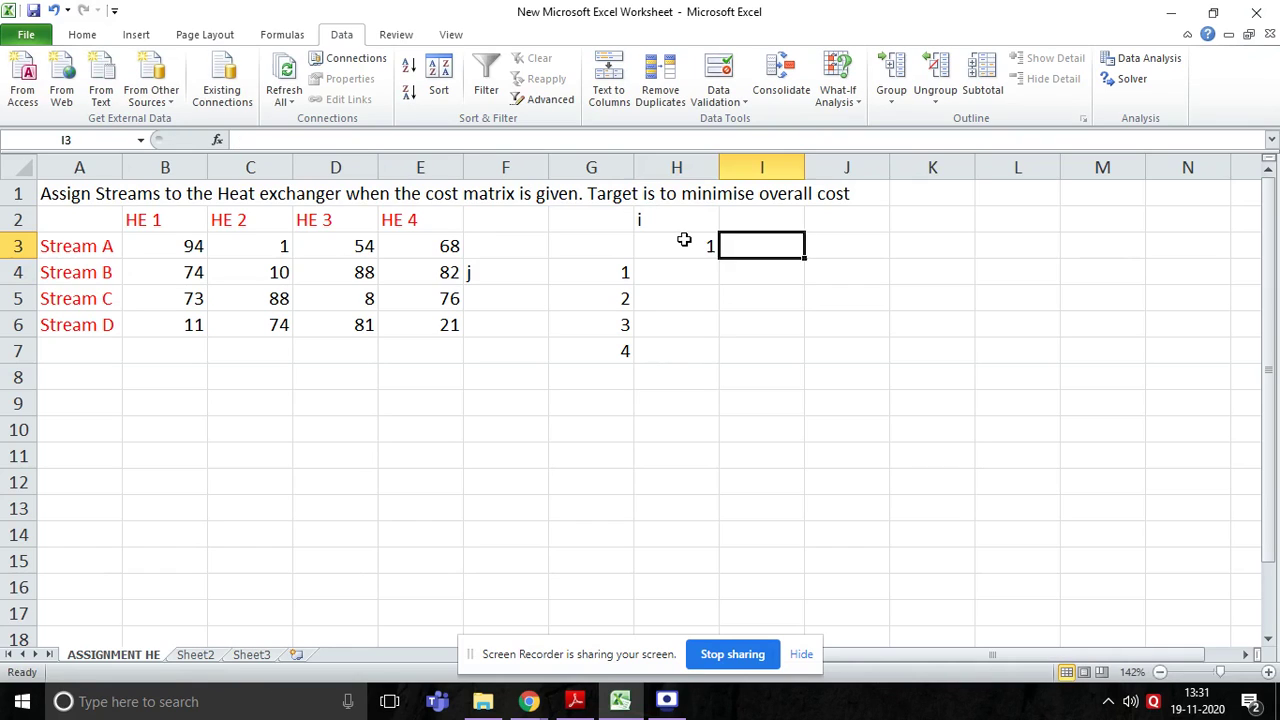
pyautogui.press('Tab')
pyautogui.write('3')
pyautogui.press('Tab')
pyautogui.write('4')
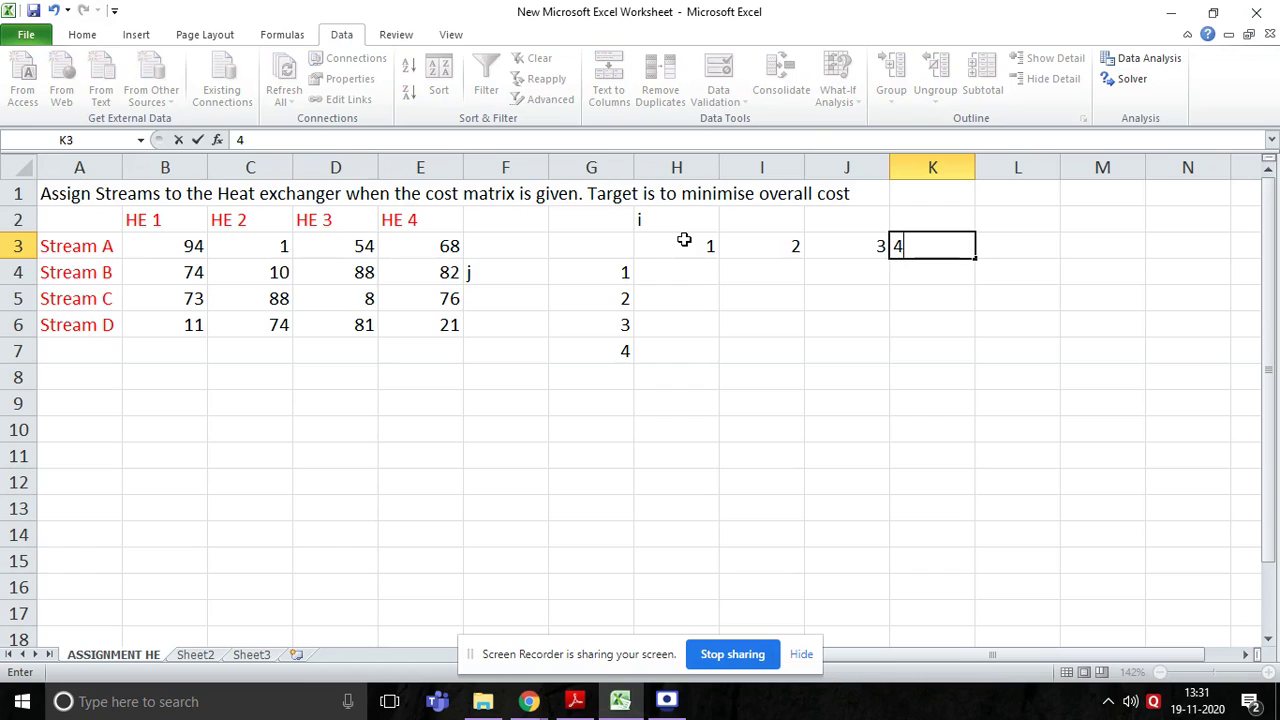
pyautogui.press('Tab')
# Step: Select the empty 4-by-4 block H4:K7 to point out the assignment variable cells
pyautogui.press('Down')
pyautogui.press('Left')
pyautogui.press('Left')
pyautogui.press('Left')
pyautogui.press('Left')
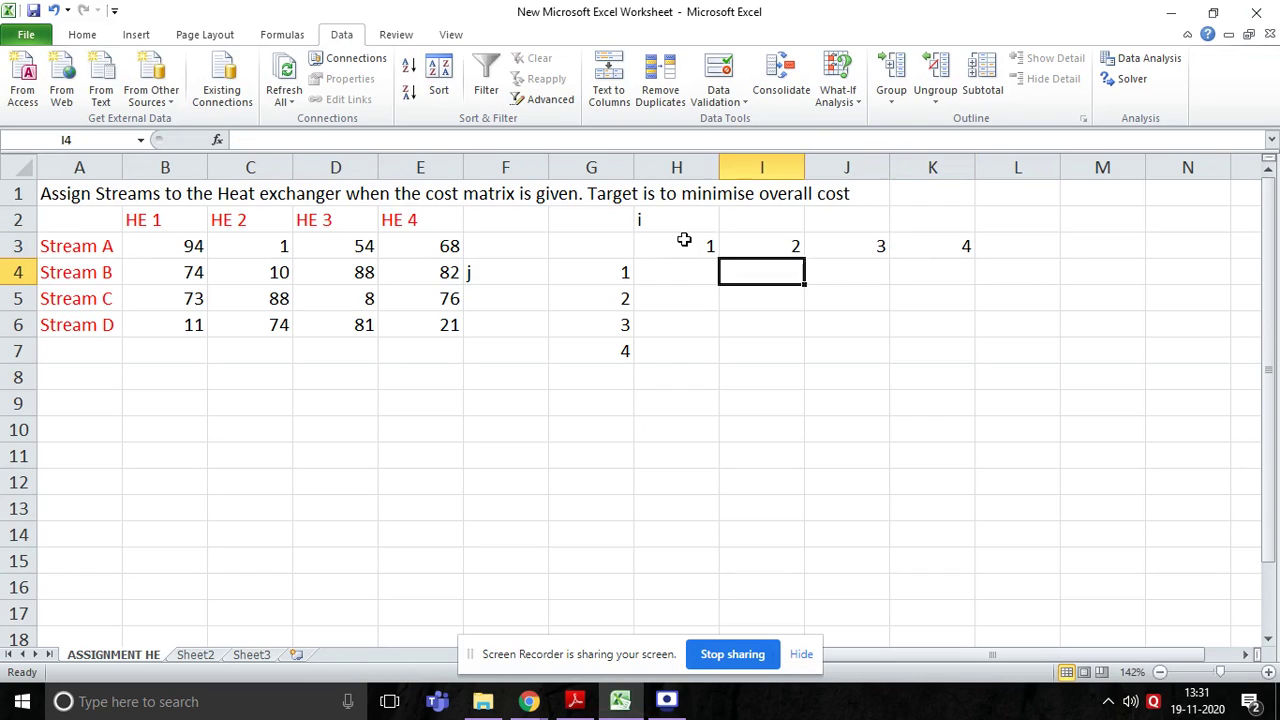
pyautogui.moveTo(665, 272); pyautogui.dragTo(934, 352)
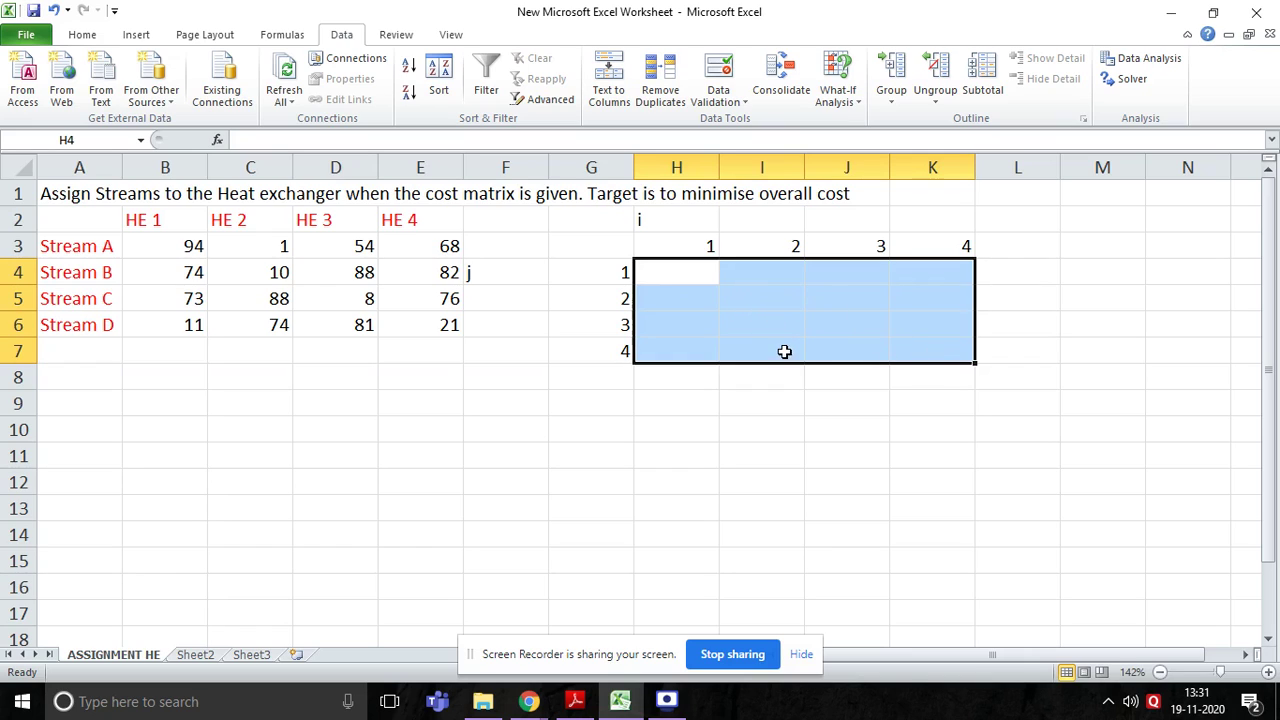
# Step: Label cell A9 as objective
pyautogui.click(108, 402)
pyautogui.write('ob')
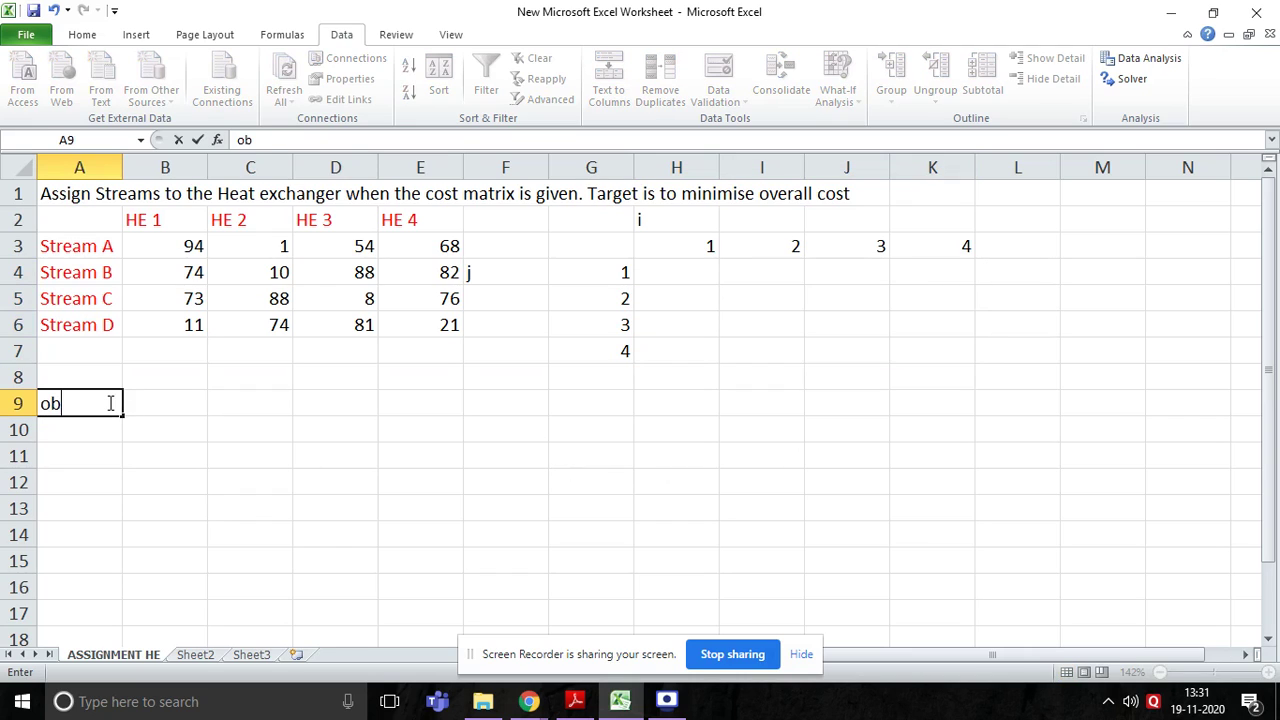
pyautogui.write('jective')
# Step: Begin the objective formula in B9 with =sumproduct(B3:B6,H4:H7), pairing the HE 1 costs with the first variable column
pyautogui.click(161, 403)
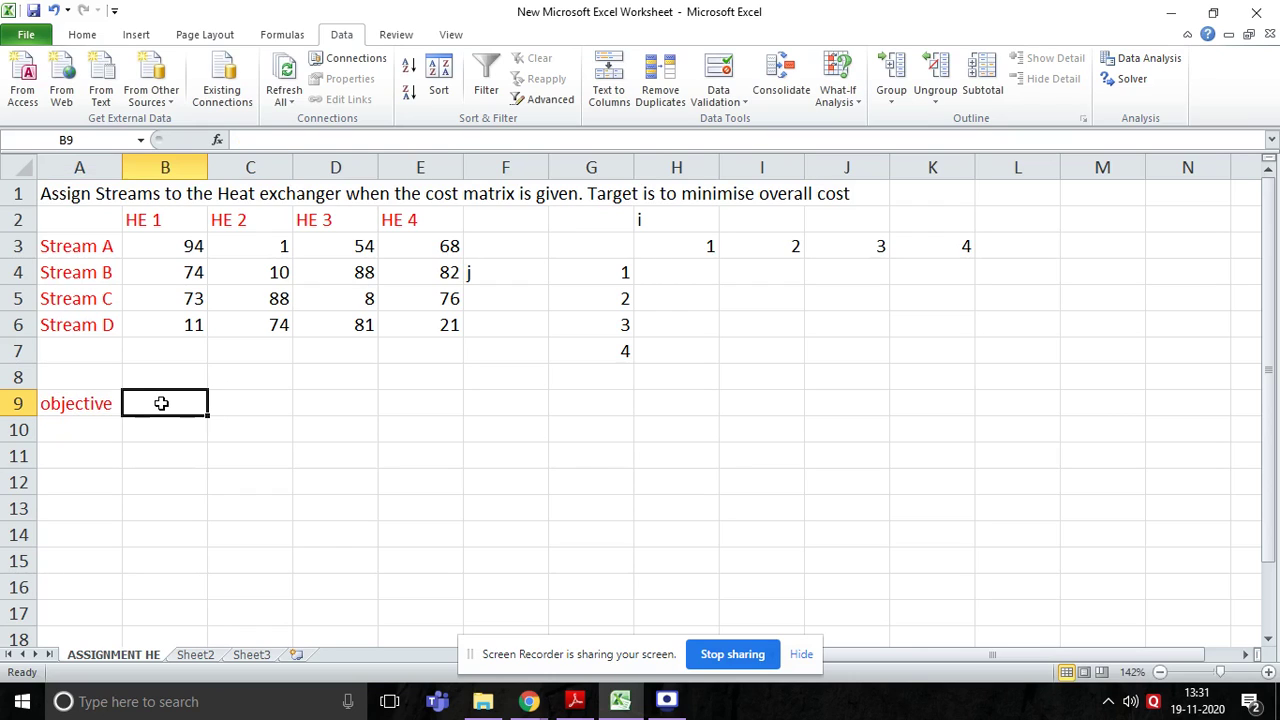
pyautogui.write('=')
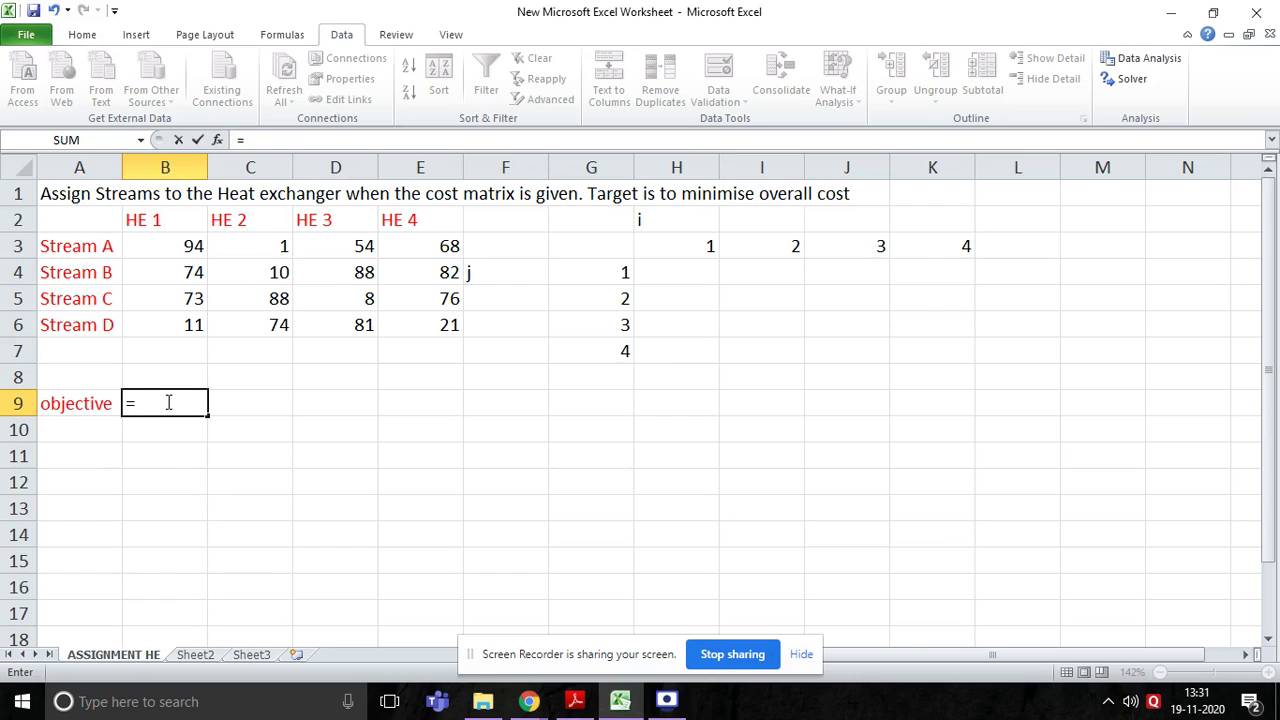
pyautogui.write('sumproduct')
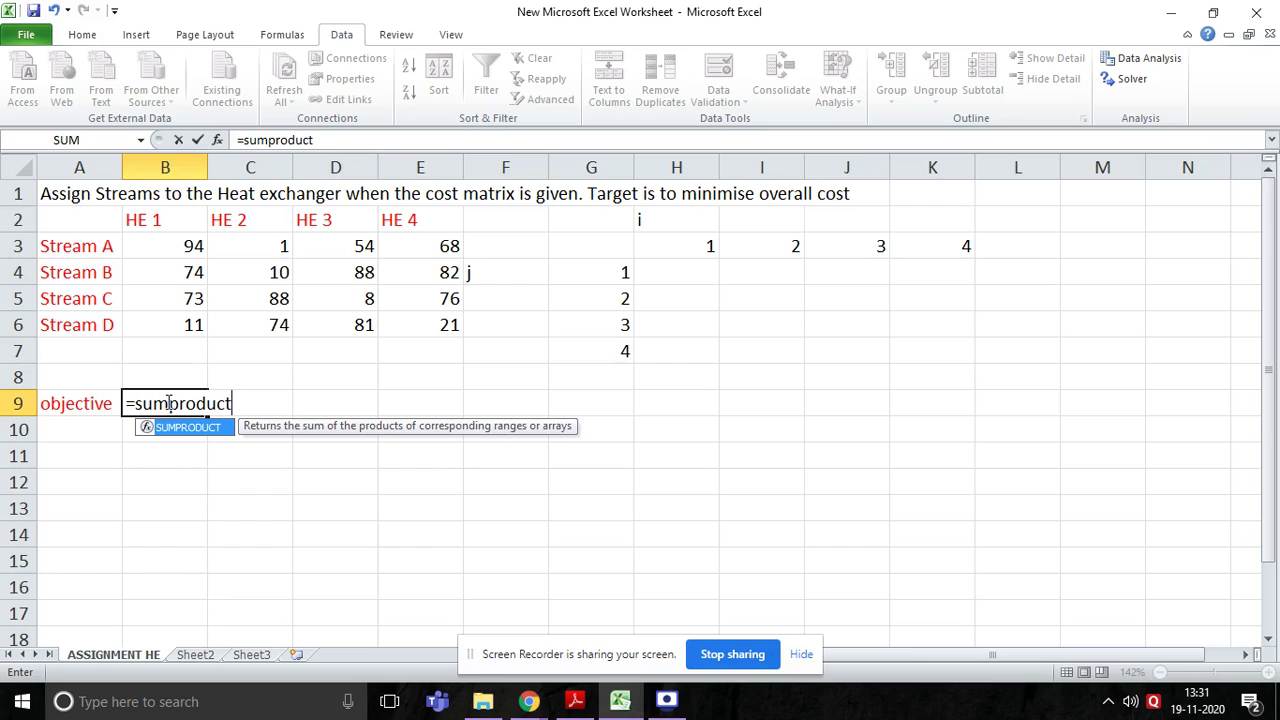
pyautogui.write('(')
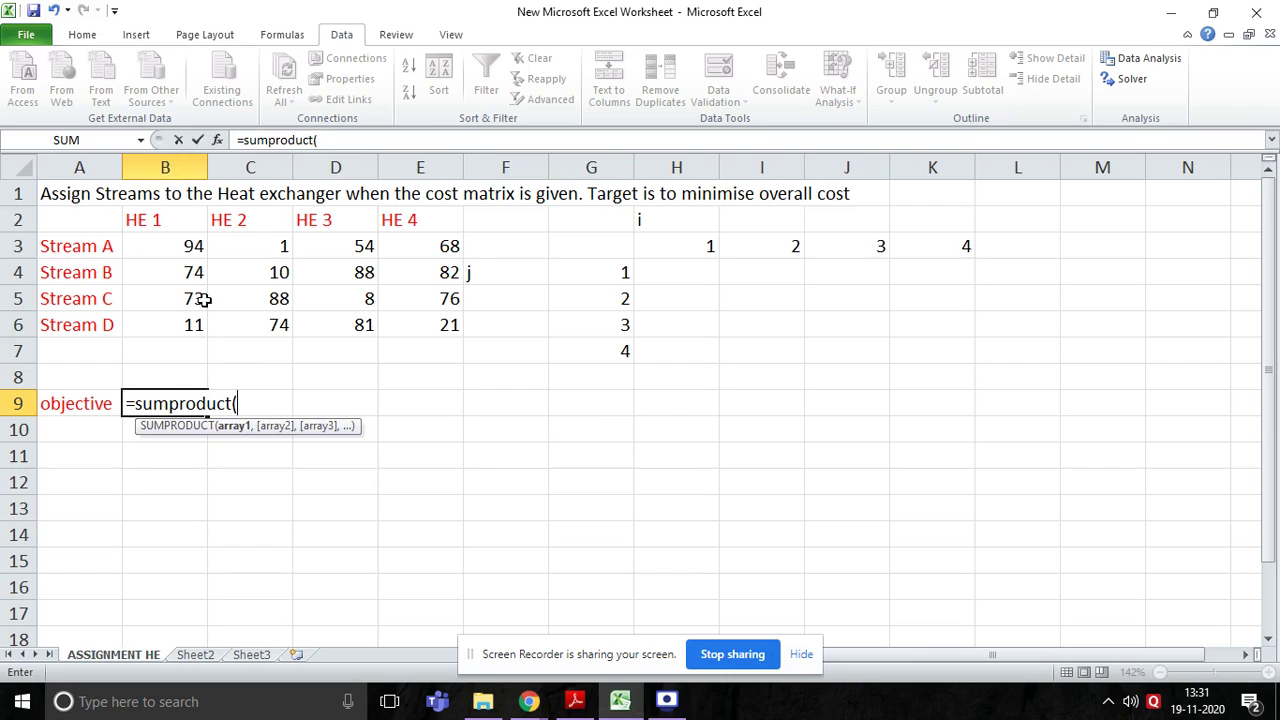
pyautogui.click(199, 245)
pyautogui.moveTo(199, 245); pyautogui.dragTo(202, 324)
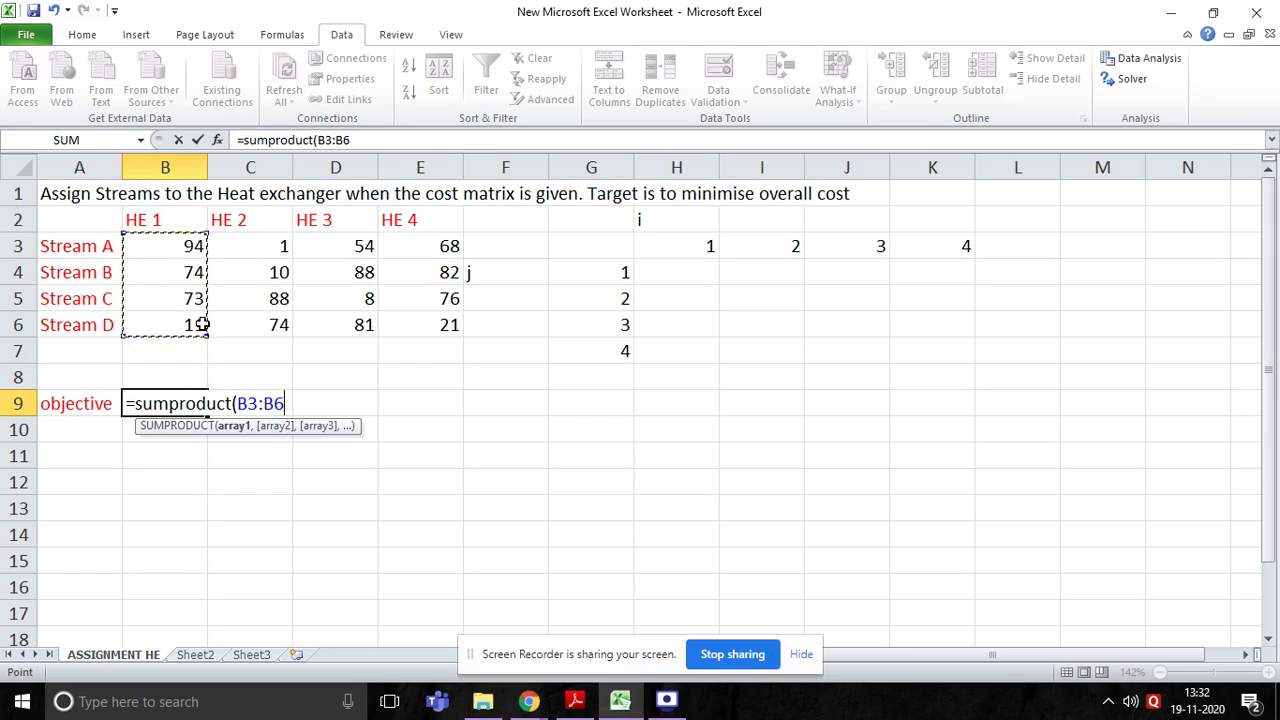
pyautogui.write(',')
pyautogui.moveTo(711, 263); pyautogui.dragTo(711, 346)
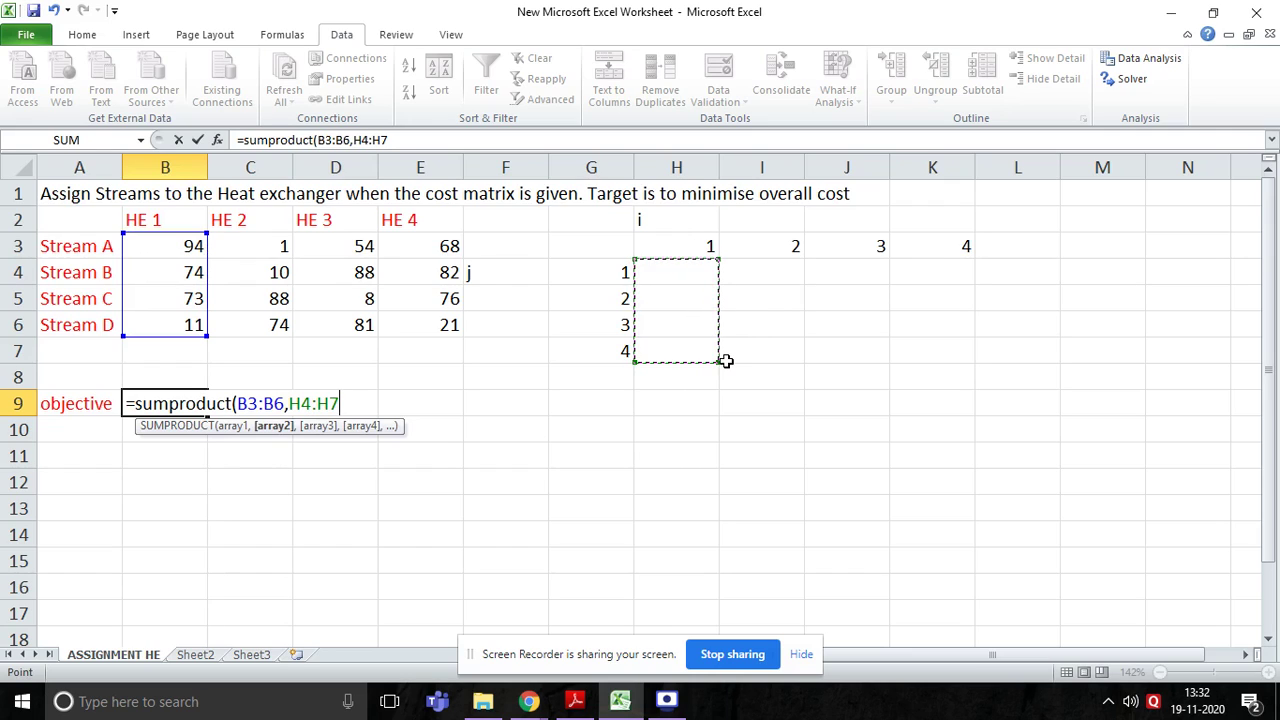
pyautogui.write(')')
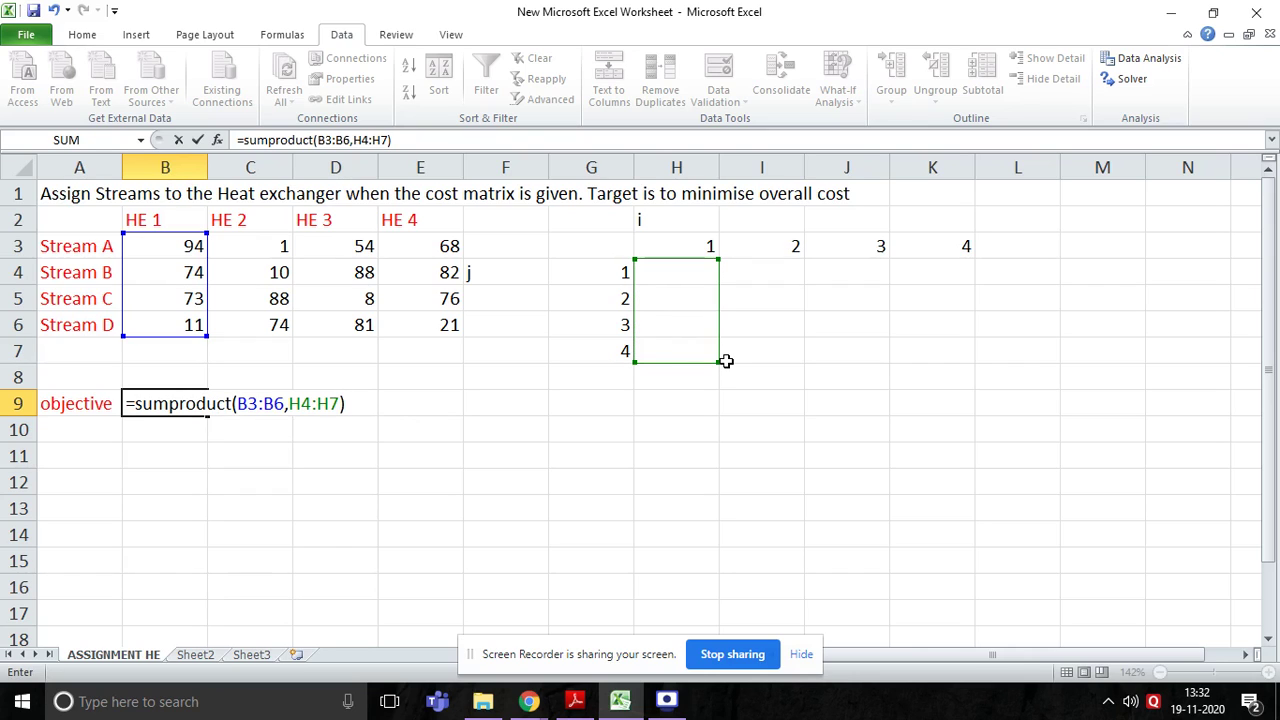
# Step: Extend the objective formula in B9 with +sumproduct(C3:C6,I4:I7), pairing the HE 2 costs with the second variable column
pyautogui.write('+sumproduct')
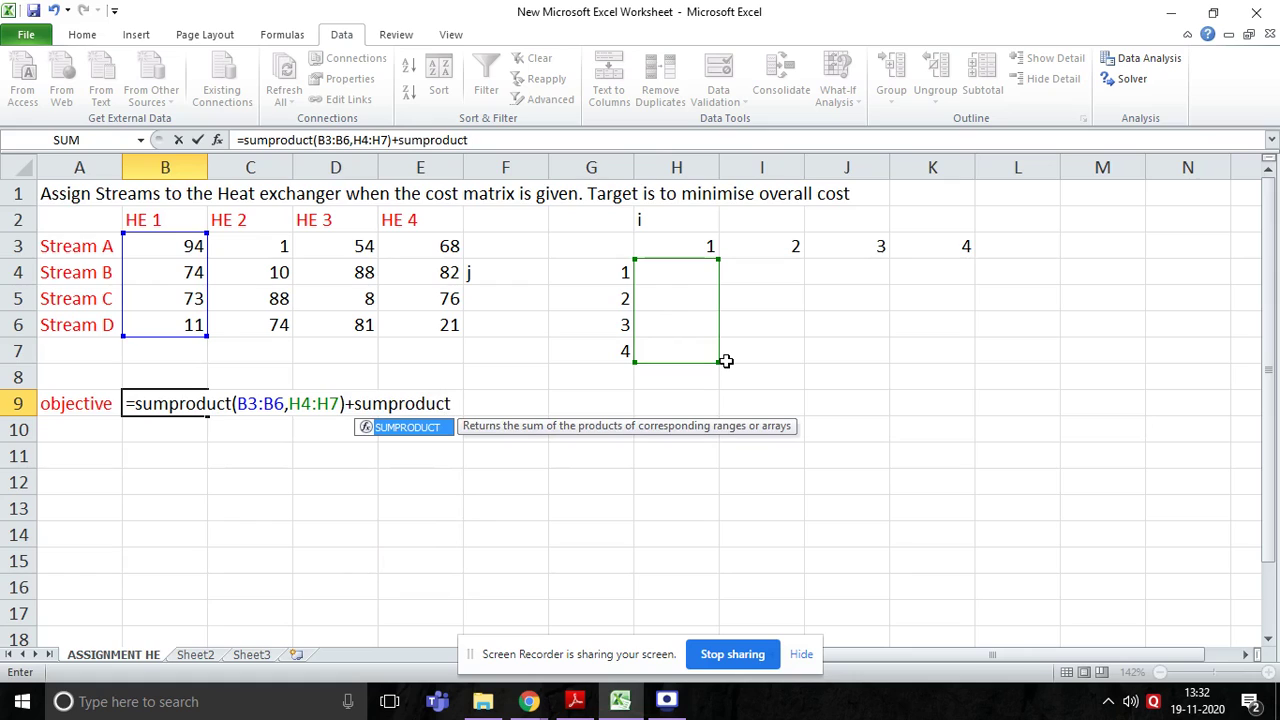
pyautogui.write('(')
pyautogui.moveTo(263, 246); pyautogui.dragTo(270, 318)
pyautogui.write(',')
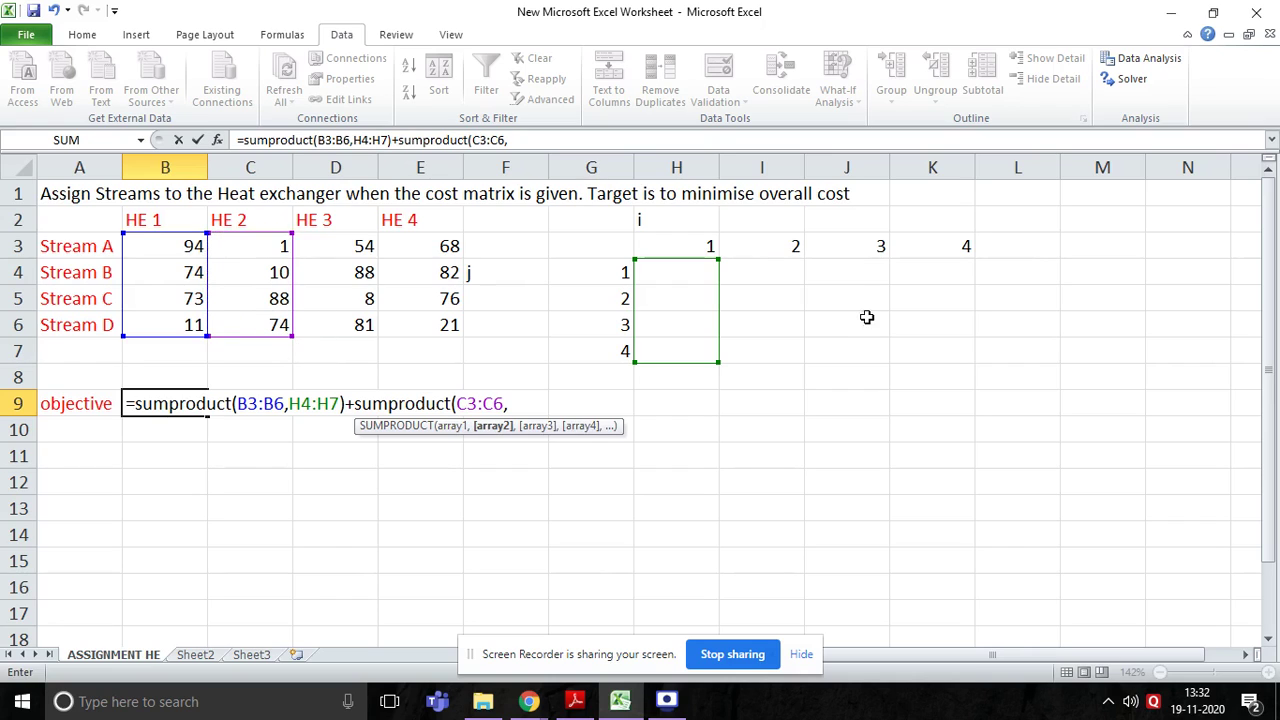
pyautogui.click(773, 274)
pyautogui.moveTo(773, 274); pyautogui.dragTo(774, 357)
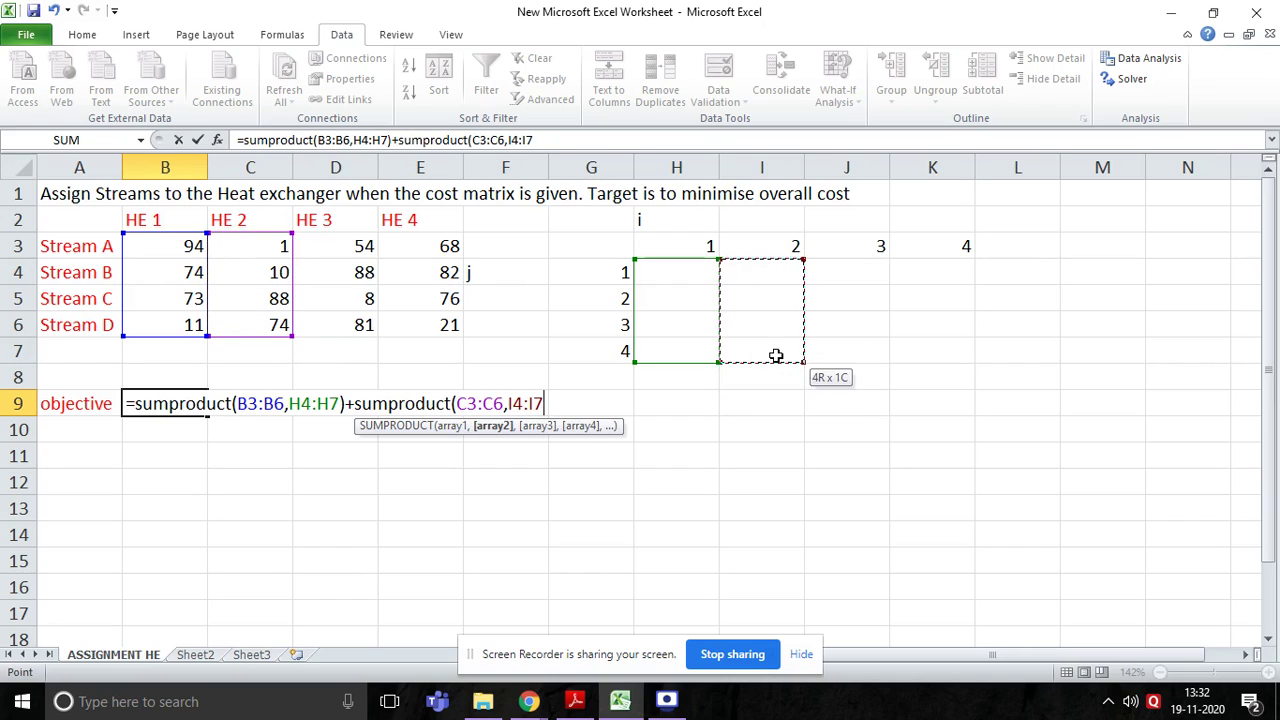
pyautogui.write(')')
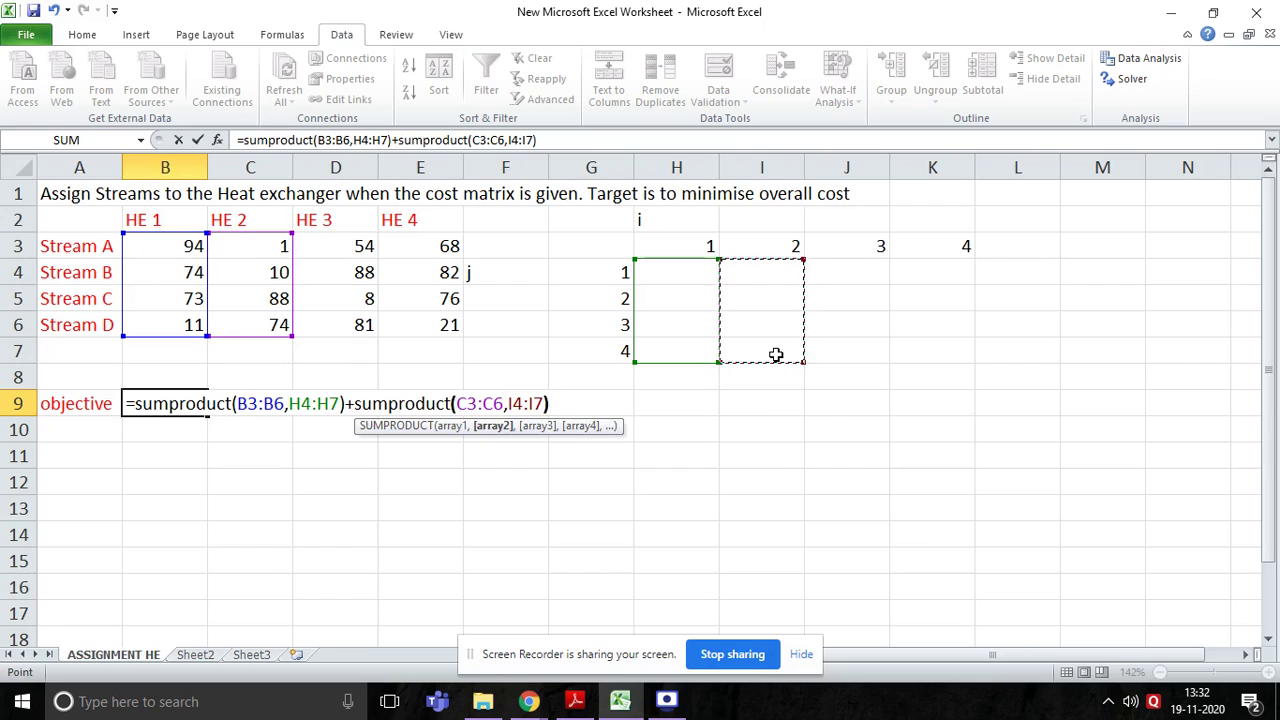
# Step: Add +sumproduct(D3:D6,J4:J7) to the objective formula, pairing the HE 3 costs with the third variable column
pyautogui.write('+sumpr')
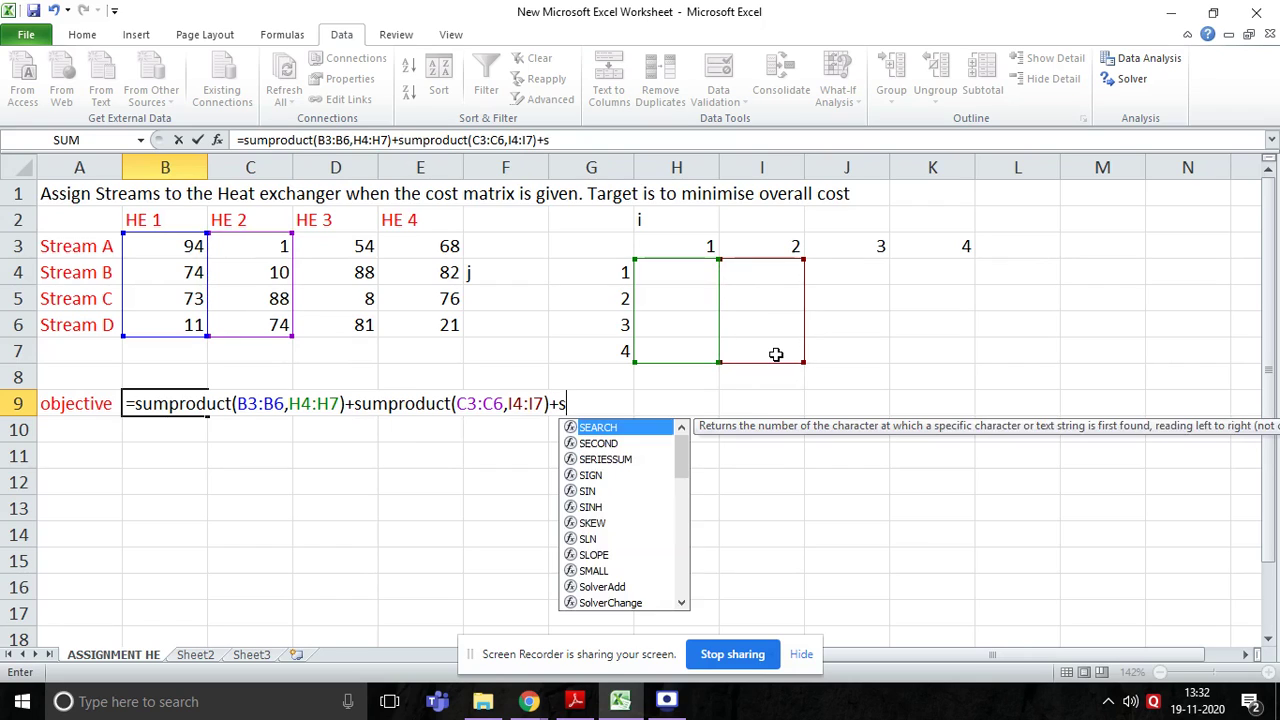
pyautogui.write('oduct')
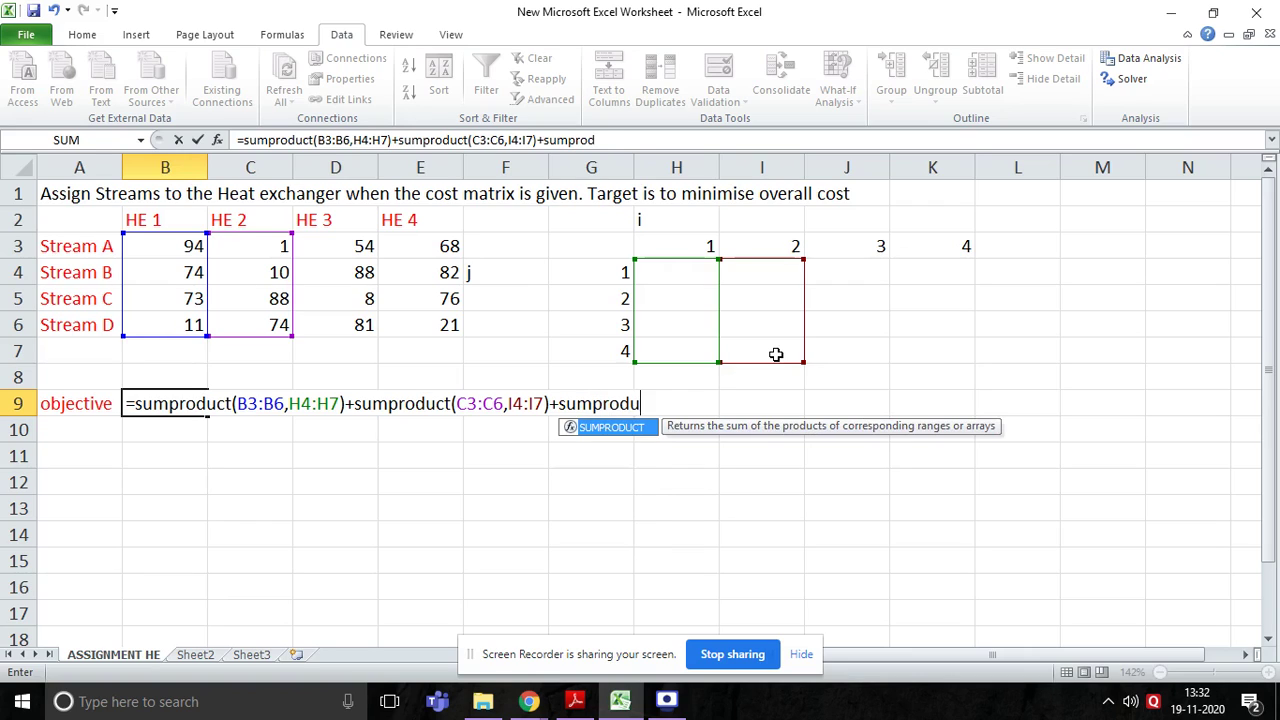
pyautogui.write('(')
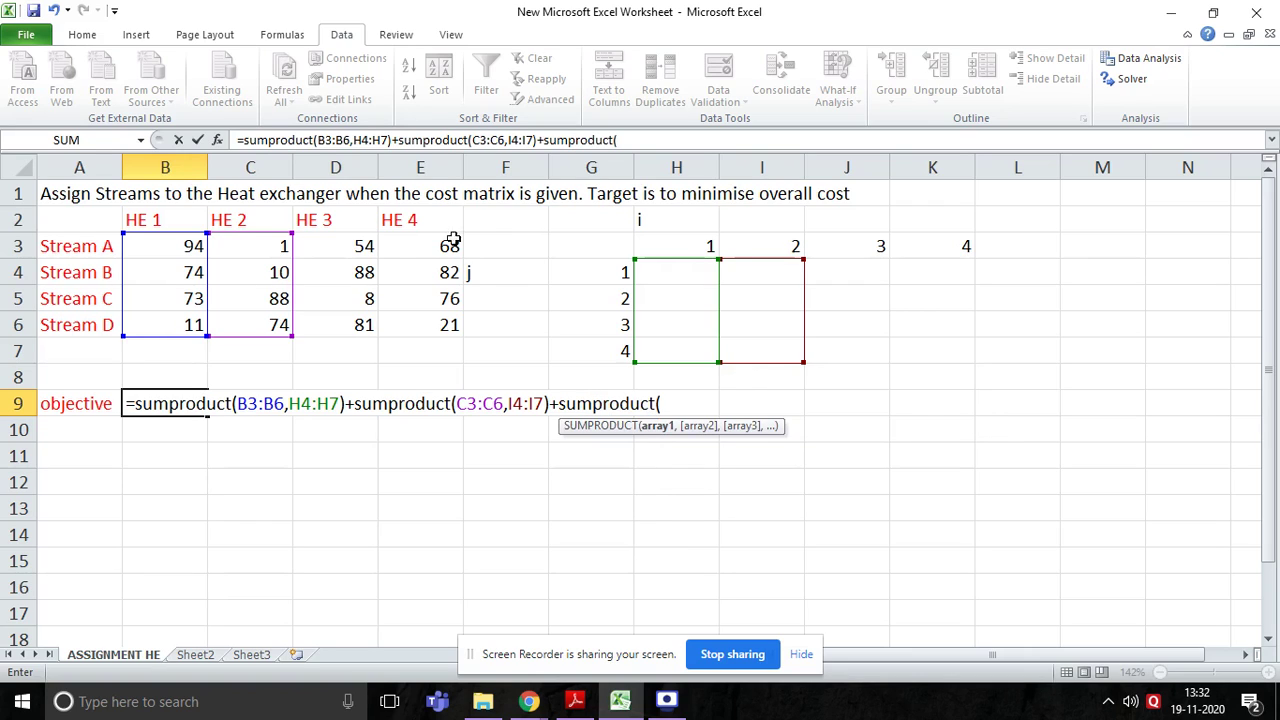
pyautogui.moveTo(372, 246); pyautogui.dragTo(363, 323)
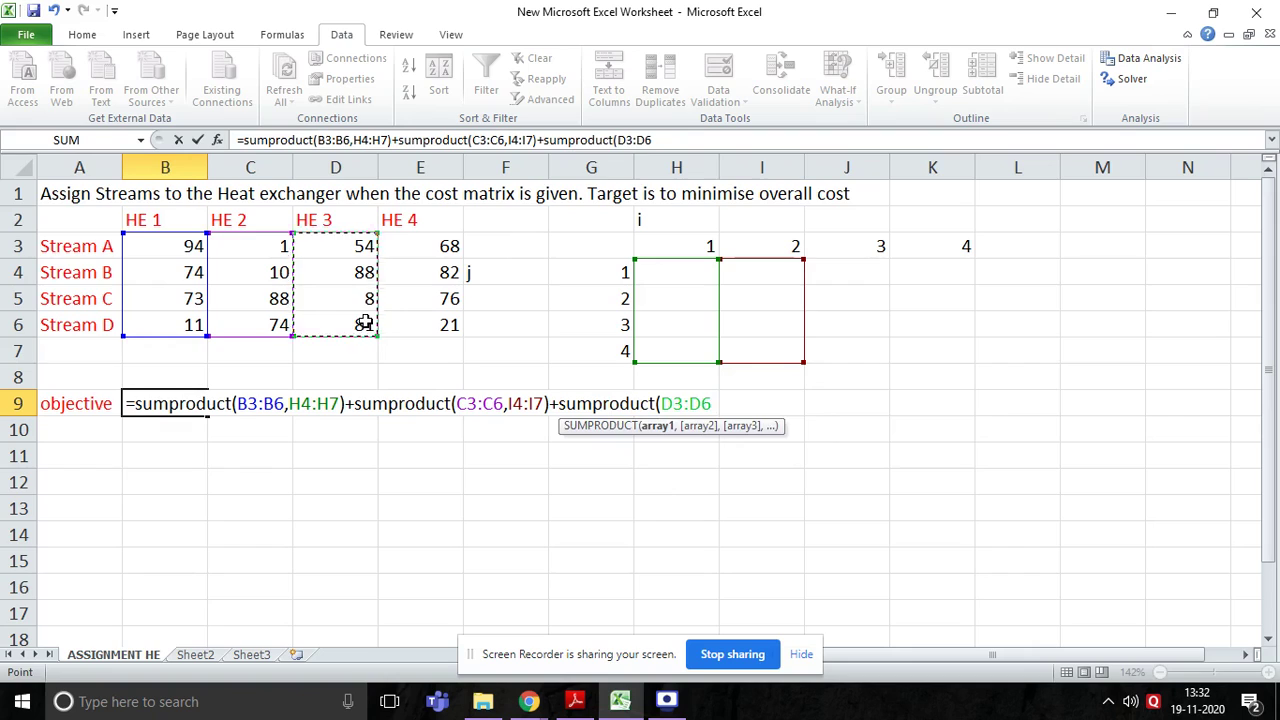
pyautogui.write(',')
pyautogui.moveTo(858, 272); pyautogui.dragTo(846, 352)
pyautogui.write(')+')
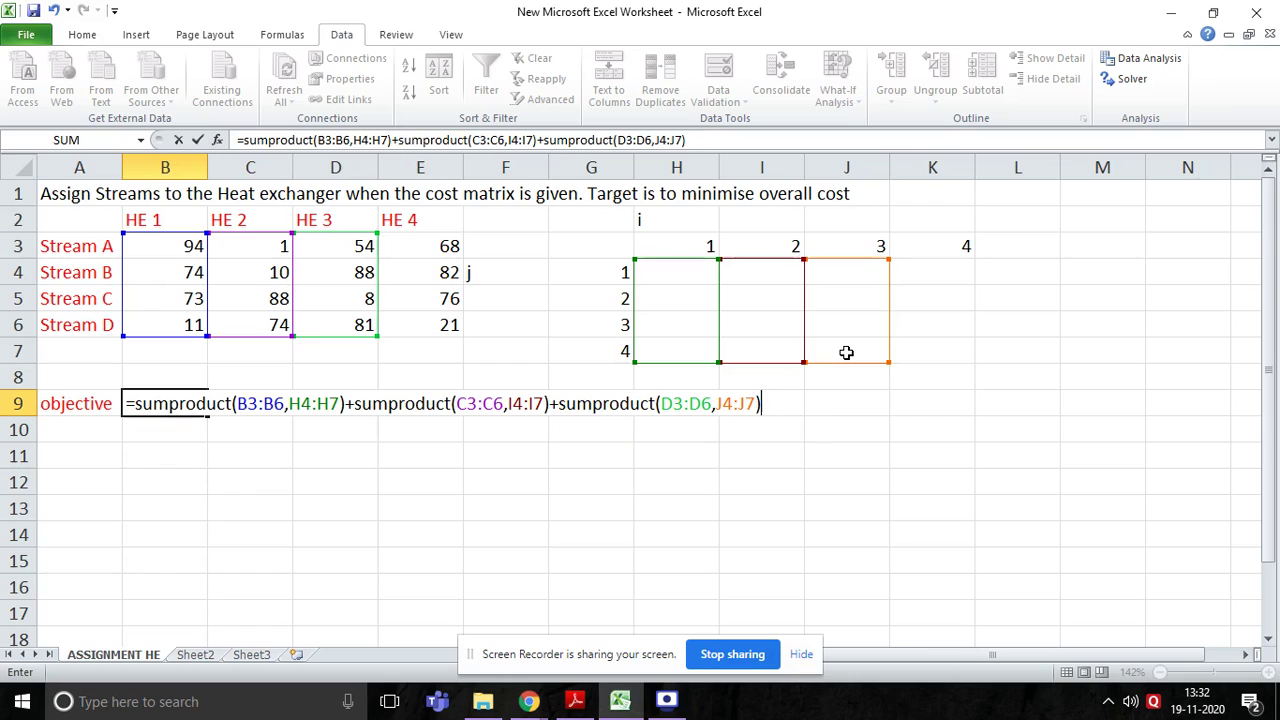
# Step: Complete the objective formula in B9 with sumproduct(E3:E6,K4:K7) for the HE 4 costs and the fourth variable column
pyautogui.write('sumproduct')
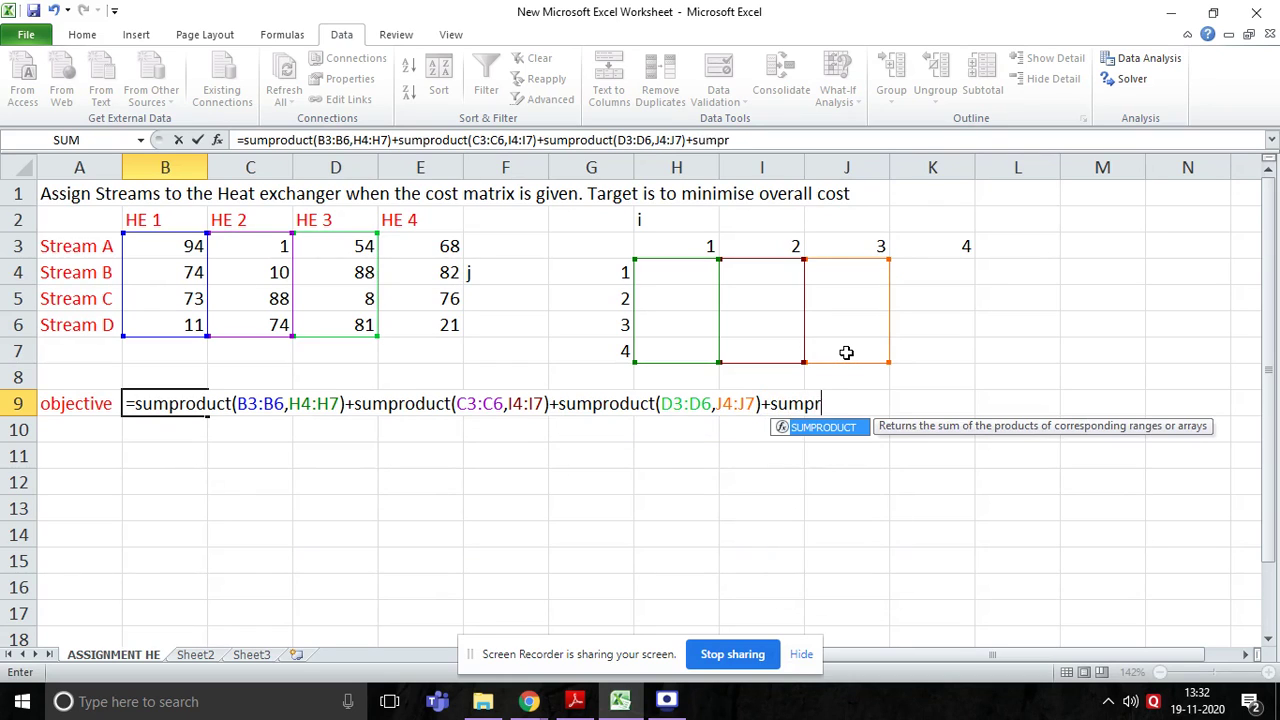
pyautogui.write('(')
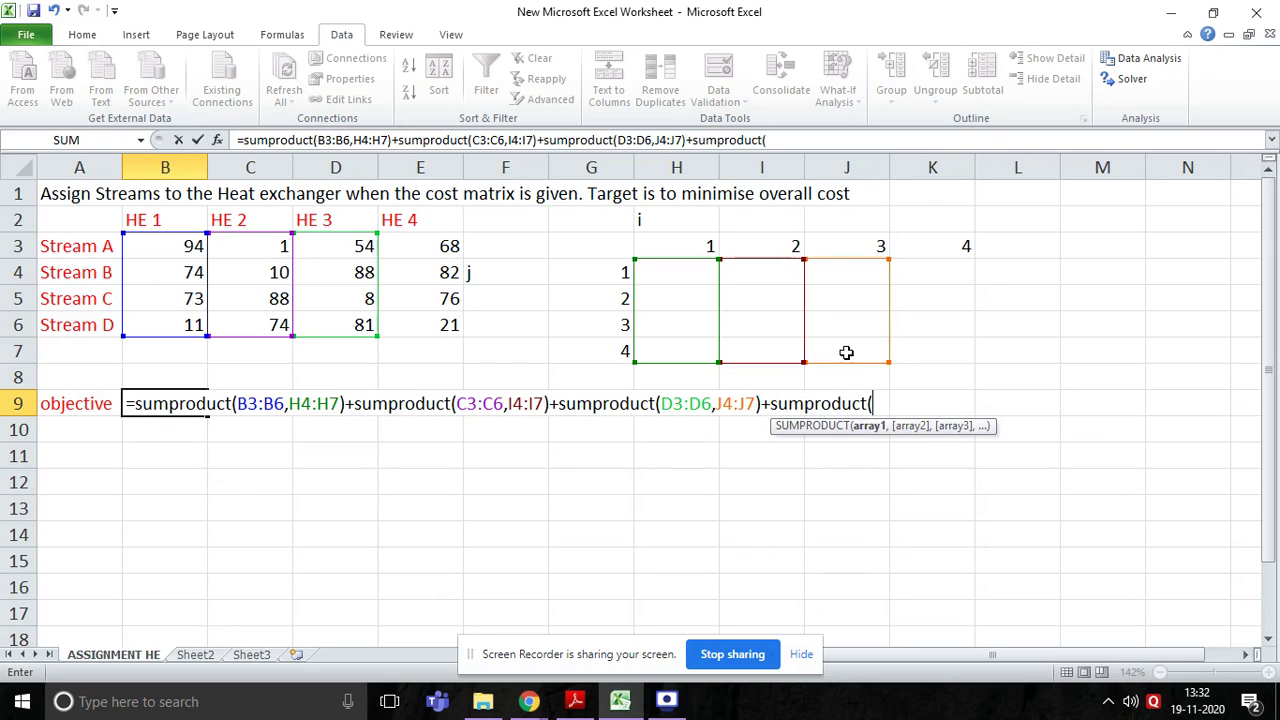
pyautogui.moveTo(429, 253); pyautogui.dragTo(429, 325)
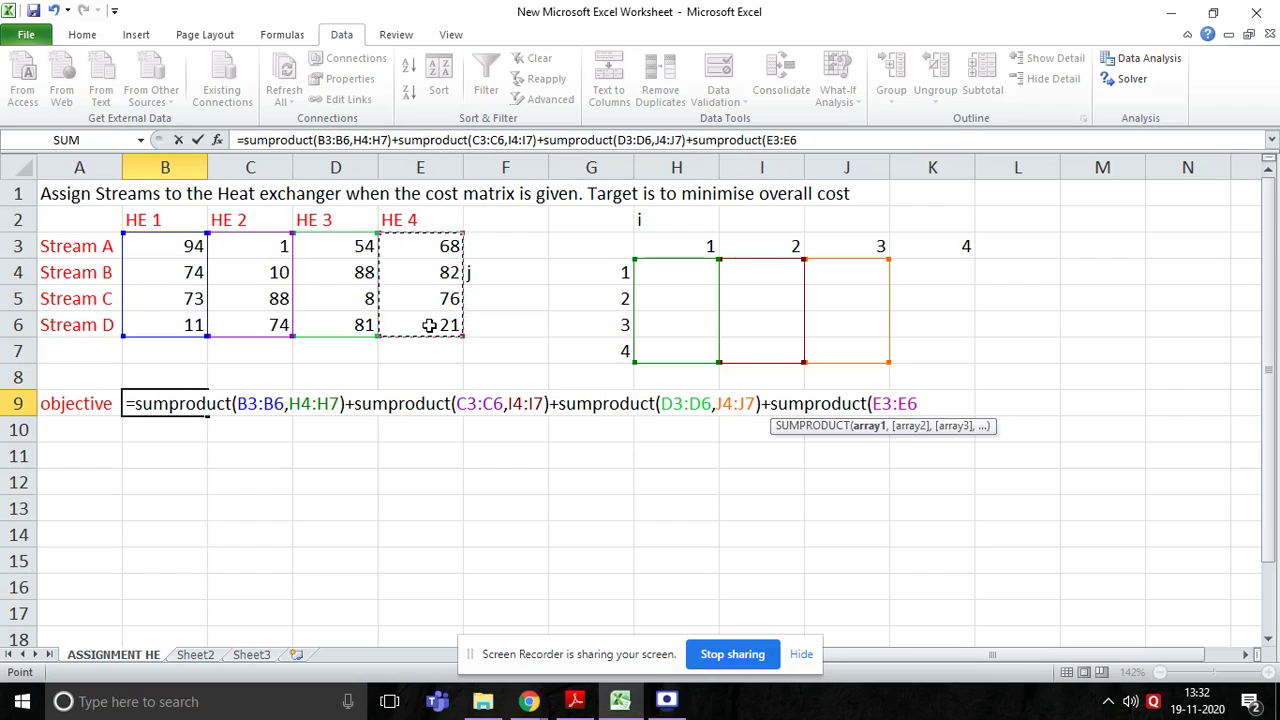
pyautogui.write(',')
pyautogui.click(950, 285)
pyautogui.moveTo(950, 285); pyautogui.dragTo(953, 348)
pyautogui.write(')')
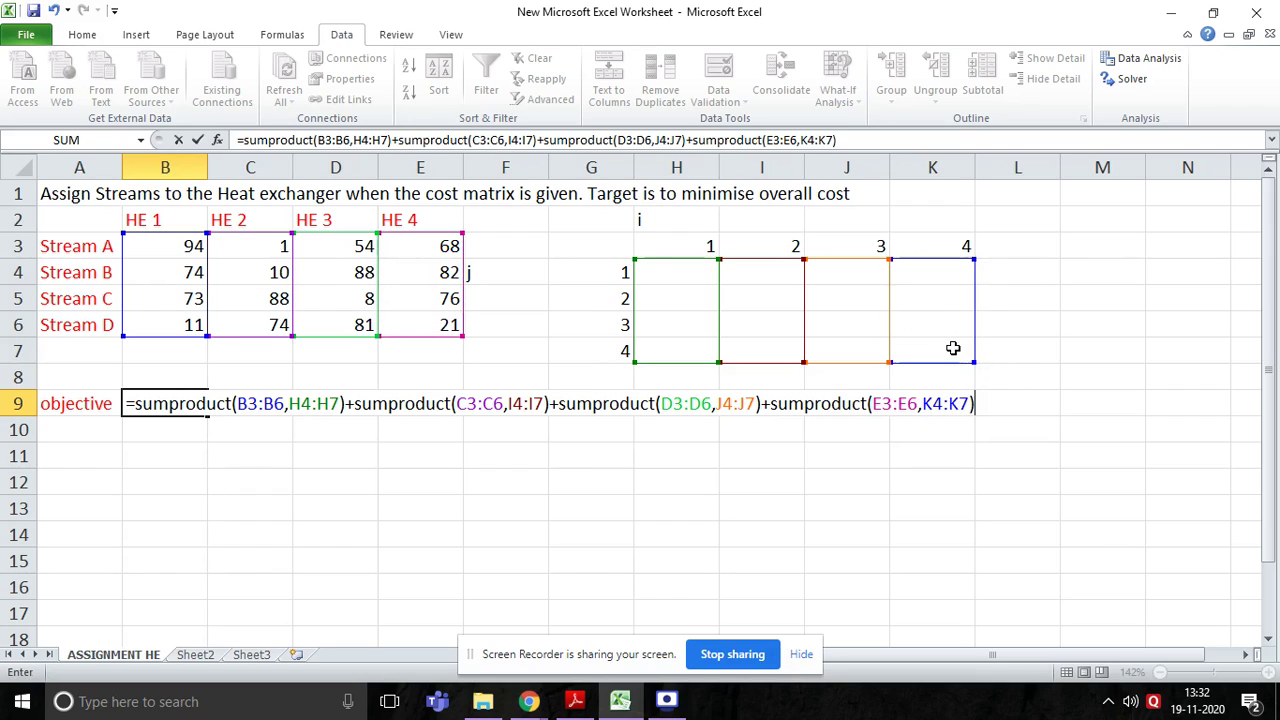
pyautogui.press('Return')
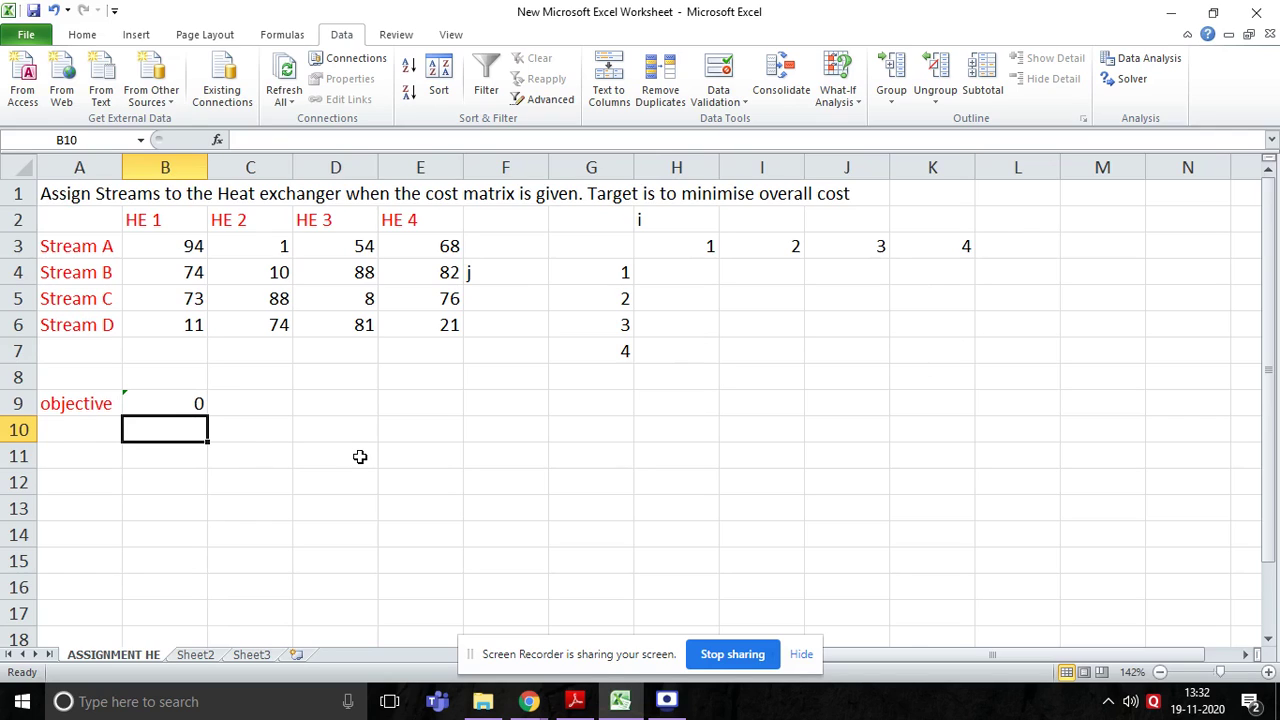
# Step: Check the assignment constraints in the PDF textbook and total the first variable column in H8 of the worksheet with =sum(H4:H7)
pyautogui.click(575, 702)
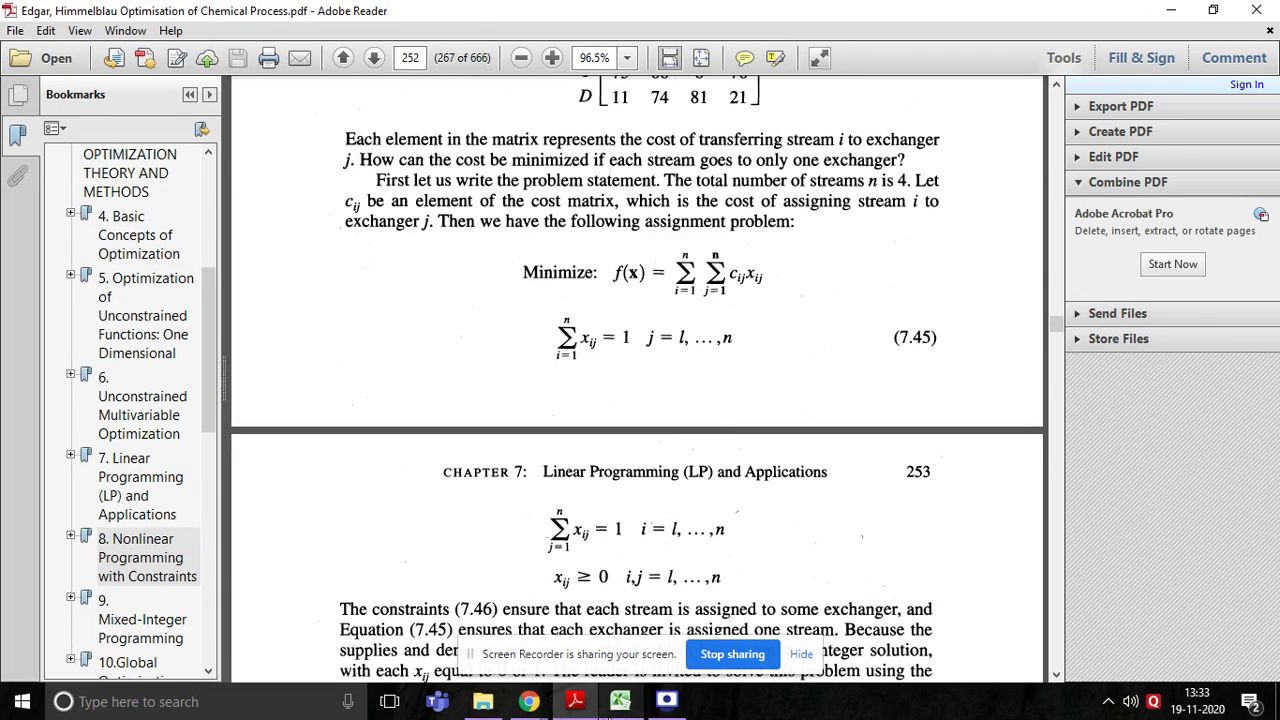
pyautogui.click(618, 706)
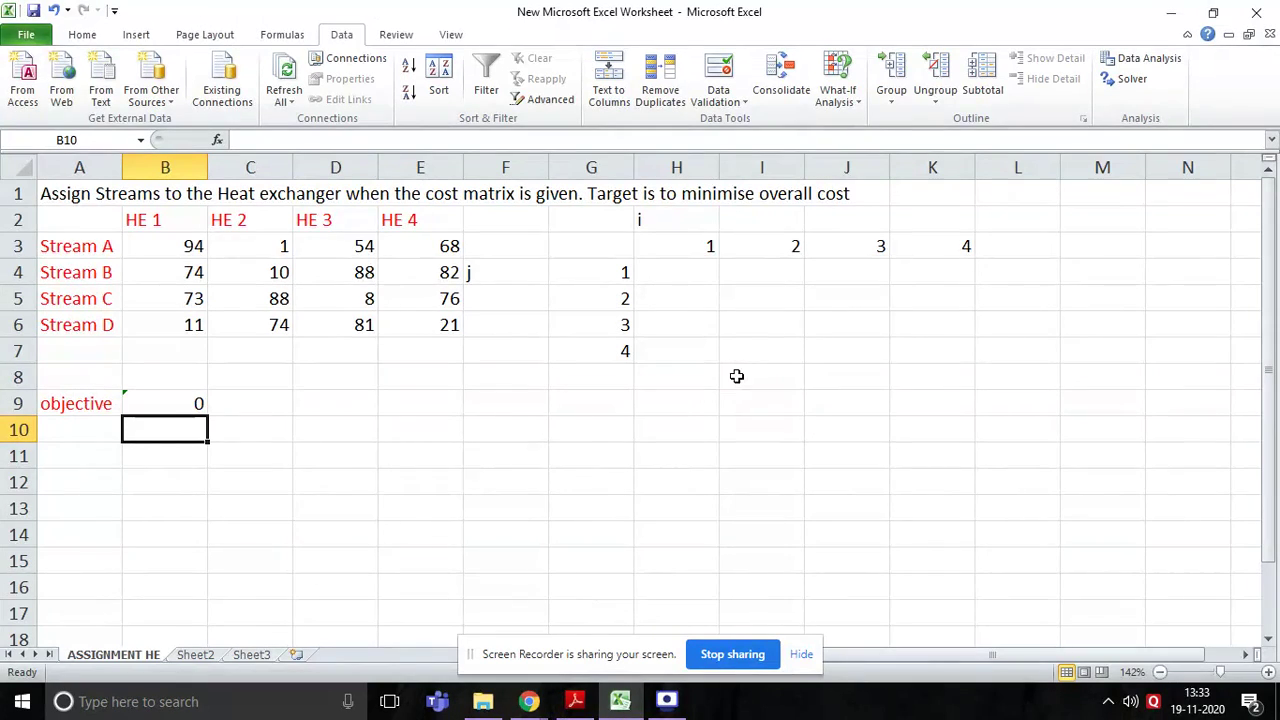
pyautogui.click(706, 381)
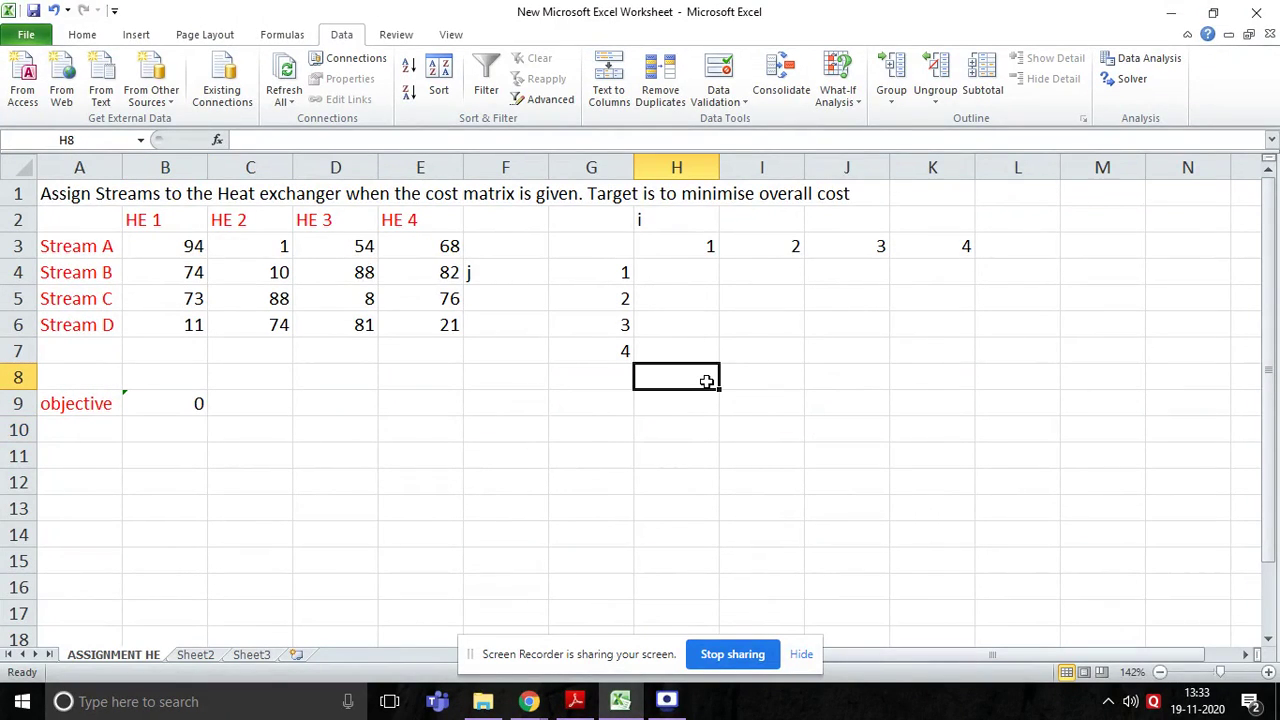
pyautogui.write('=su')
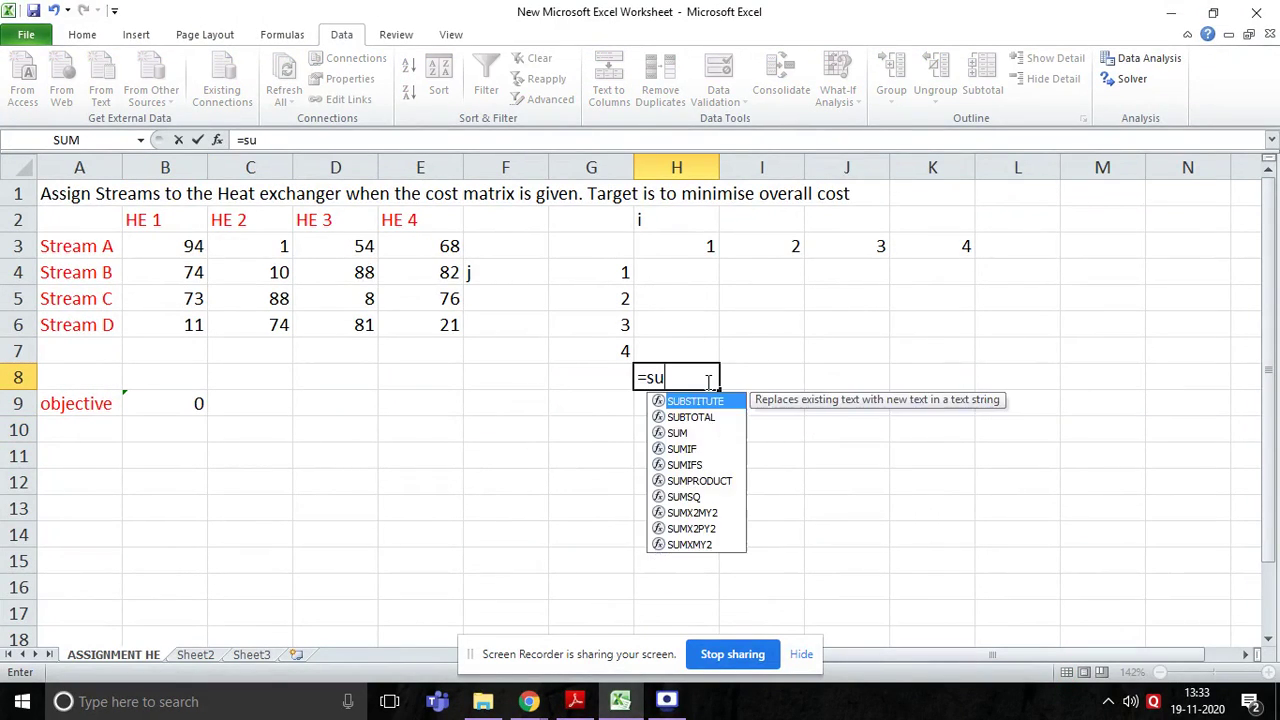
pyautogui.write('m(')
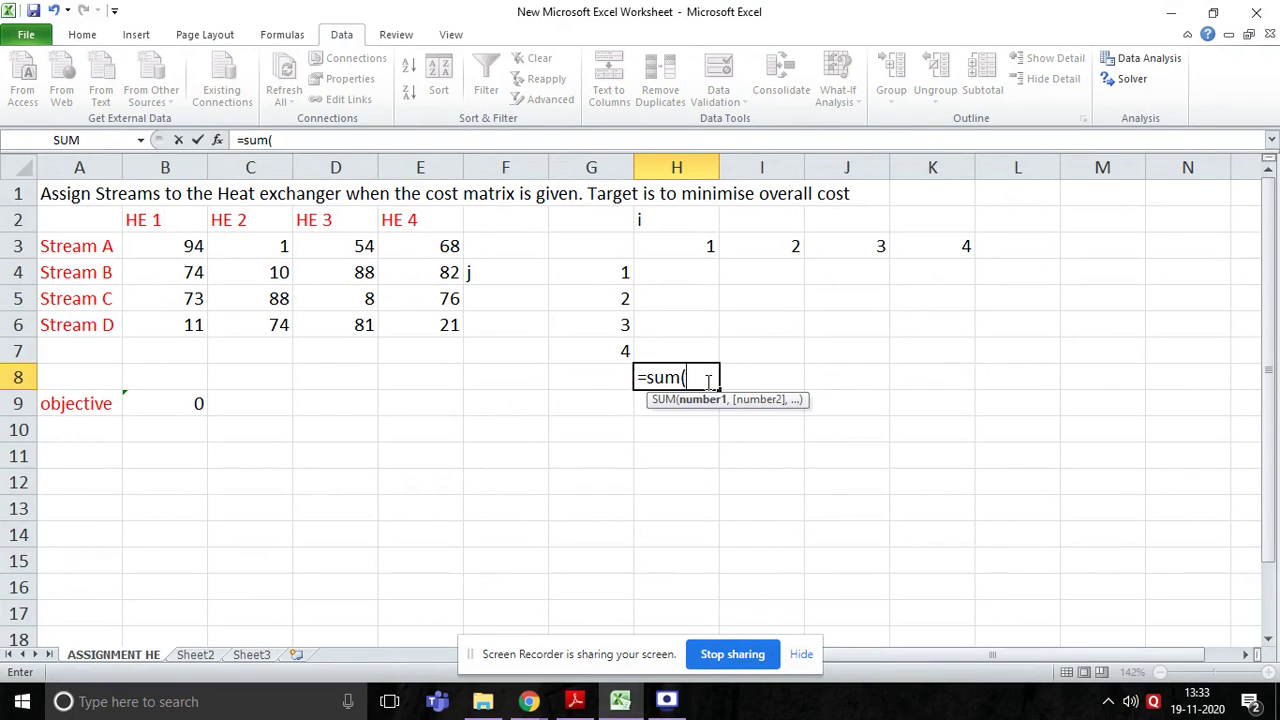
pyautogui.moveTo(691, 271); pyautogui.dragTo(688, 349)
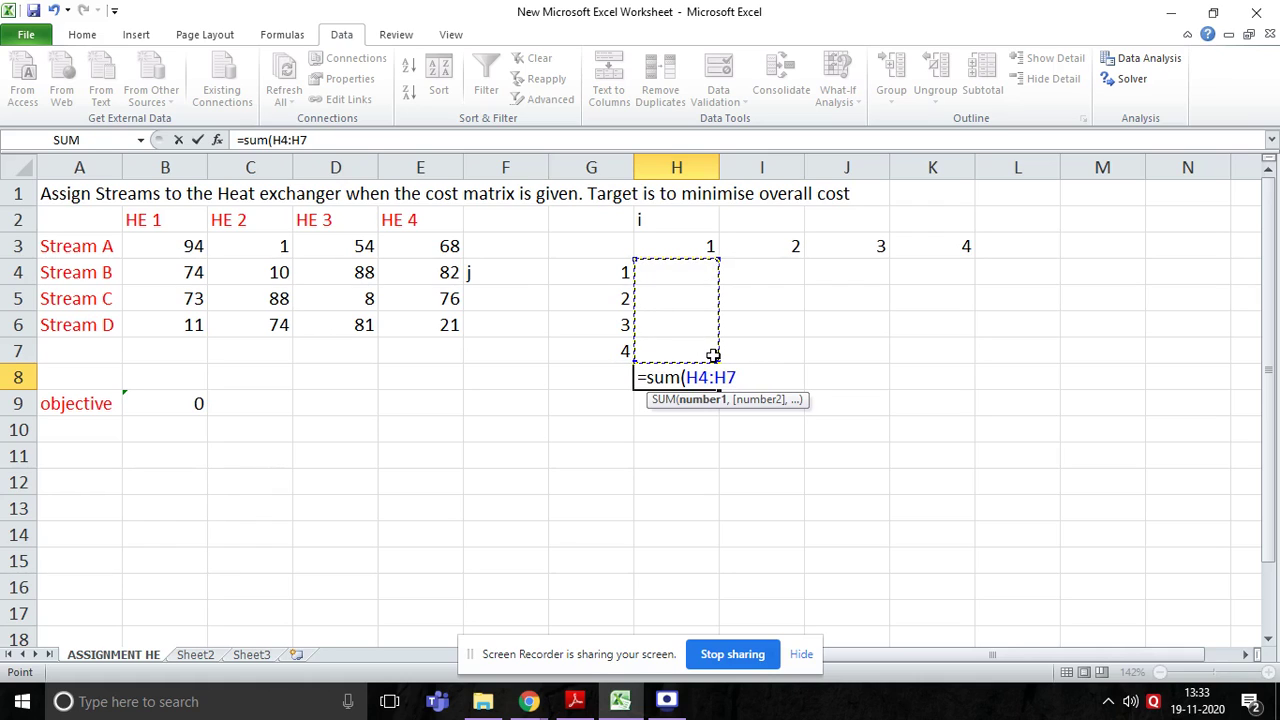
pyautogui.write(')')
pyautogui.press('Return')
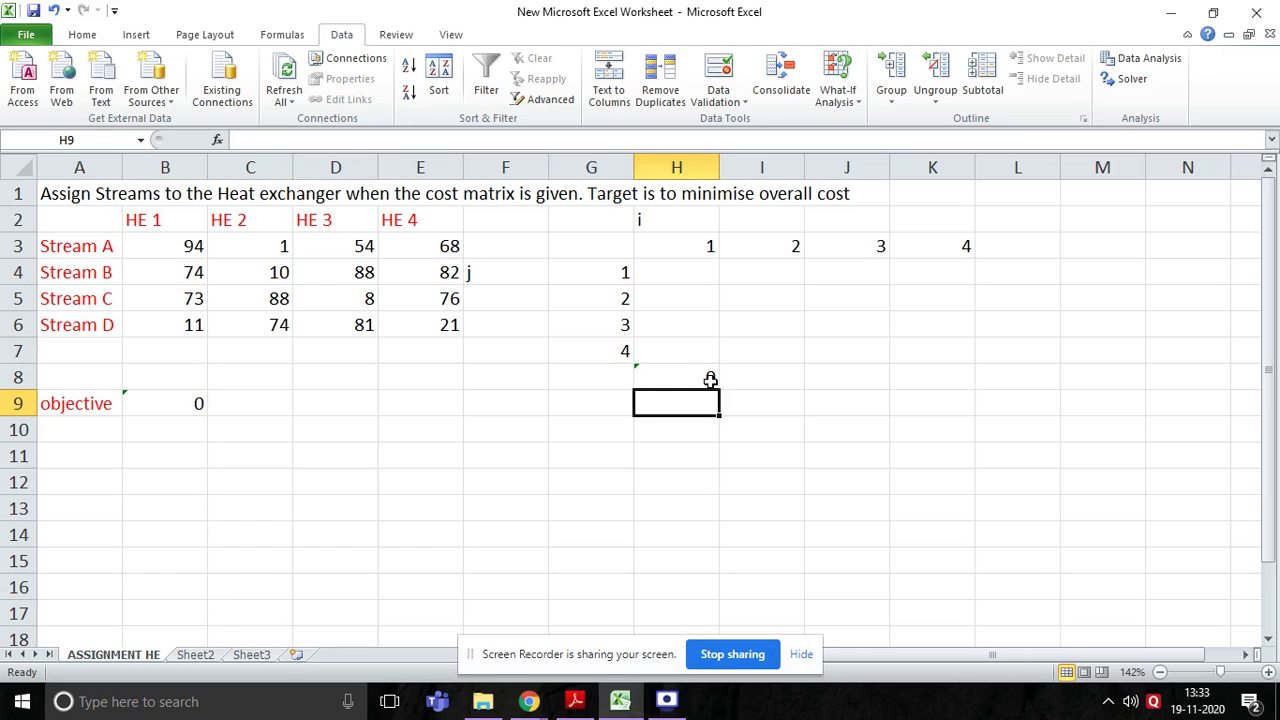
# Step: Copy the column sum from H8 across to K8 and check the copied formula in I8
pyautogui.hotkey('ctrl', 'z')
pyautogui.moveTo(720, 388); pyautogui.dragTo(937, 384)
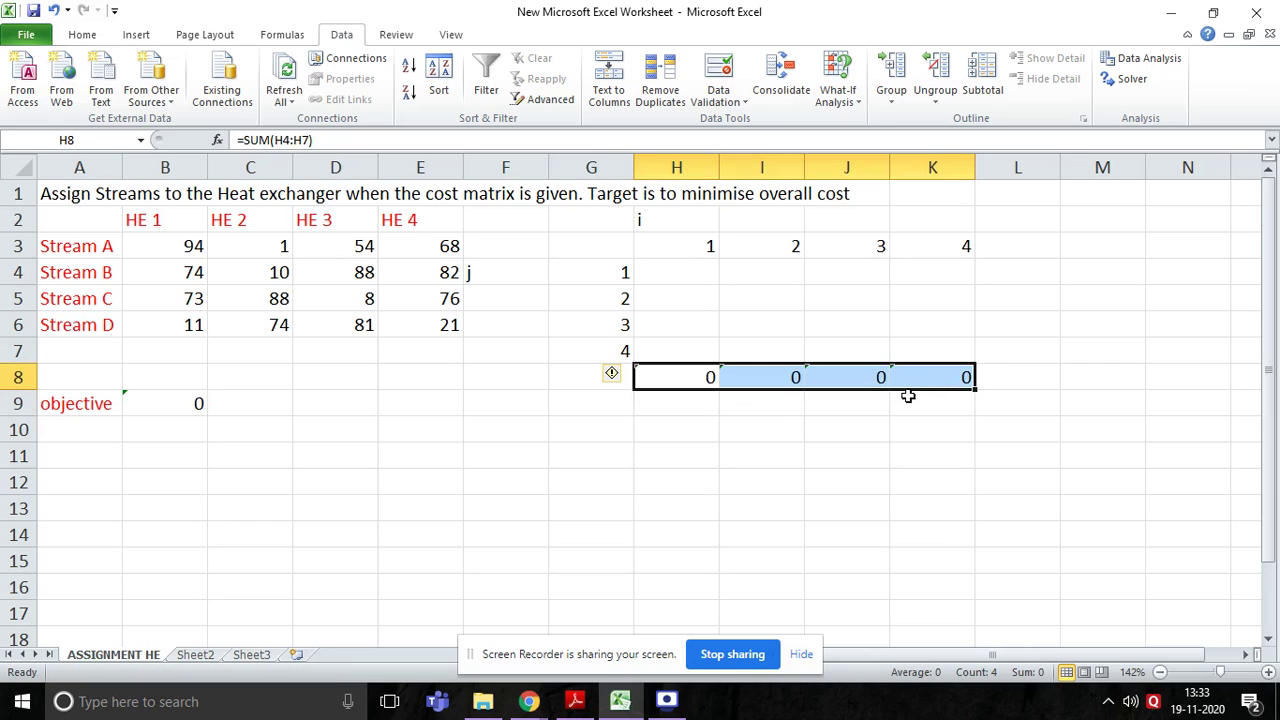
pyautogui.click(785, 387)
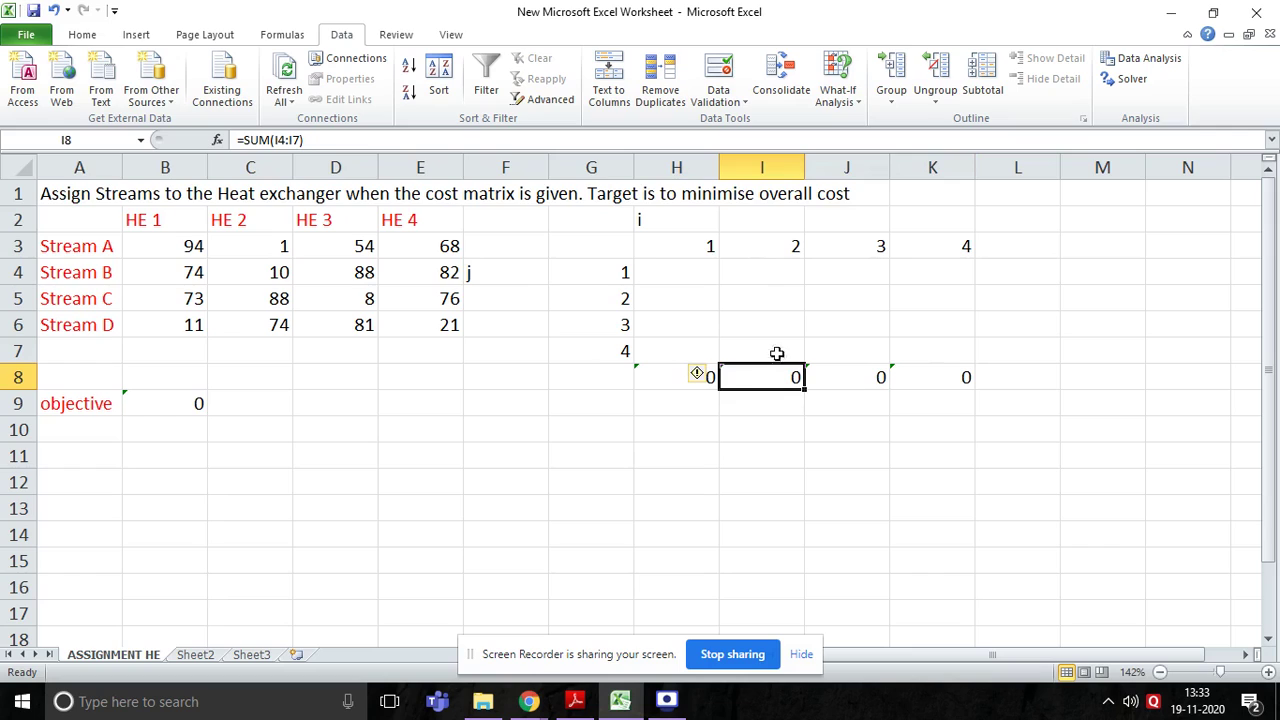
# Step: Total the first row of variable cells in L4 with =sum(H4:K4)
pyautogui.click(1027, 275)
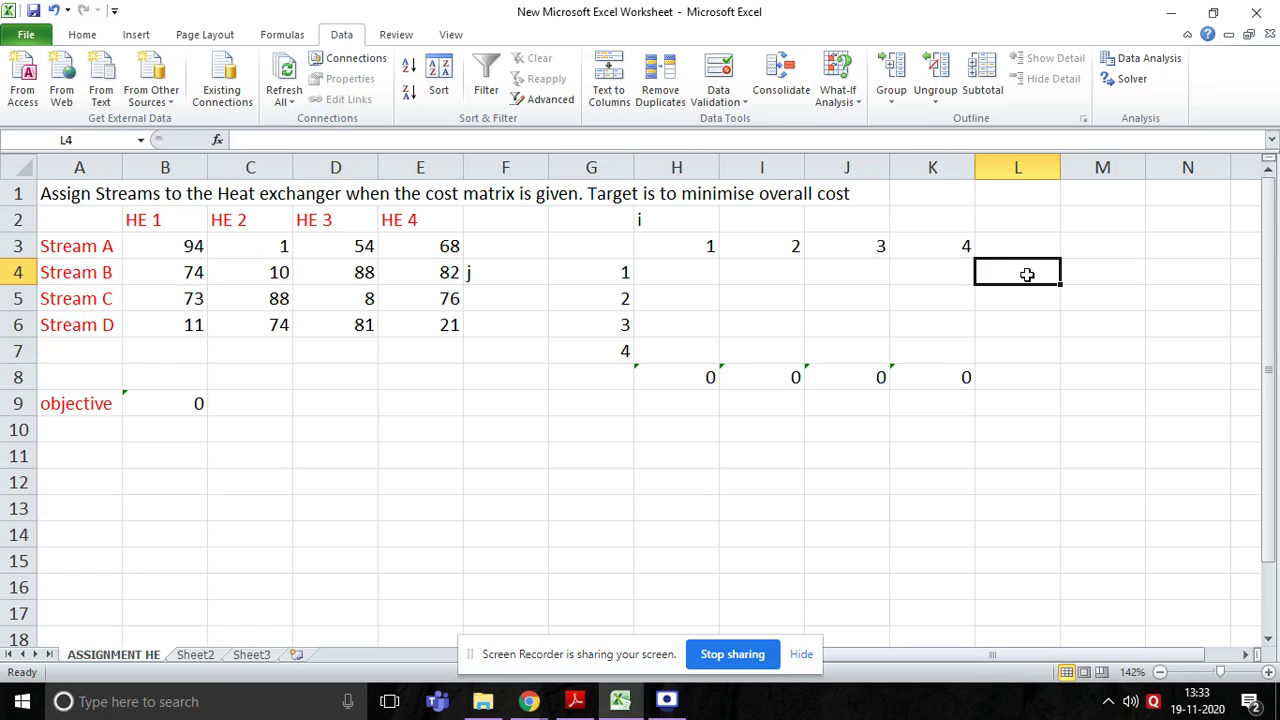
pyautogui.write('=sum')
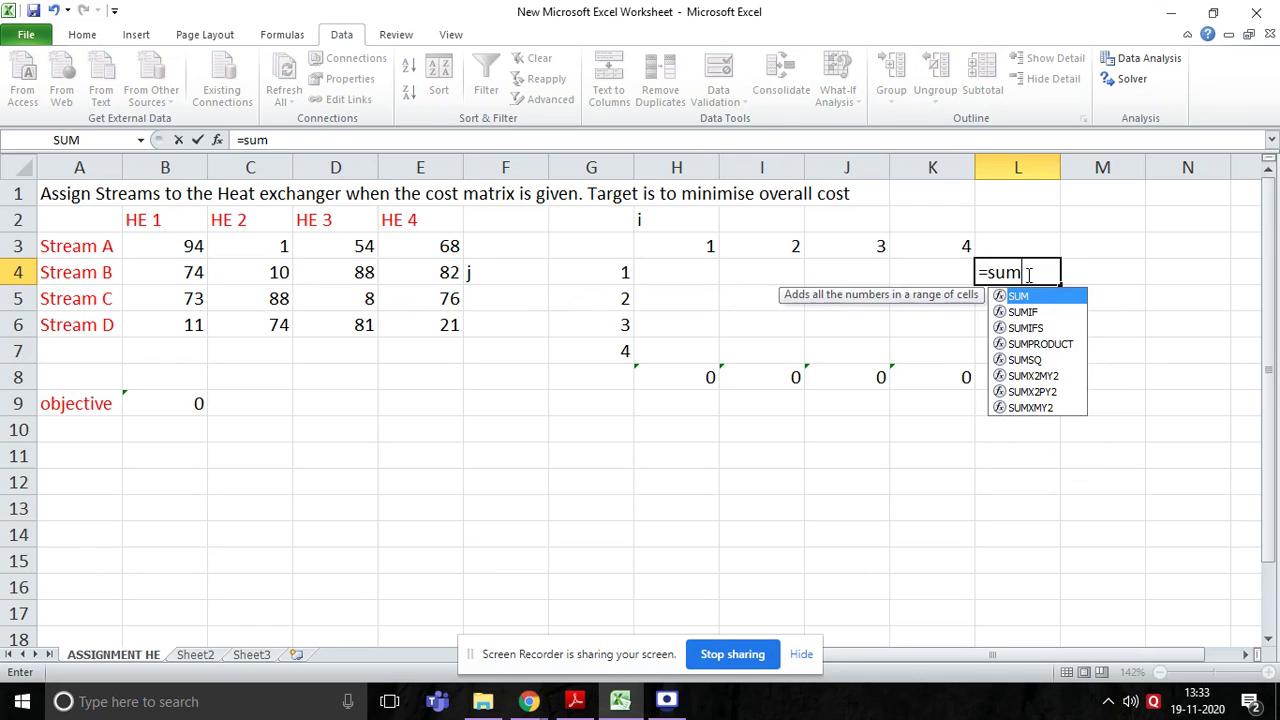
pyautogui.write('(')
pyautogui.moveTo(711, 271); pyautogui.dragTo(934, 272)
pyautogui.write(')')
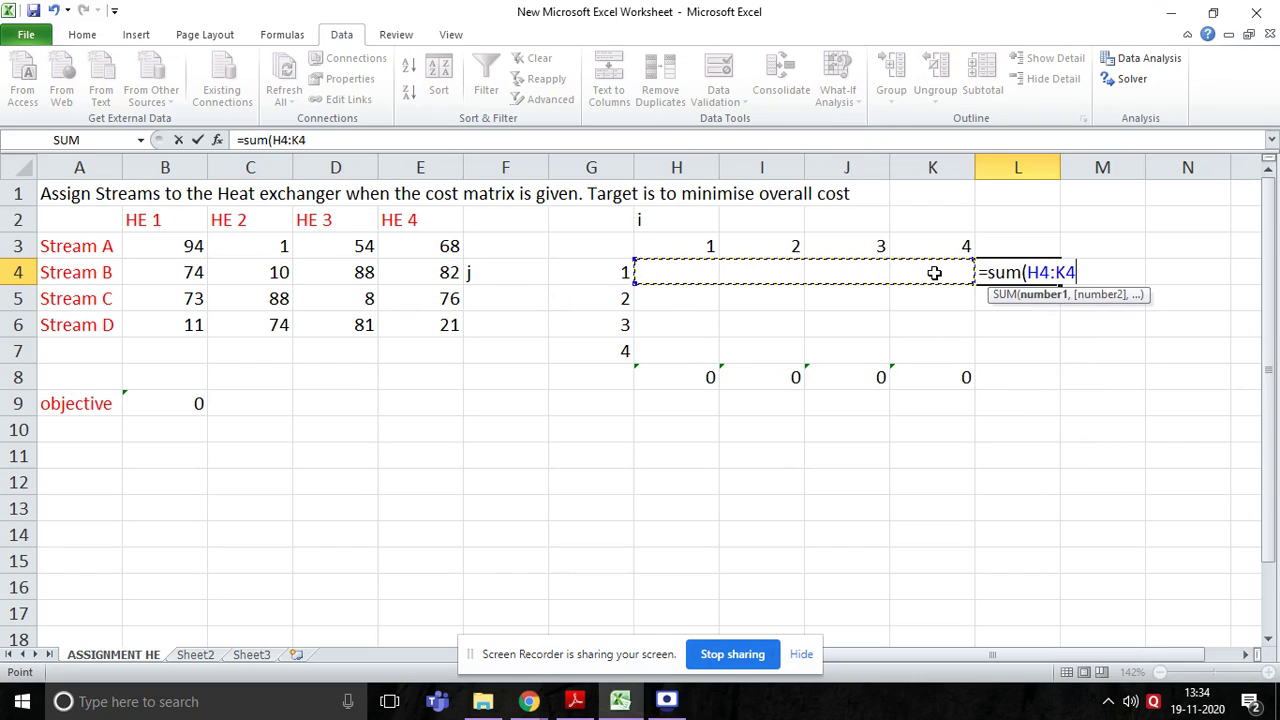
pyautogui.press('Return')
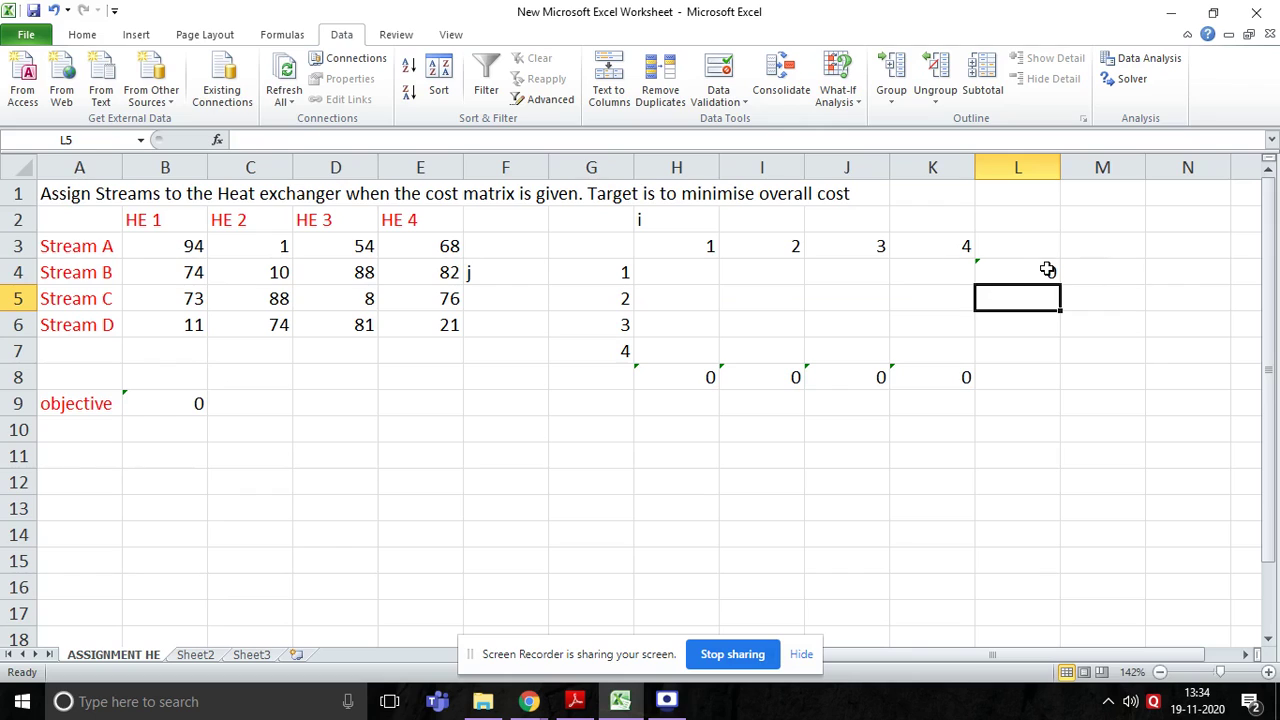
# Step: Copy the row sum from L4 down to L7 for the remaining variable rows
pyautogui.click(1048, 267)
pyautogui.moveTo(1059, 284); pyautogui.dragTo(1056, 355)
pyautogui.click(1044, 405)
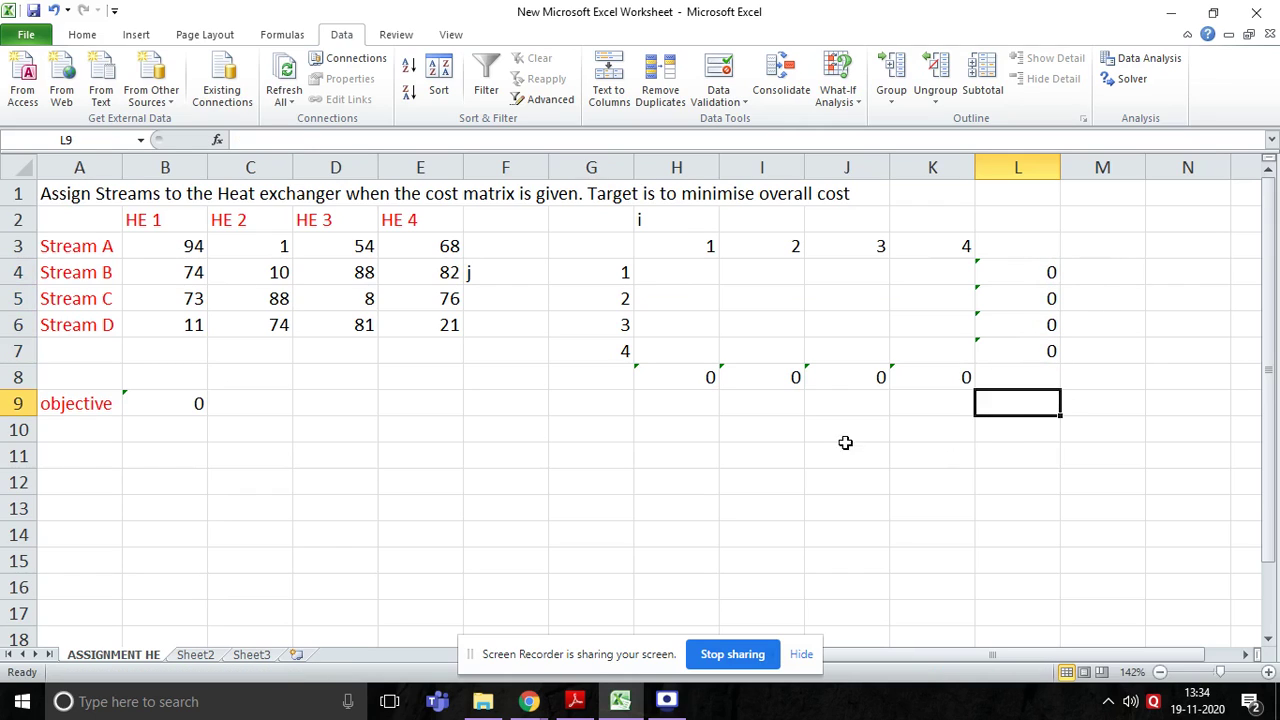
# Step: Review the objective cell B9, the variable block H4:K7, and the constraint sums in H8:K8 and L4:L7
pyautogui.click(159, 406)
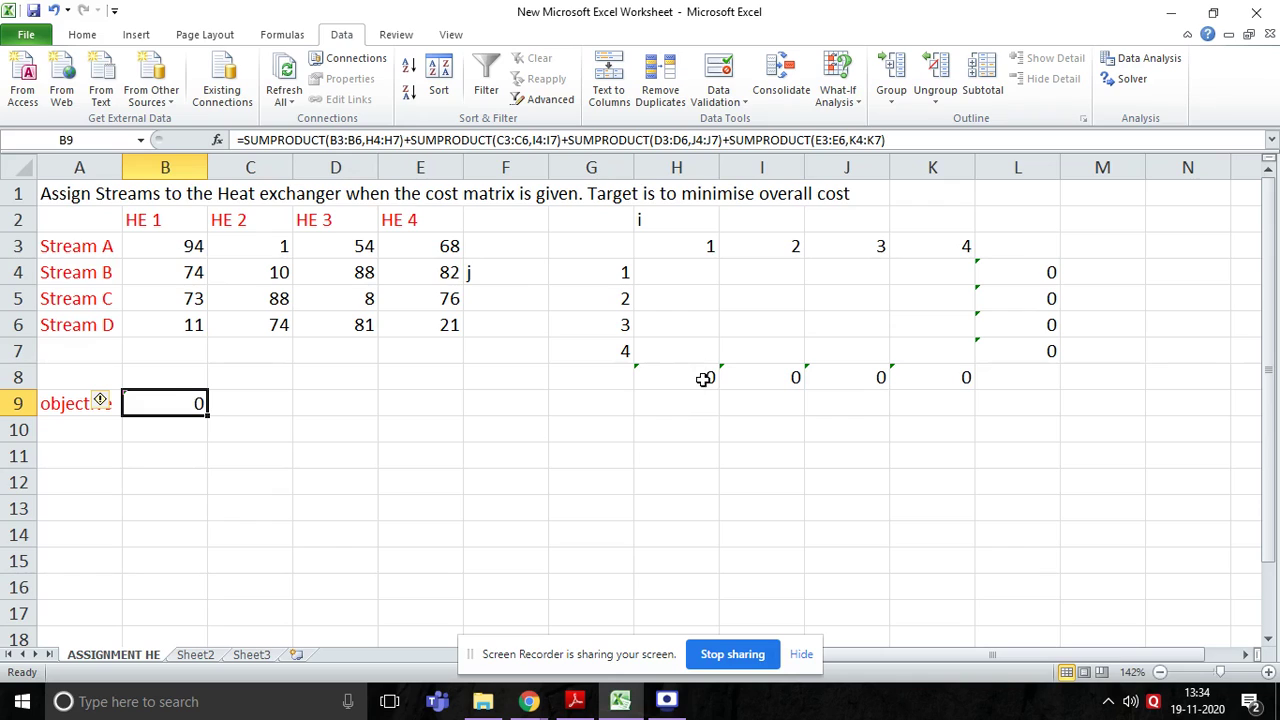
pyautogui.moveTo(698, 271); pyautogui.dragTo(959, 346)
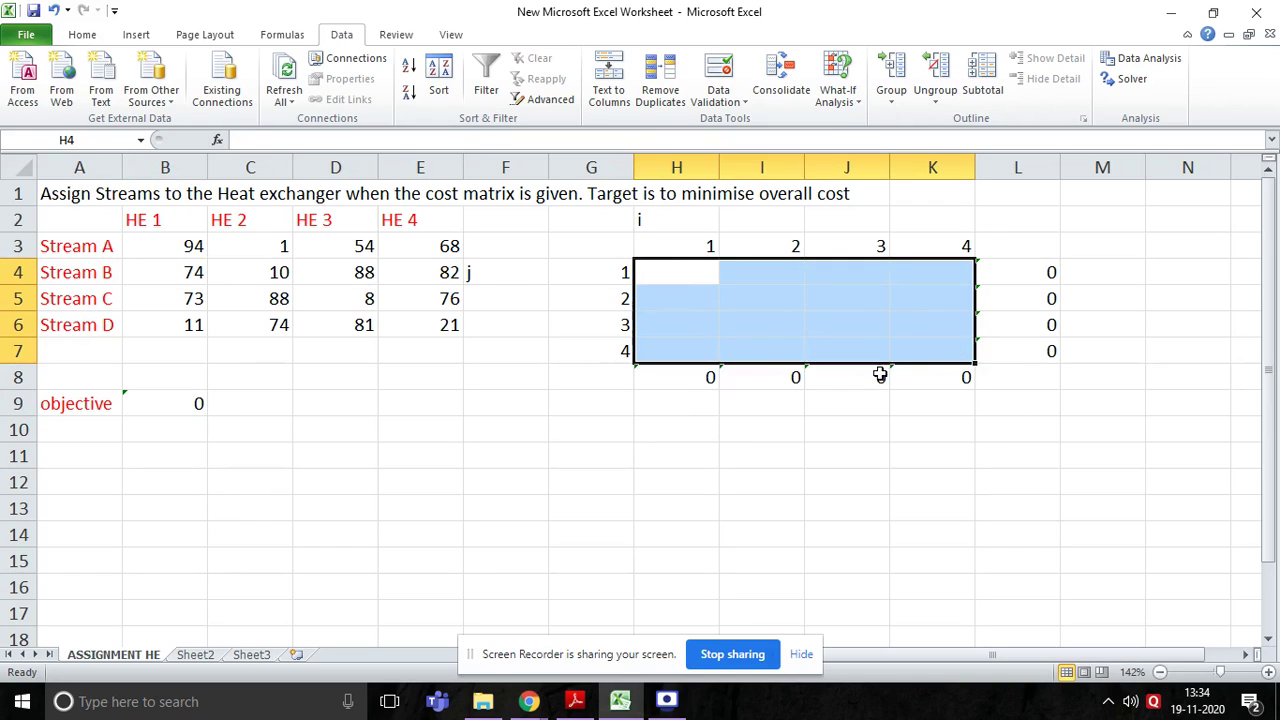
pyautogui.click(689, 382)
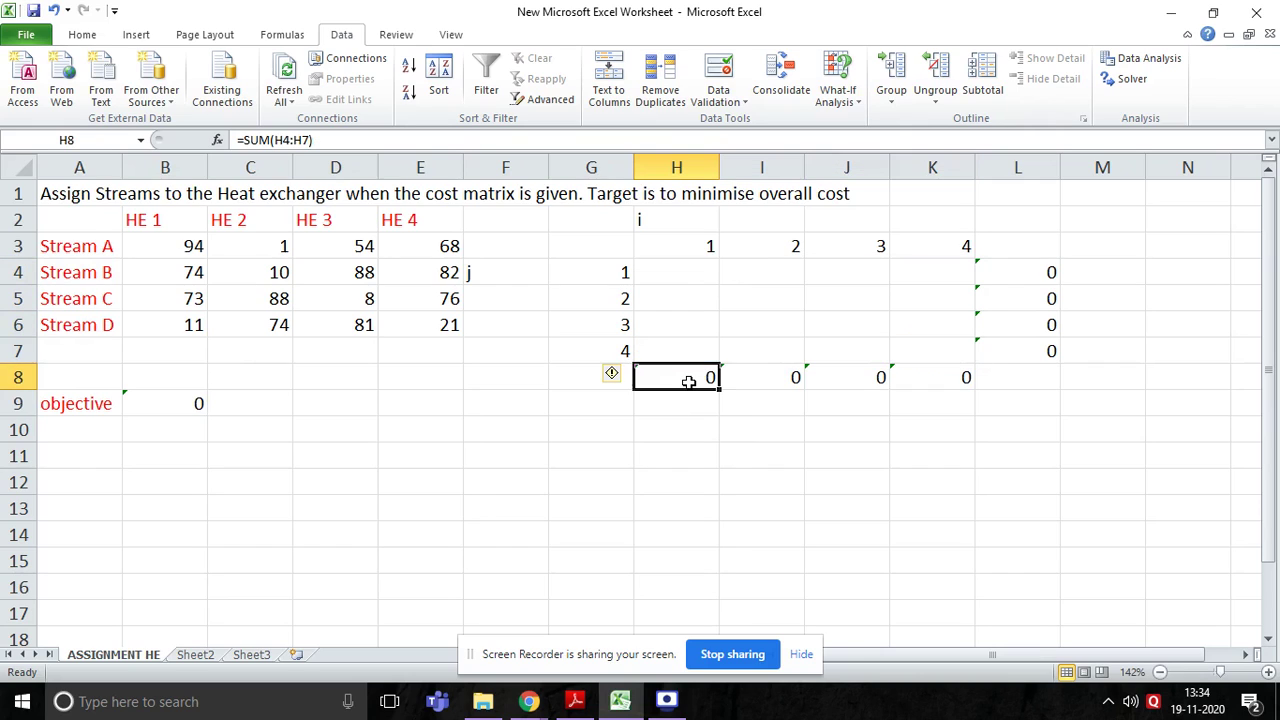
pyautogui.moveTo(689, 382); pyautogui.dragTo(966, 377)
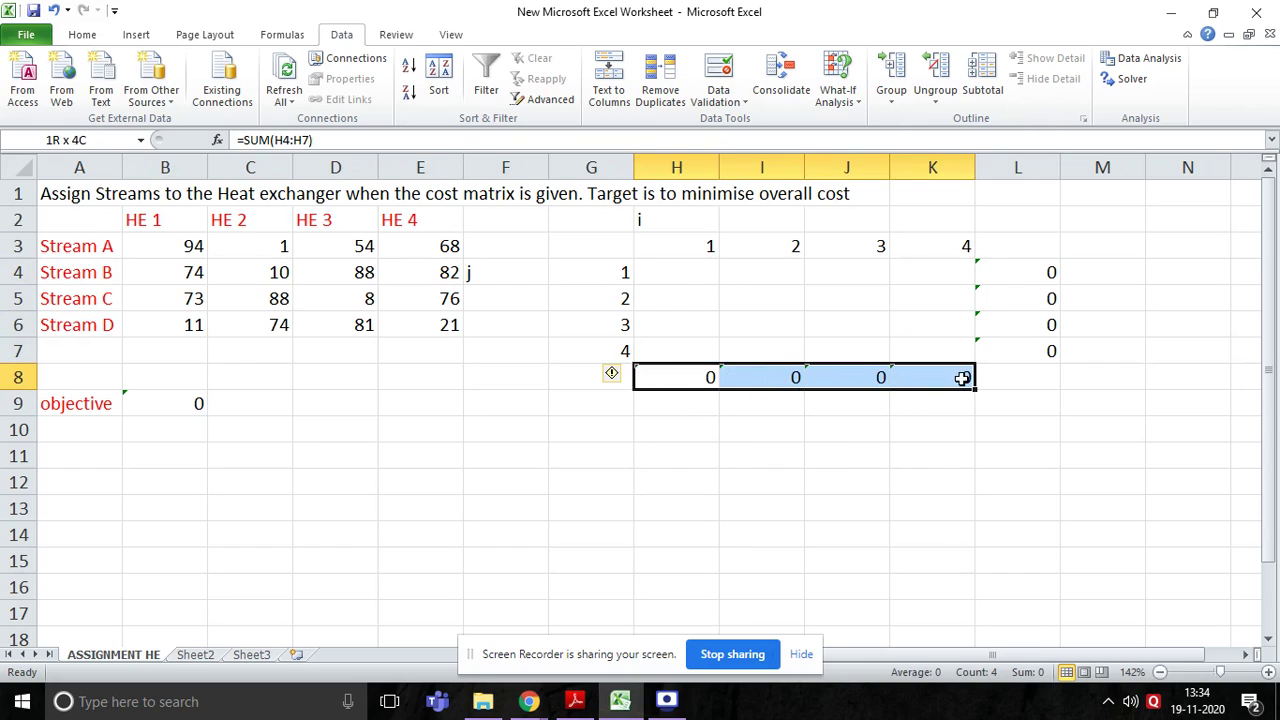
pyautogui.click(1021, 273)
pyautogui.moveTo(1021, 273); pyautogui.dragTo(1028, 356)
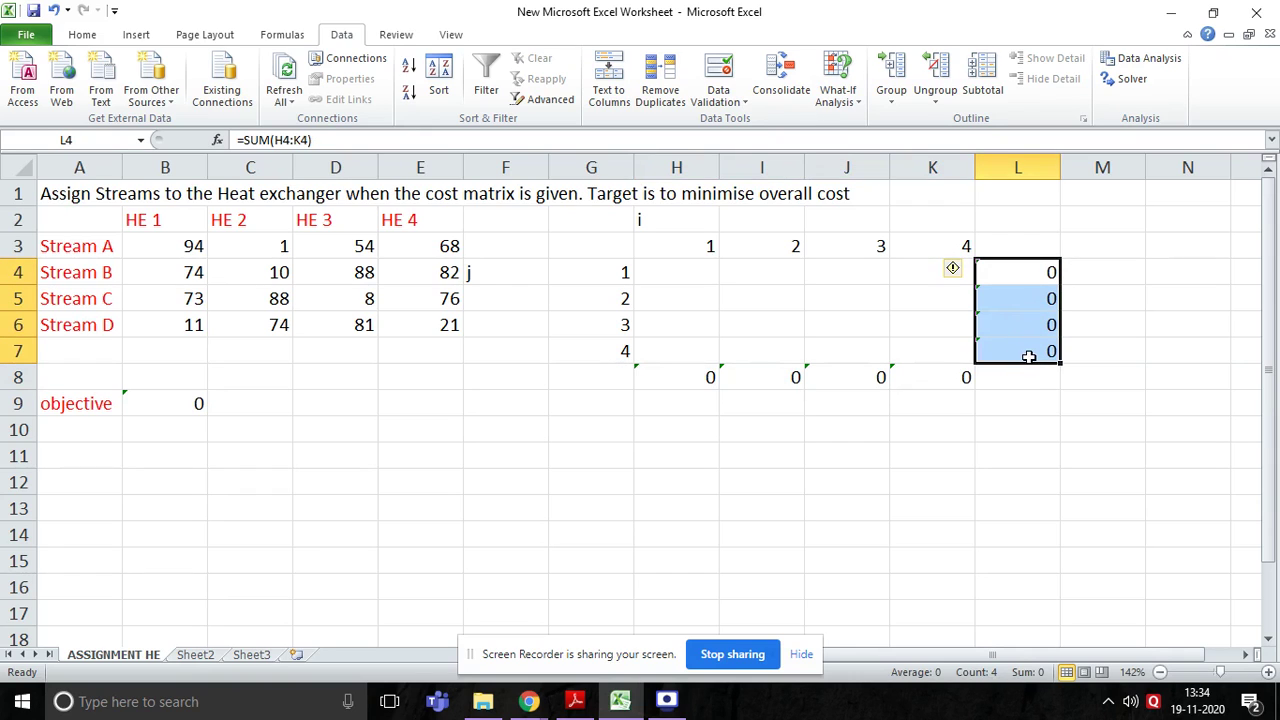
pyautogui.moveTo(692, 268); pyautogui.dragTo(943, 352)
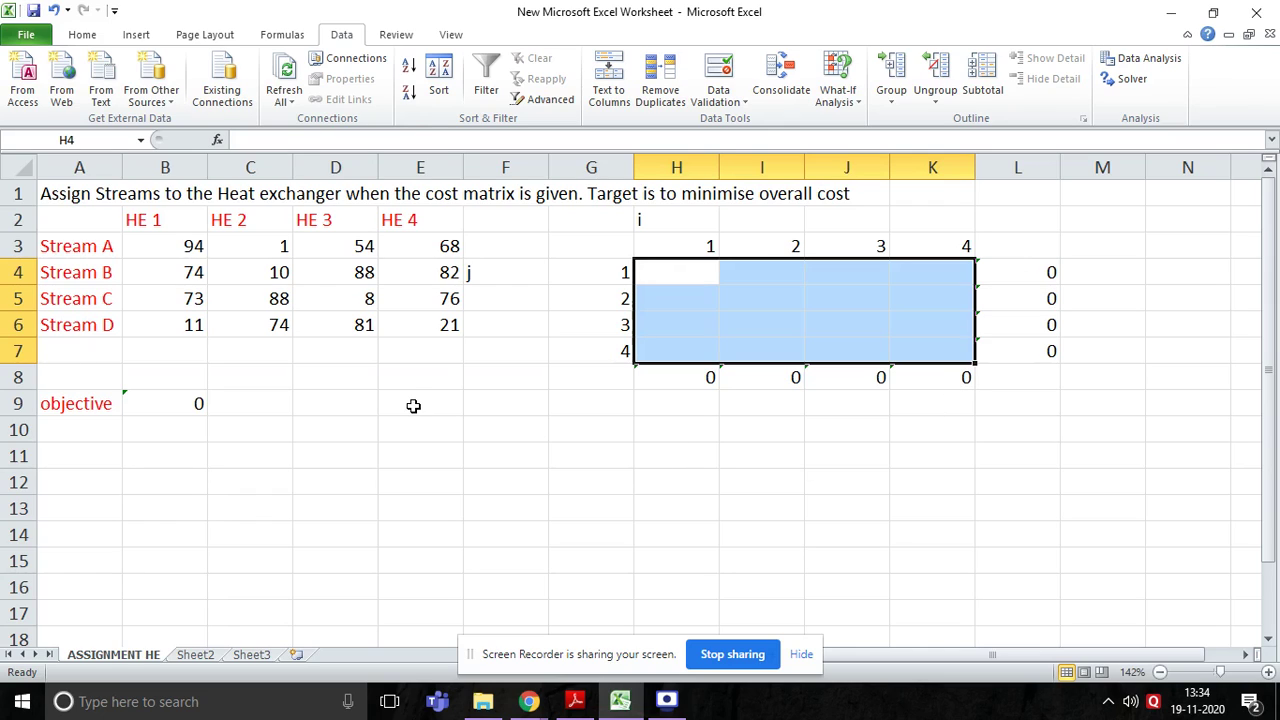
pyautogui.click(193, 405)
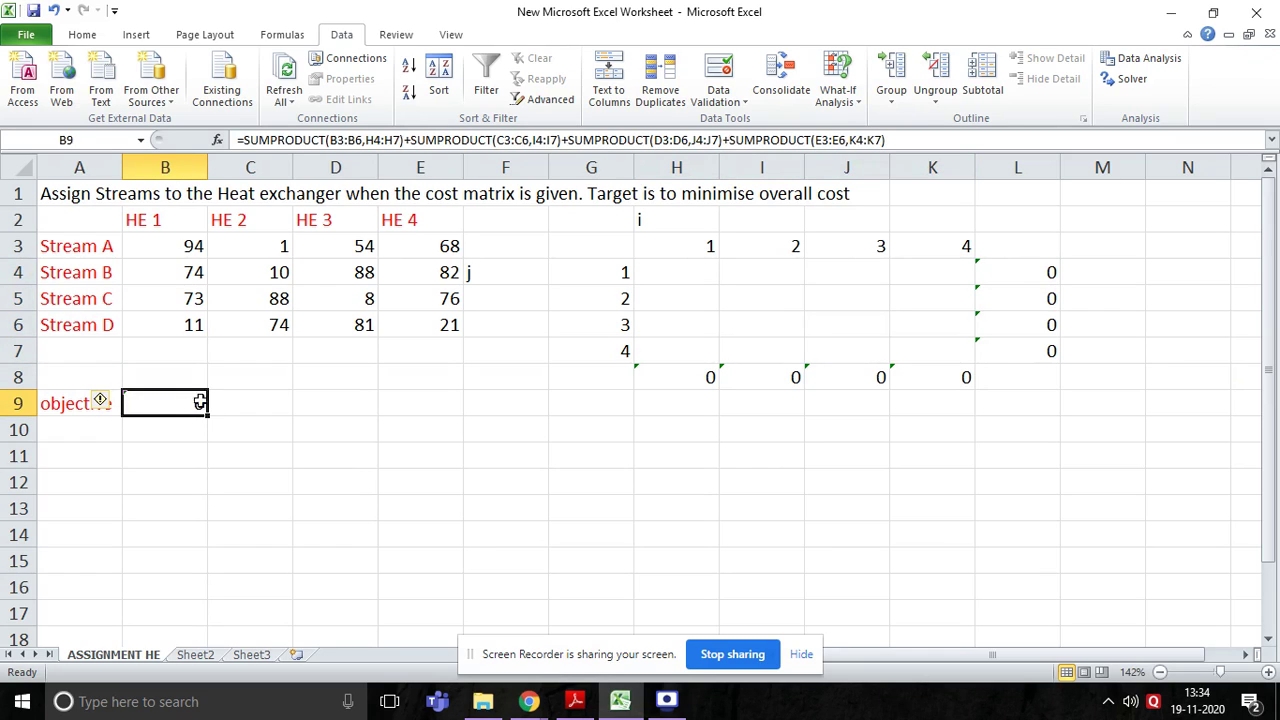
# Step: Set up Solver to minimise objective cell B9 by changing the variable cells H4:K7
pyautogui.click(1132, 80)
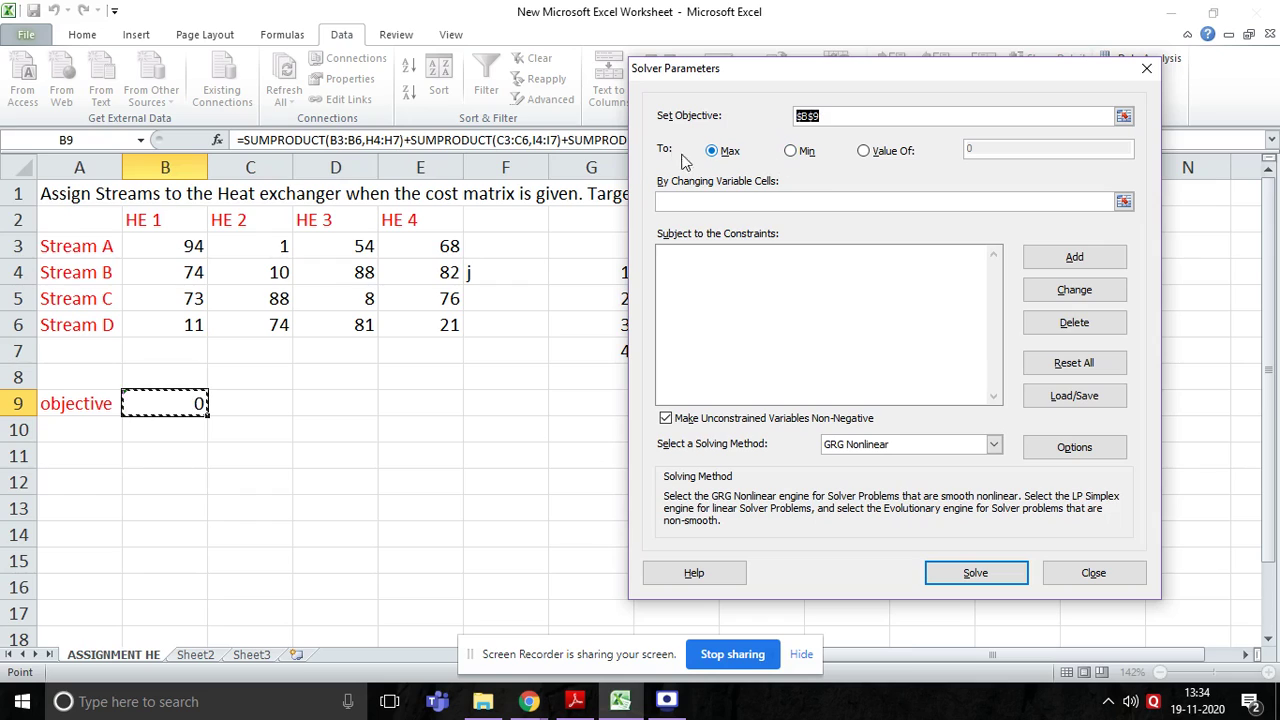
pyautogui.click(797, 155)
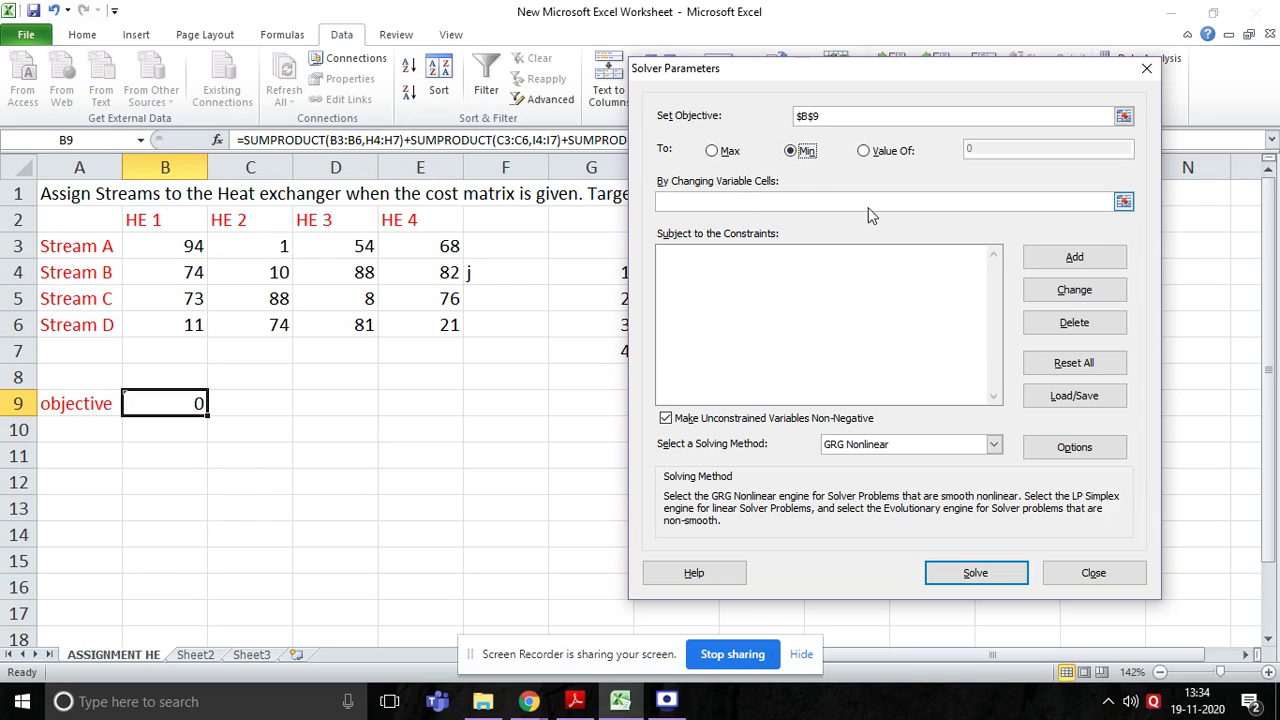
pyautogui.click(1124, 203)
pyautogui.moveTo(710, 260); pyautogui.dragTo(929, 346)
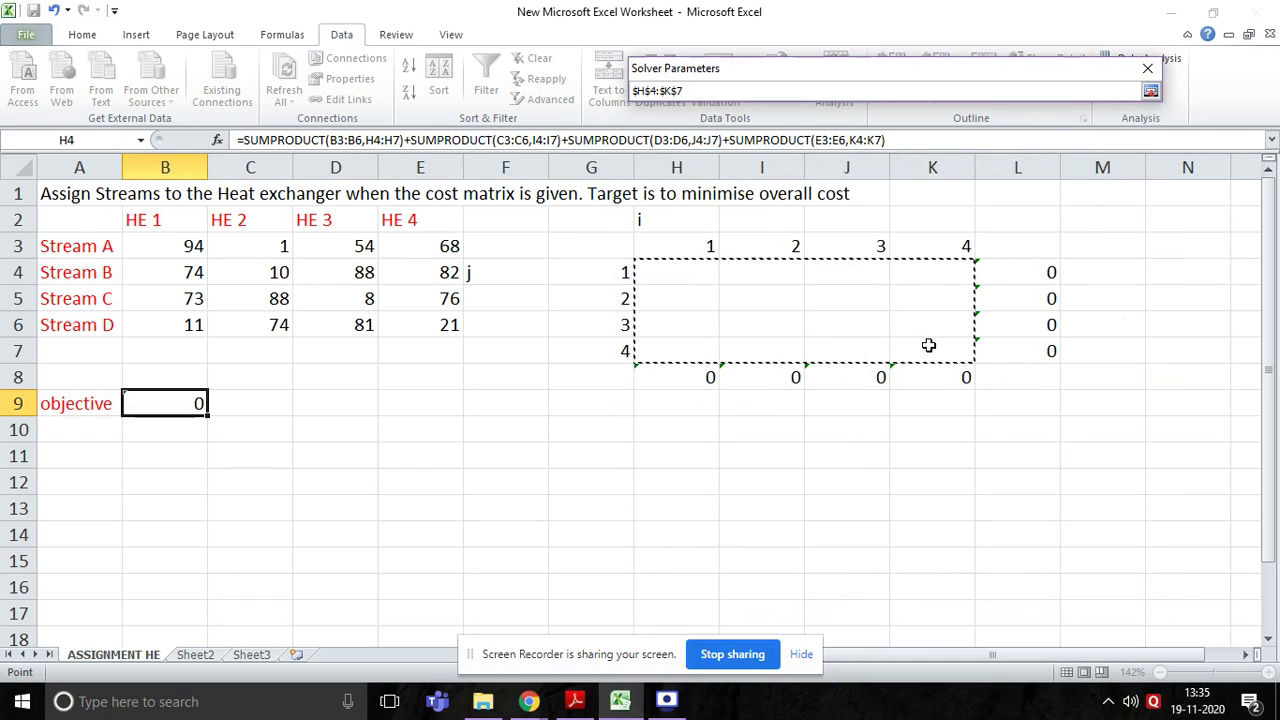
pyautogui.click(1151, 92)
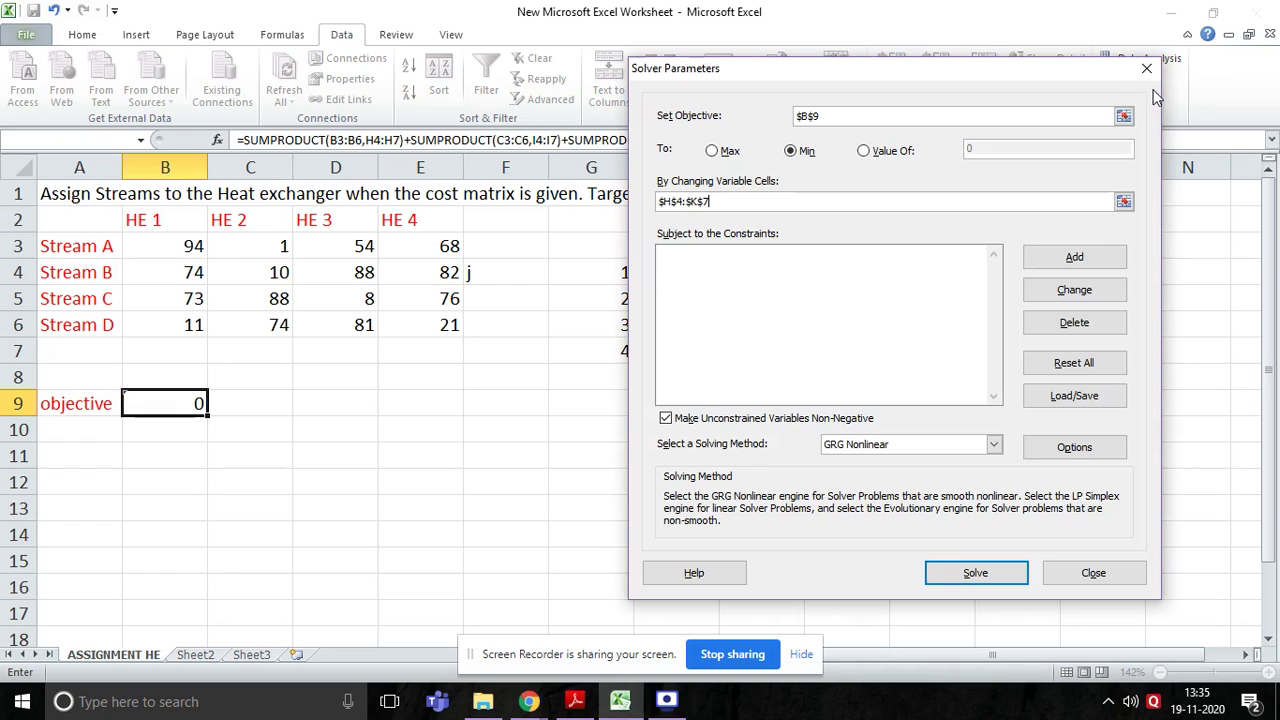
# Step: Add a Solver constraint requiring the variable cells H4:K7 to be >= 0
pyautogui.click(1040, 262)
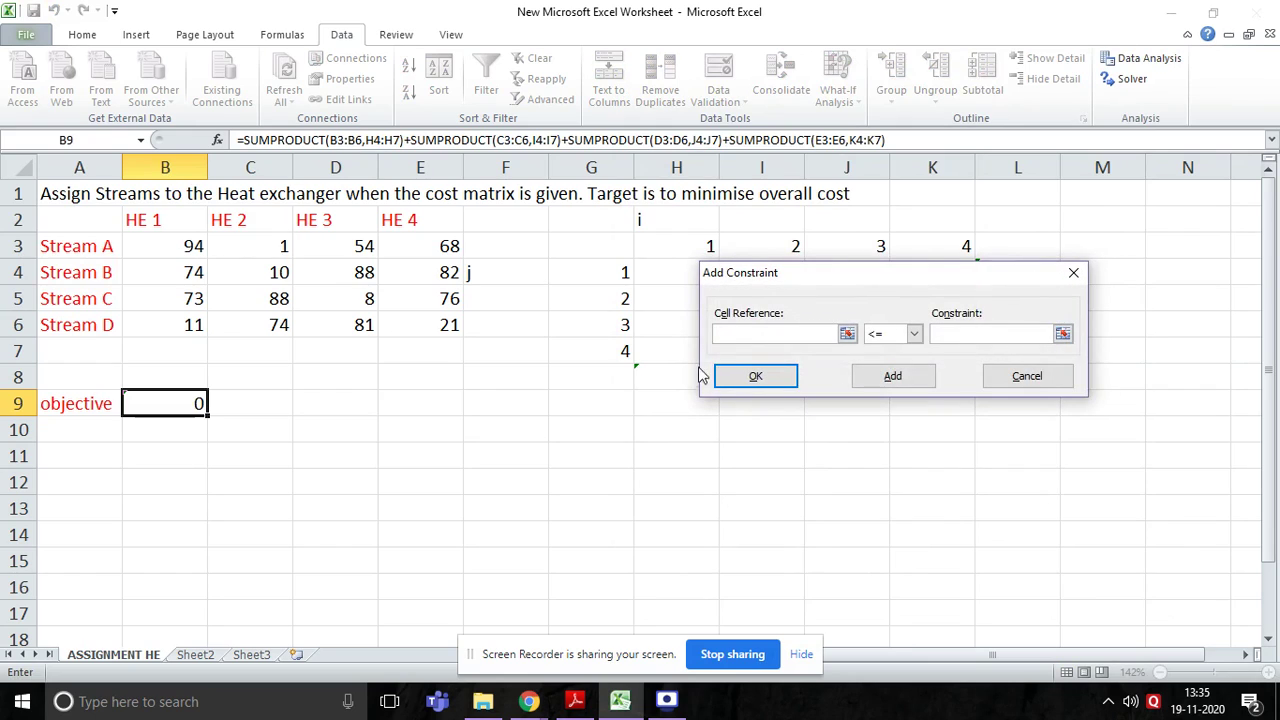
pyautogui.click(847, 334)
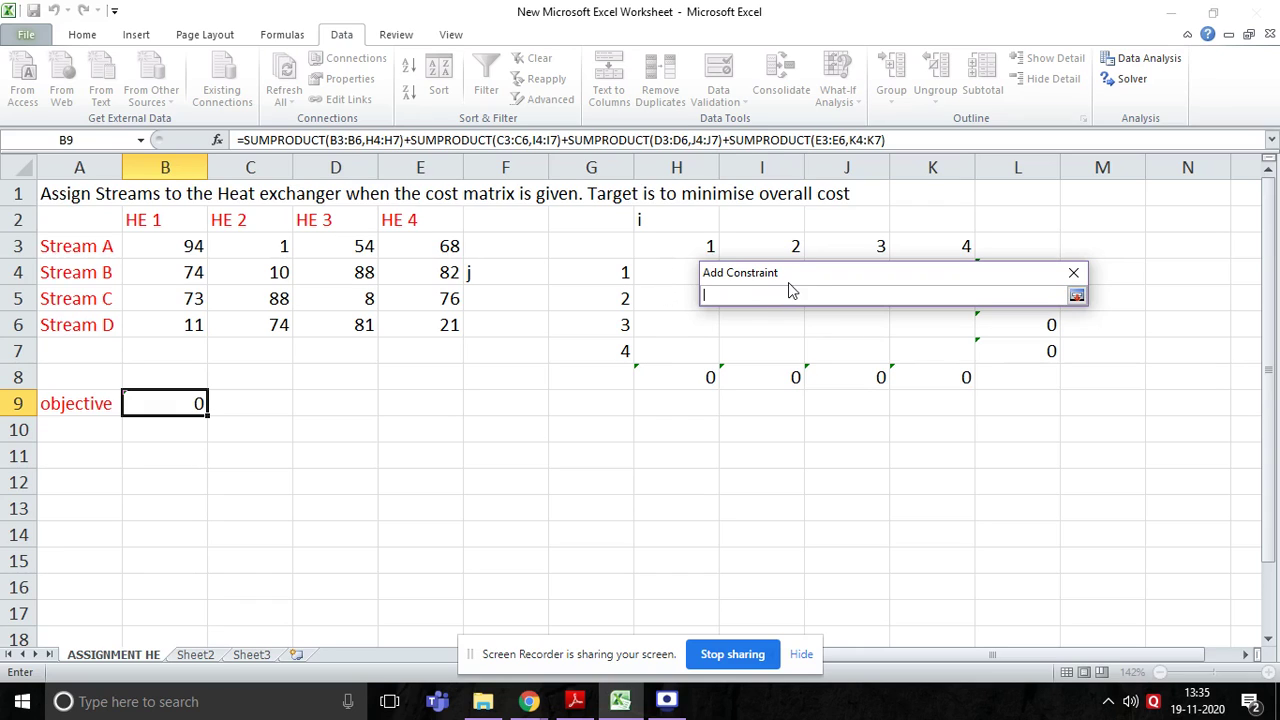
pyautogui.moveTo(800, 282); pyautogui.dragTo(622, 455)
pyautogui.moveTo(684, 264); pyautogui.dragTo(918, 342)
pyautogui.click(898, 472)
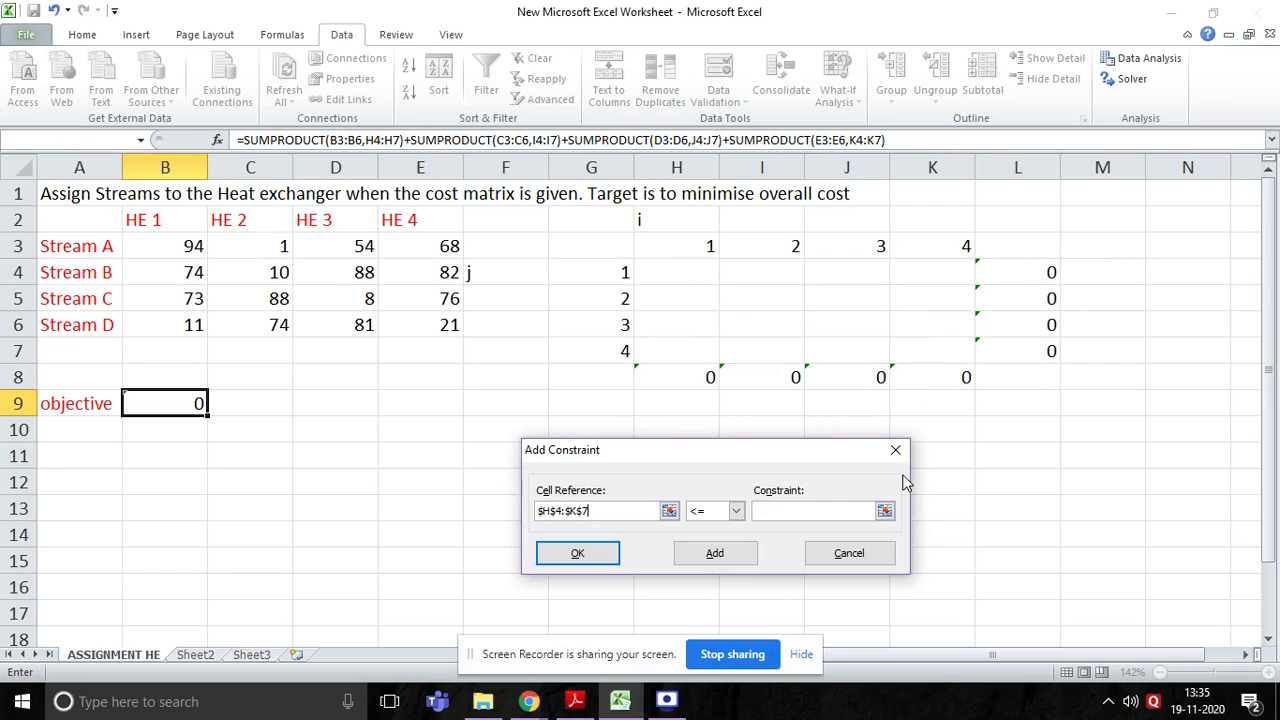
pyautogui.click(736, 511)
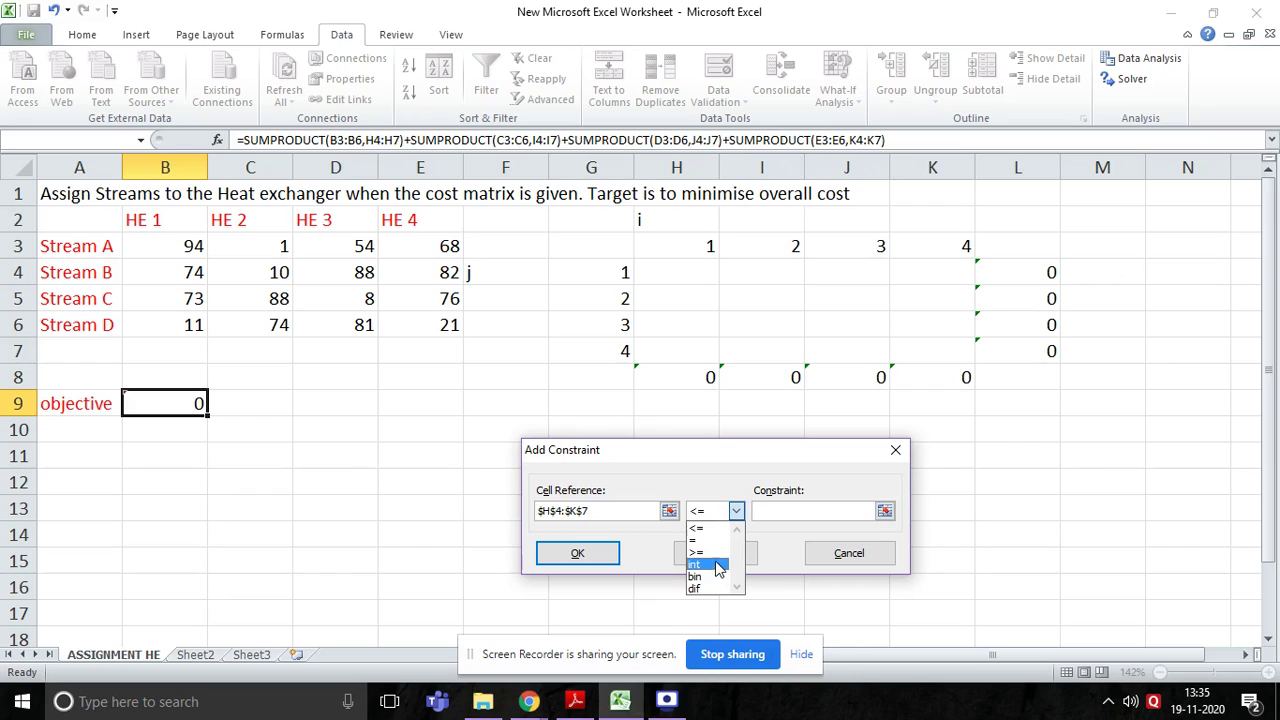
pyautogui.click(711, 553)
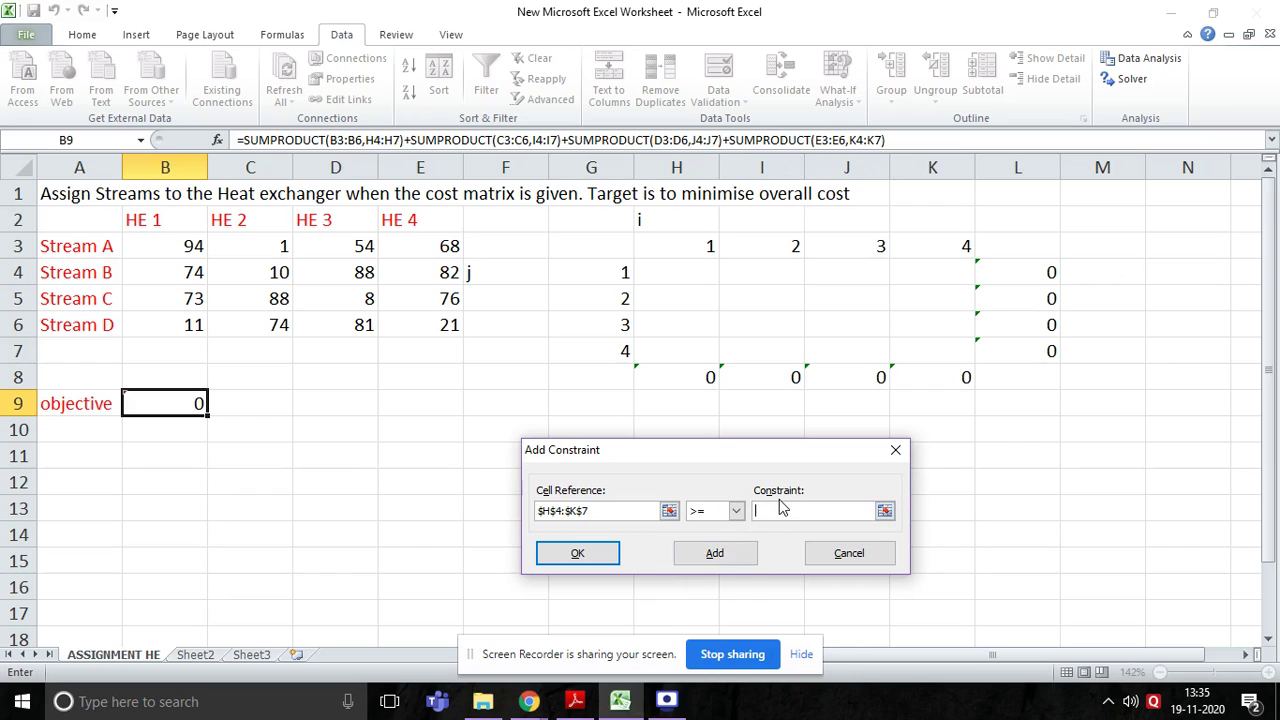
pyautogui.click(716, 554)
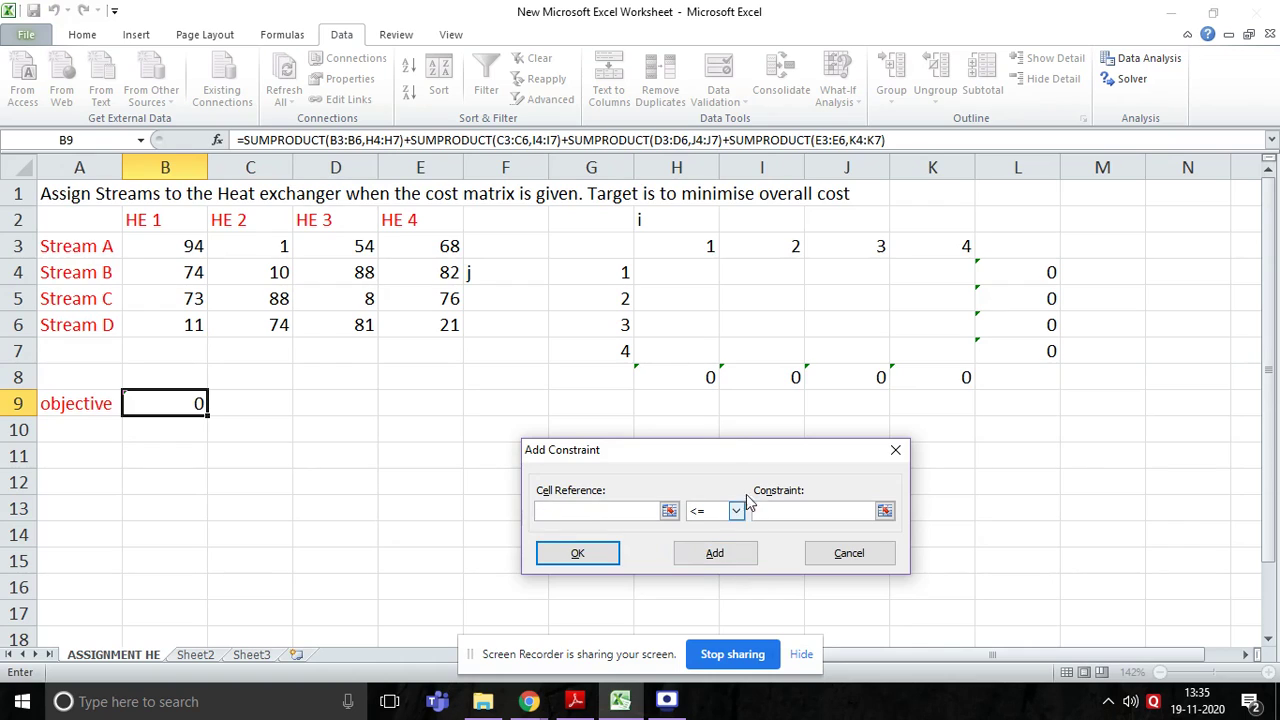
# Step: Add a Solver constraint setting the column sums H8:K8 equal to 1
pyautogui.moveTo(698, 378); pyautogui.dragTo(910, 383)
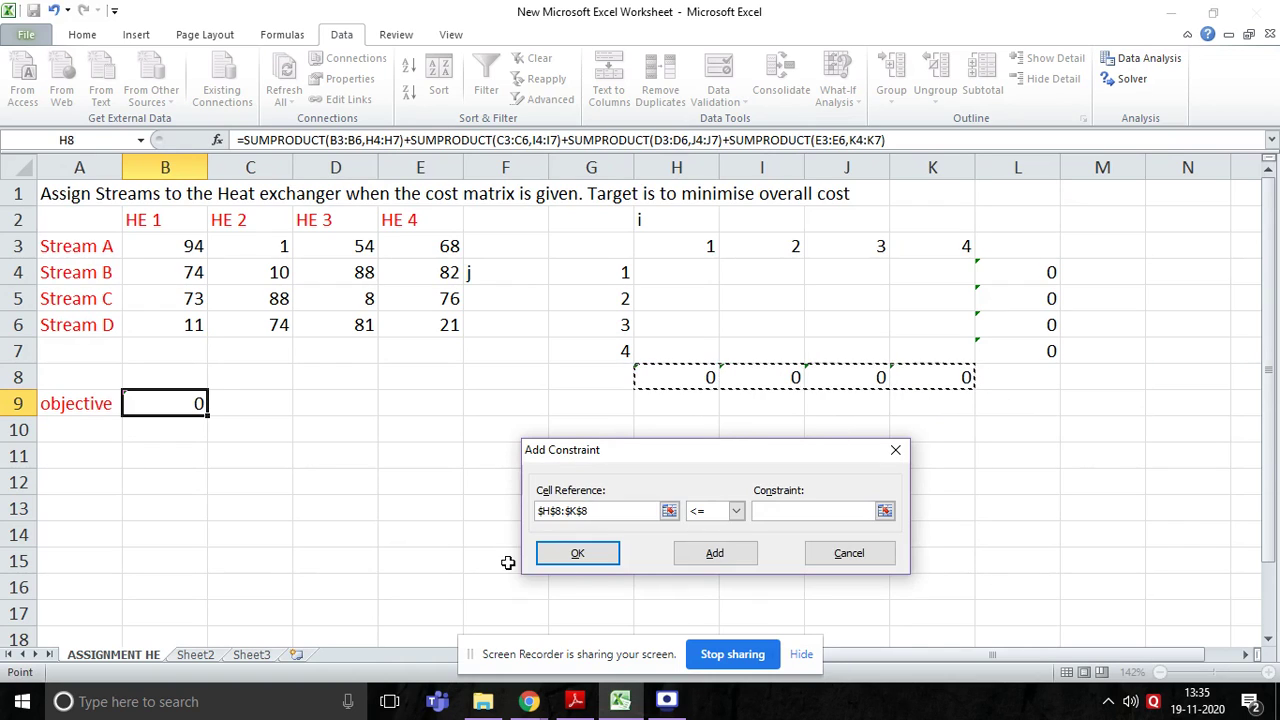
pyautogui.click(736, 511)
pyautogui.click(705, 540)
pyautogui.click(770, 513)
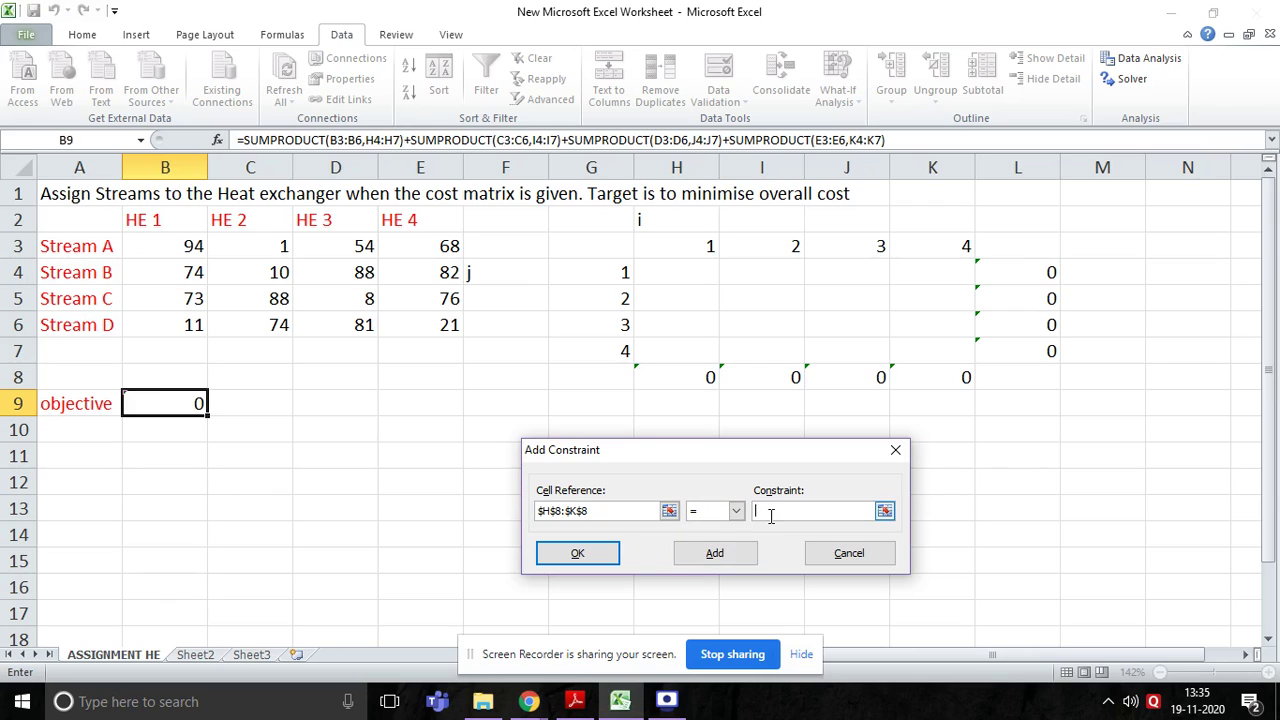
pyautogui.click(741, 559)
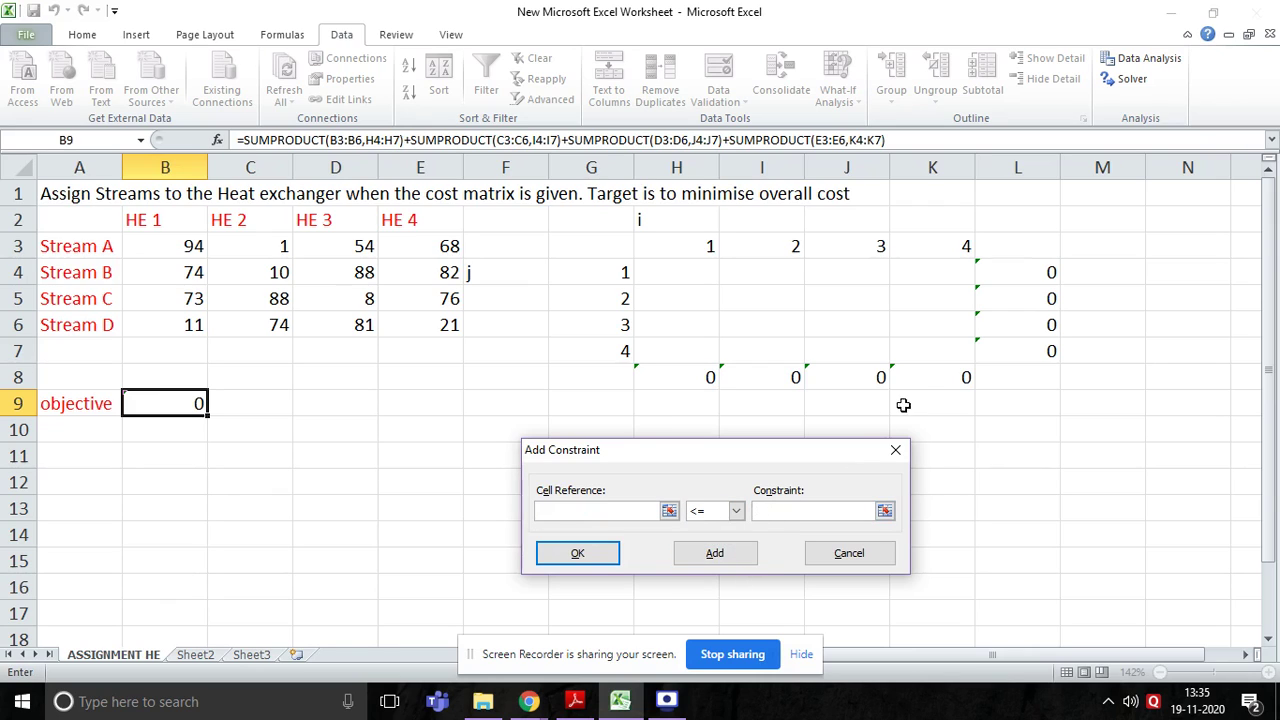
# Step: Add a Solver constraint setting the row sums L4:L7 equal to 1, and return to the Solver parameters
pyautogui.moveTo(1035, 271); pyautogui.dragTo(1035, 350)
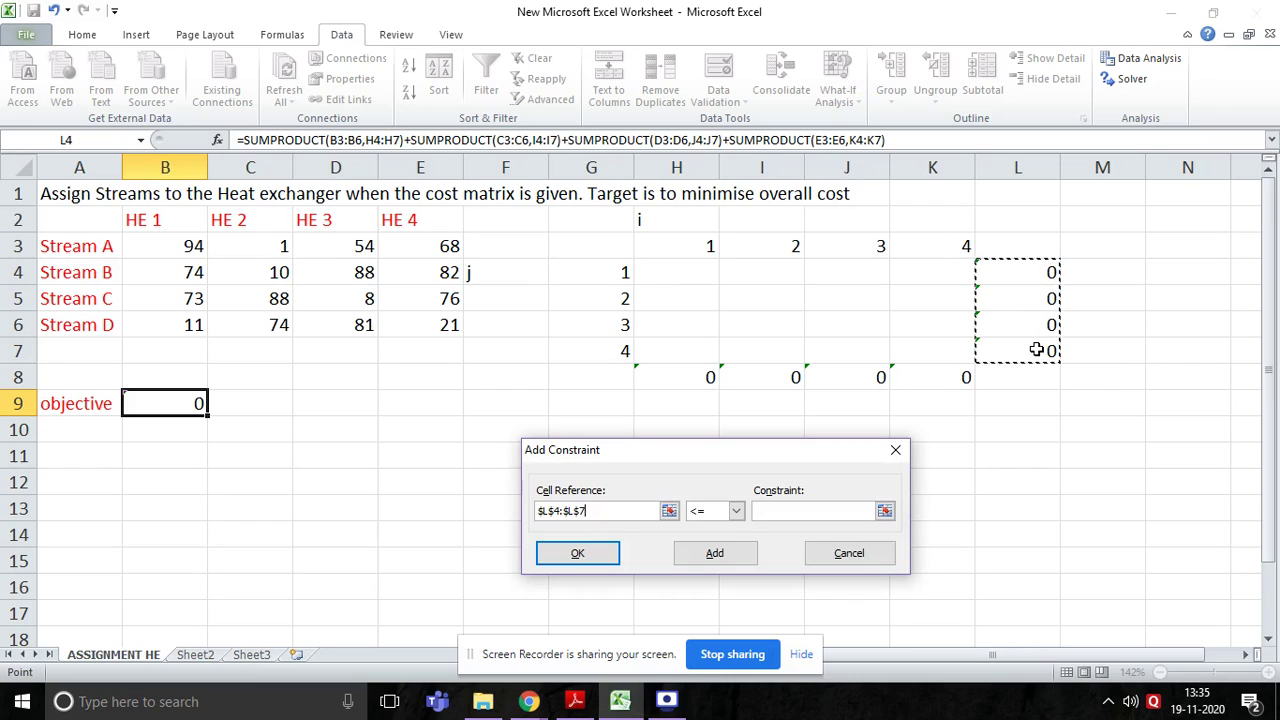
pyautogui.click(736, 511)
pyautogui.click(721, 541)
pyautogui.click(859, 510)
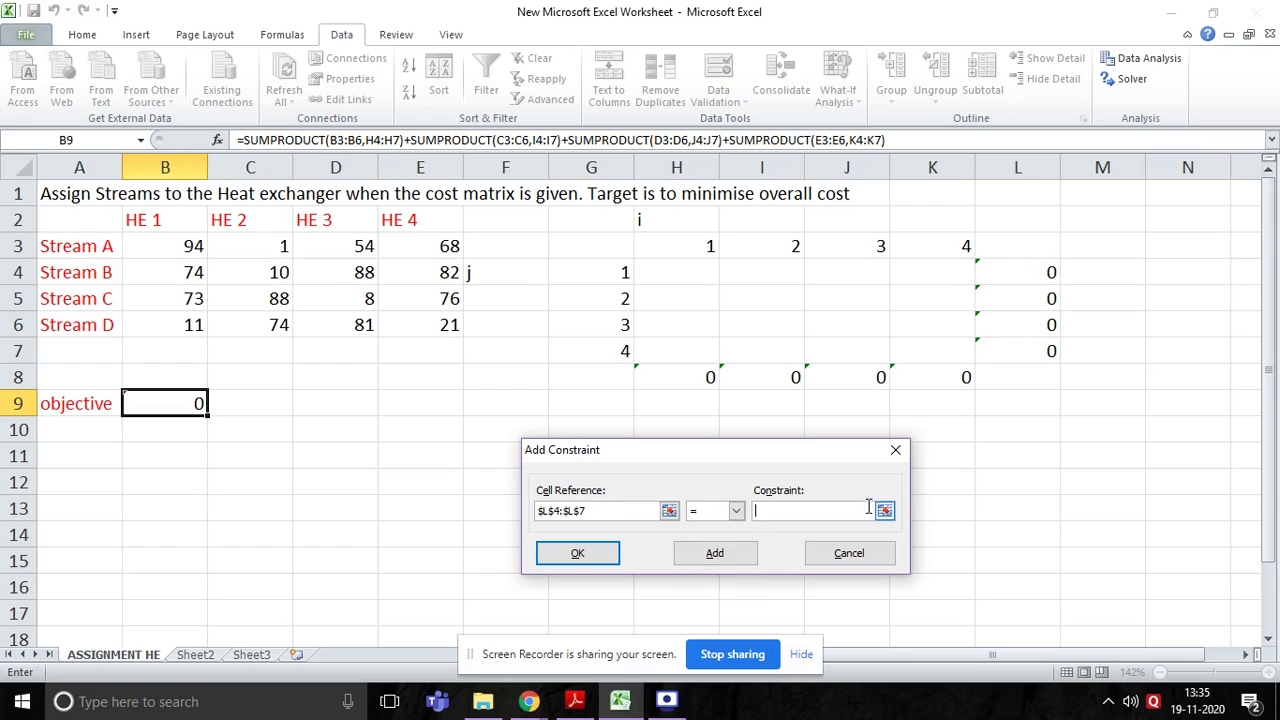
pyautogui.click(884, 511)
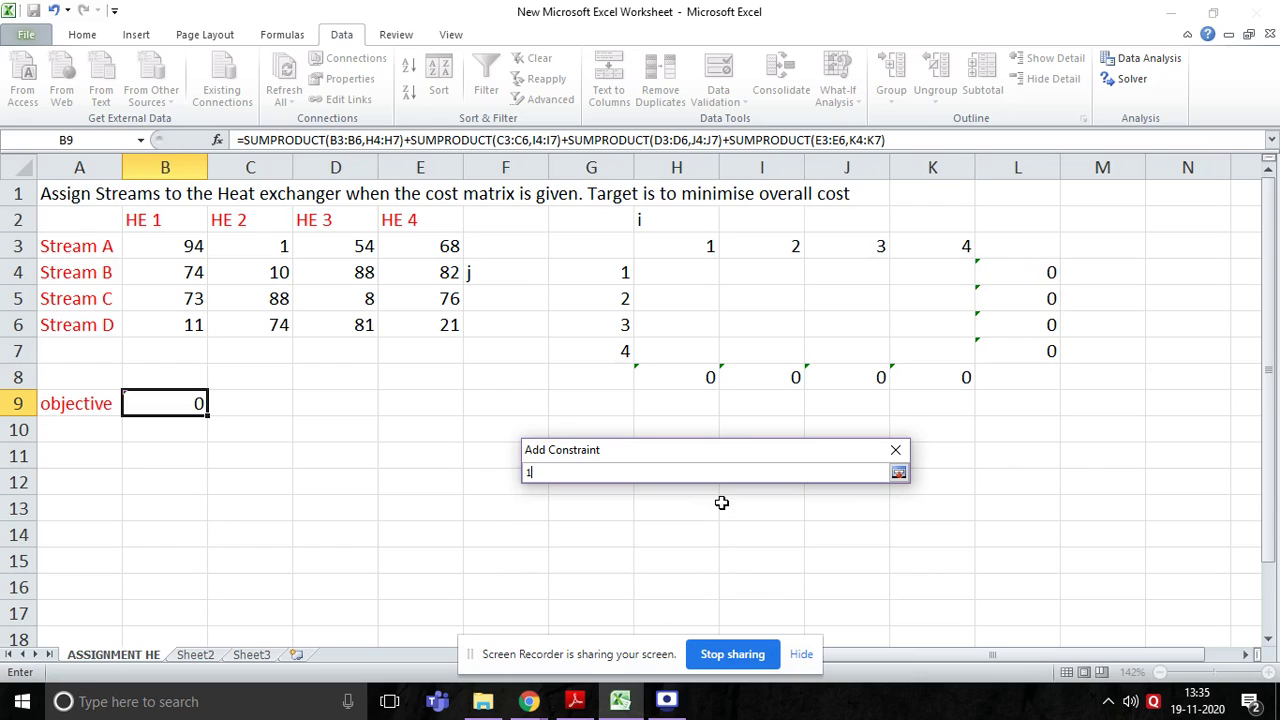
pyautogui.click(898, 472)
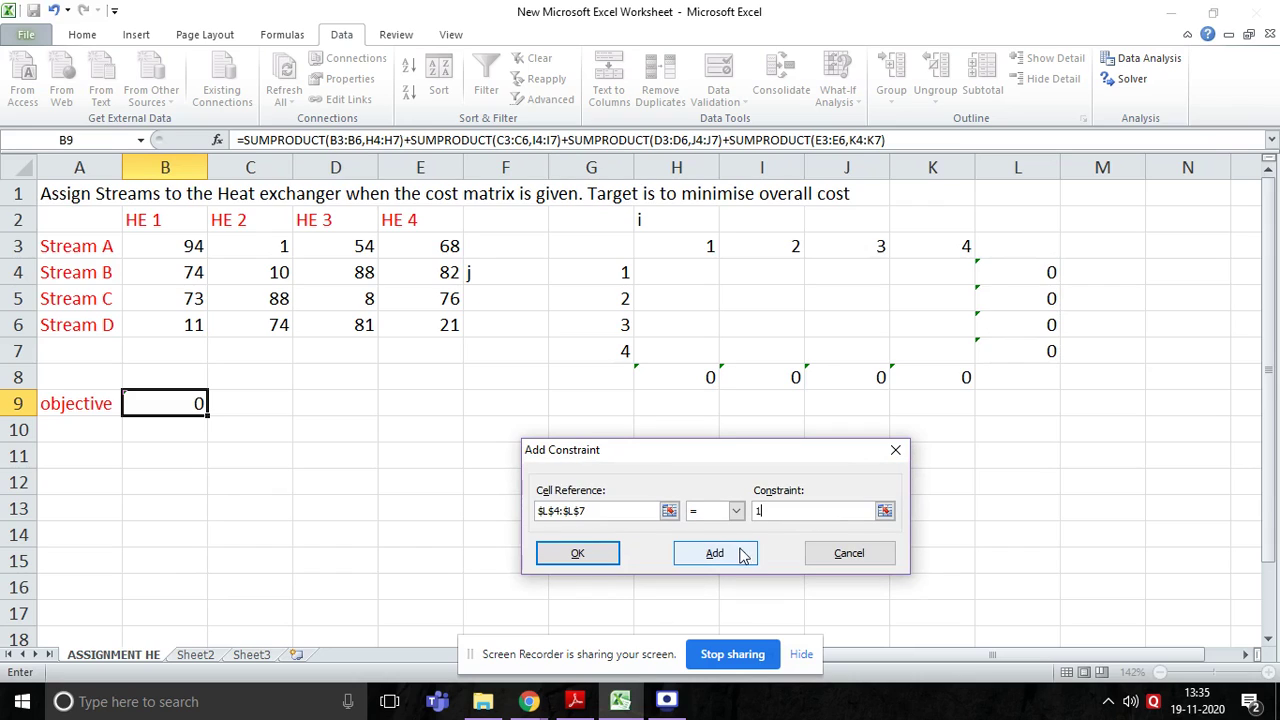
pyautogui.click(715, 553)
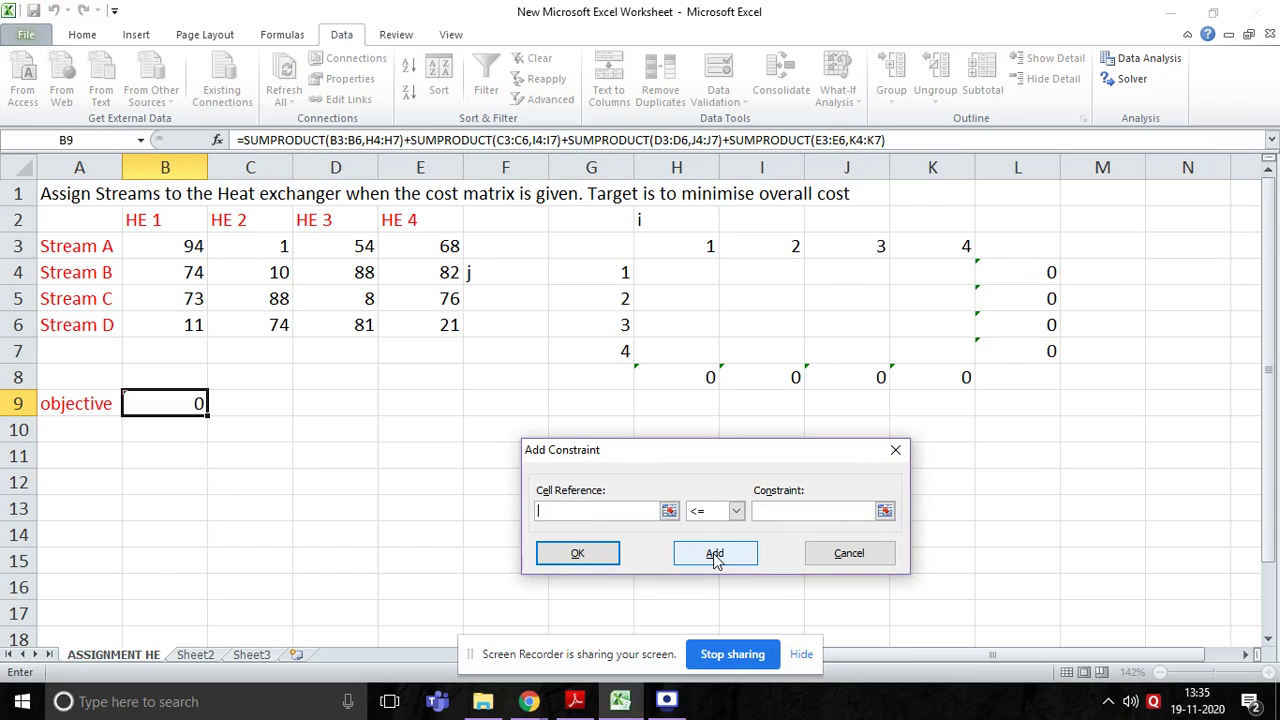
pyautogui.click(848, 553)
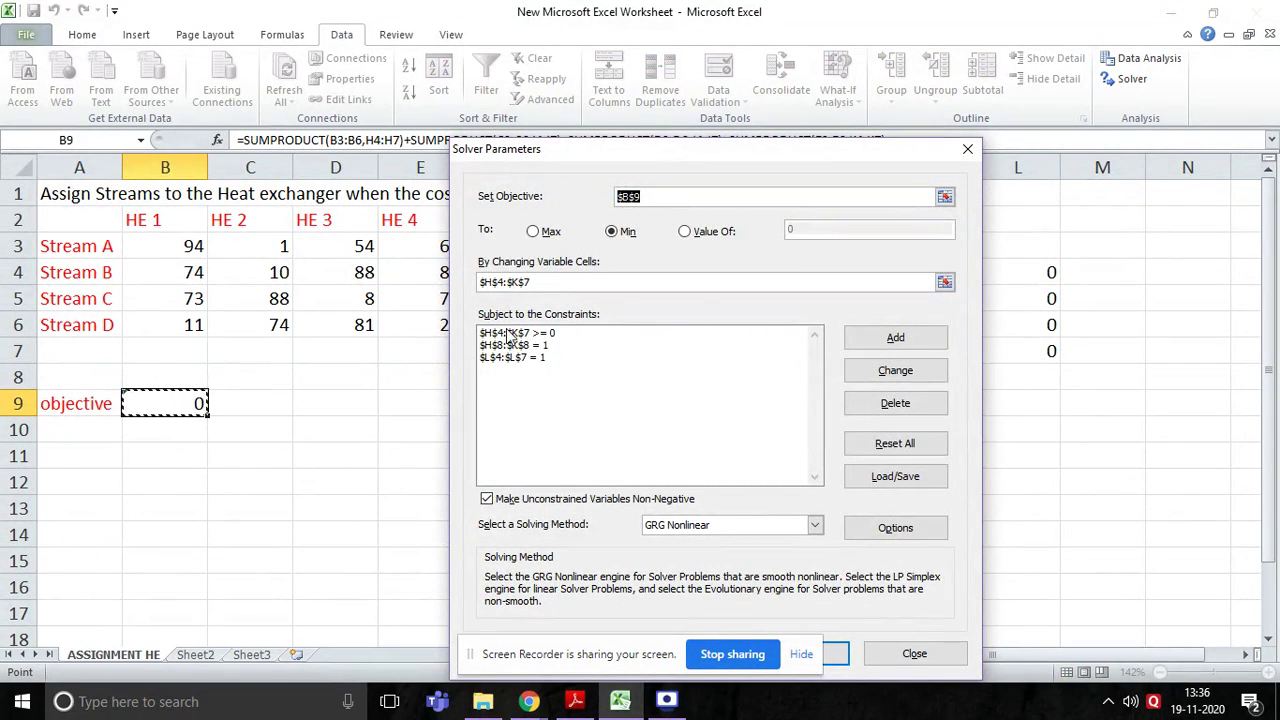
# Step: Solve the assignment model with the Simplex LP method and keep the Solver solution
pyautogui.moveTo(791, 149); pyautogui.dragTo(587, 127)
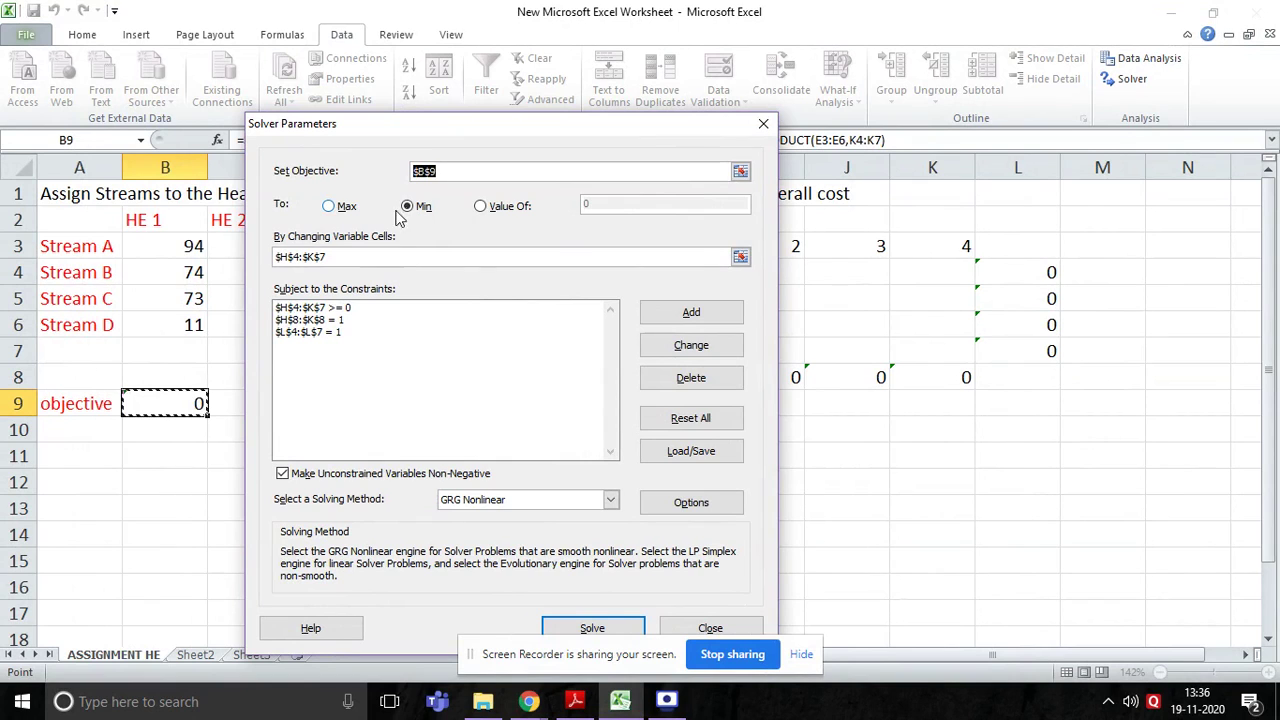
pyautogui.moveTo(597, 123); pyautogui.dragTo(444, 109)
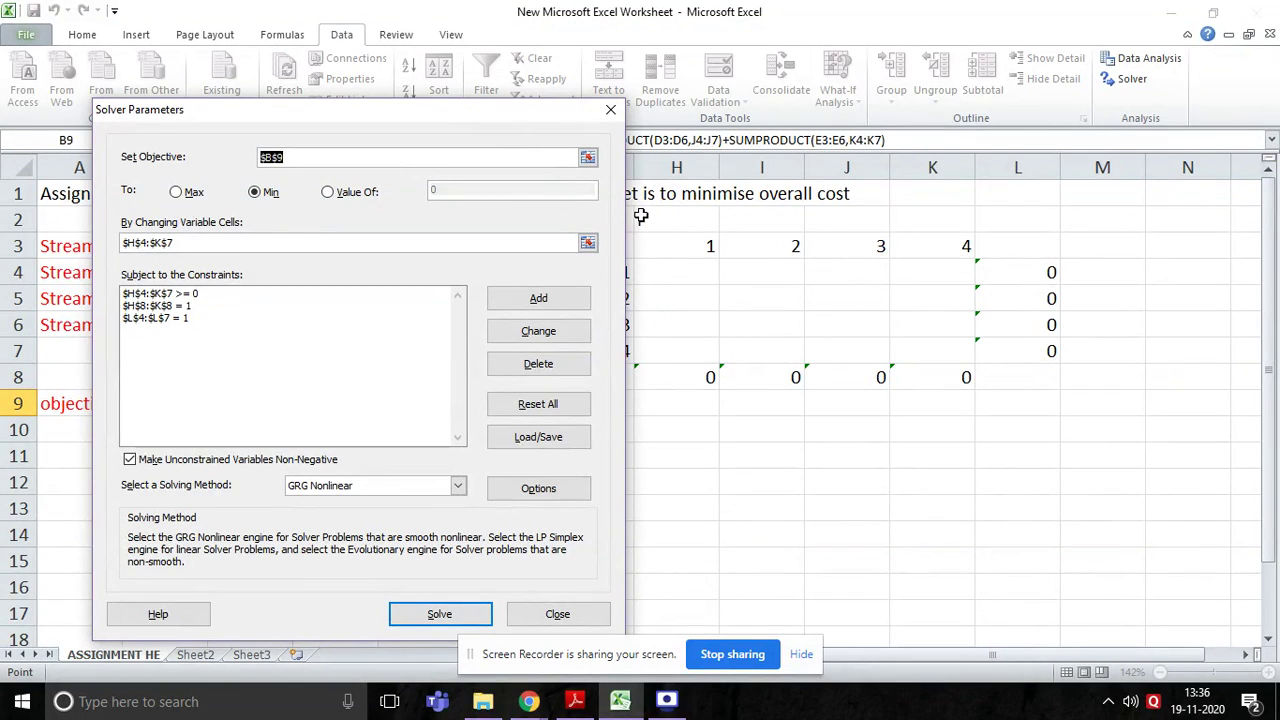
pyautogui.moveTo(506, 114); pyautogui.dragTo(436, 122)
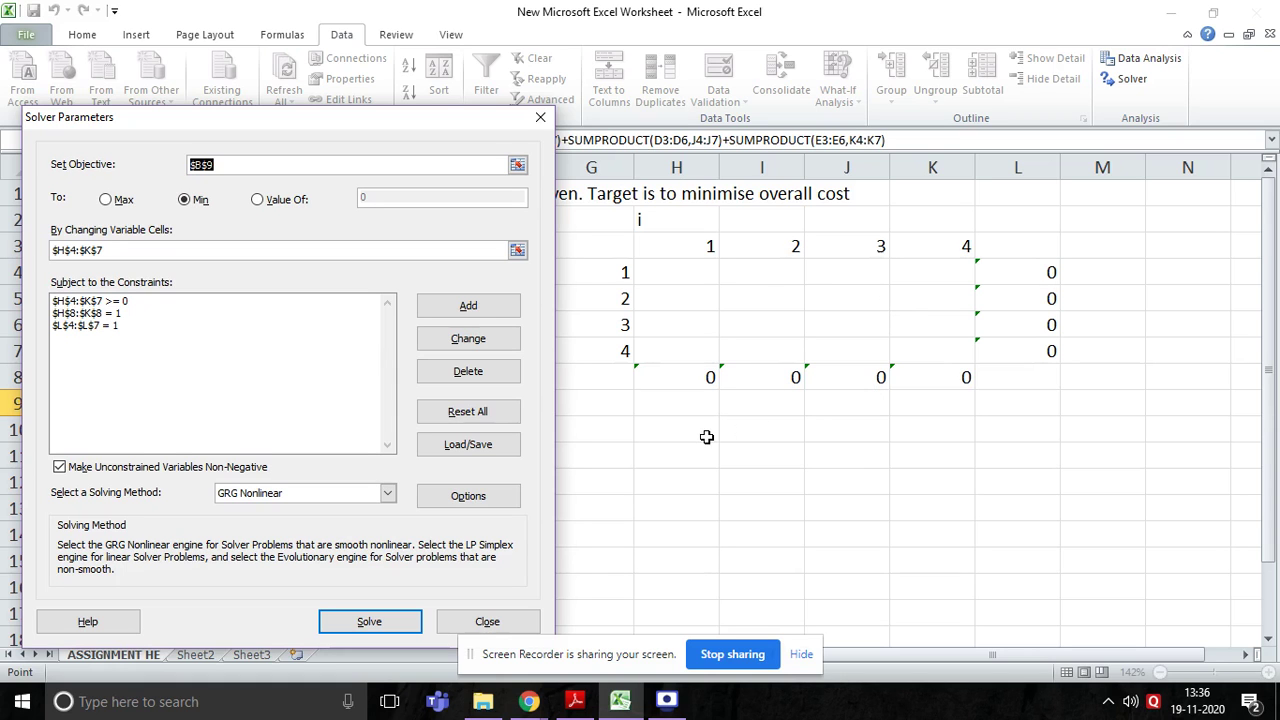
pyautogui.moveTo(349, 112); pyautogui.dragTo(469, 97)
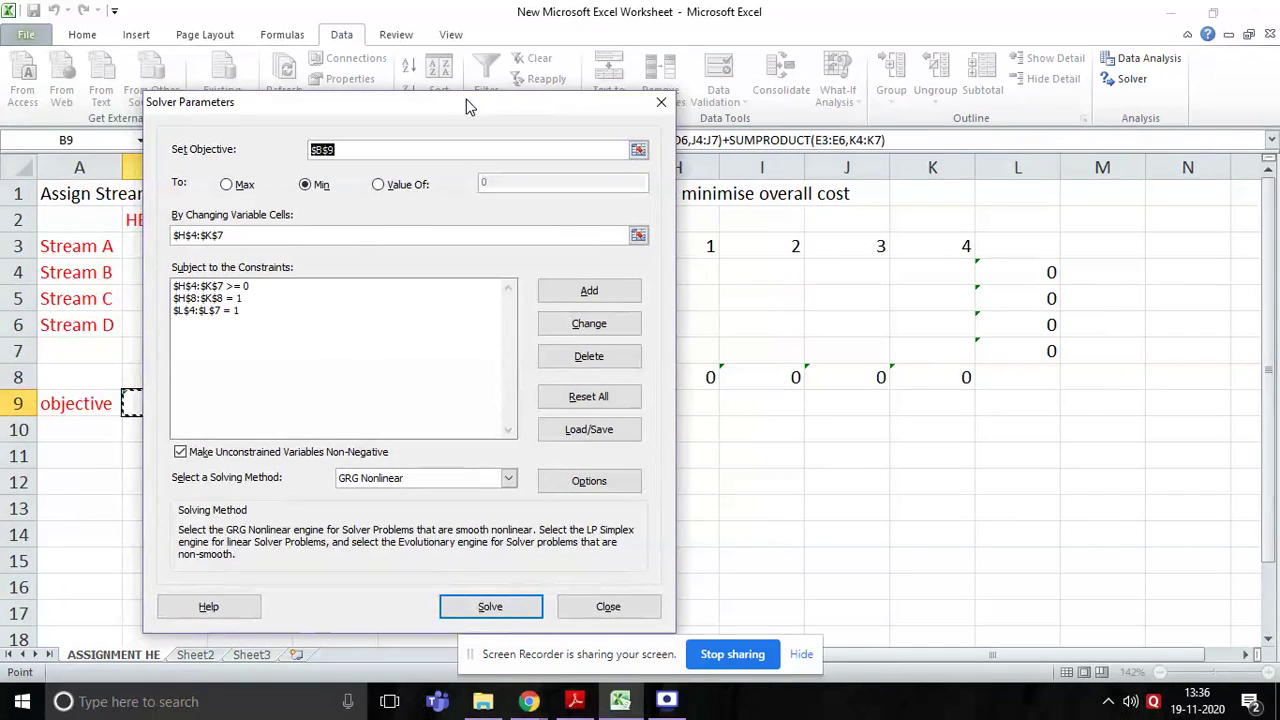
pyautogui.click(508, 478)
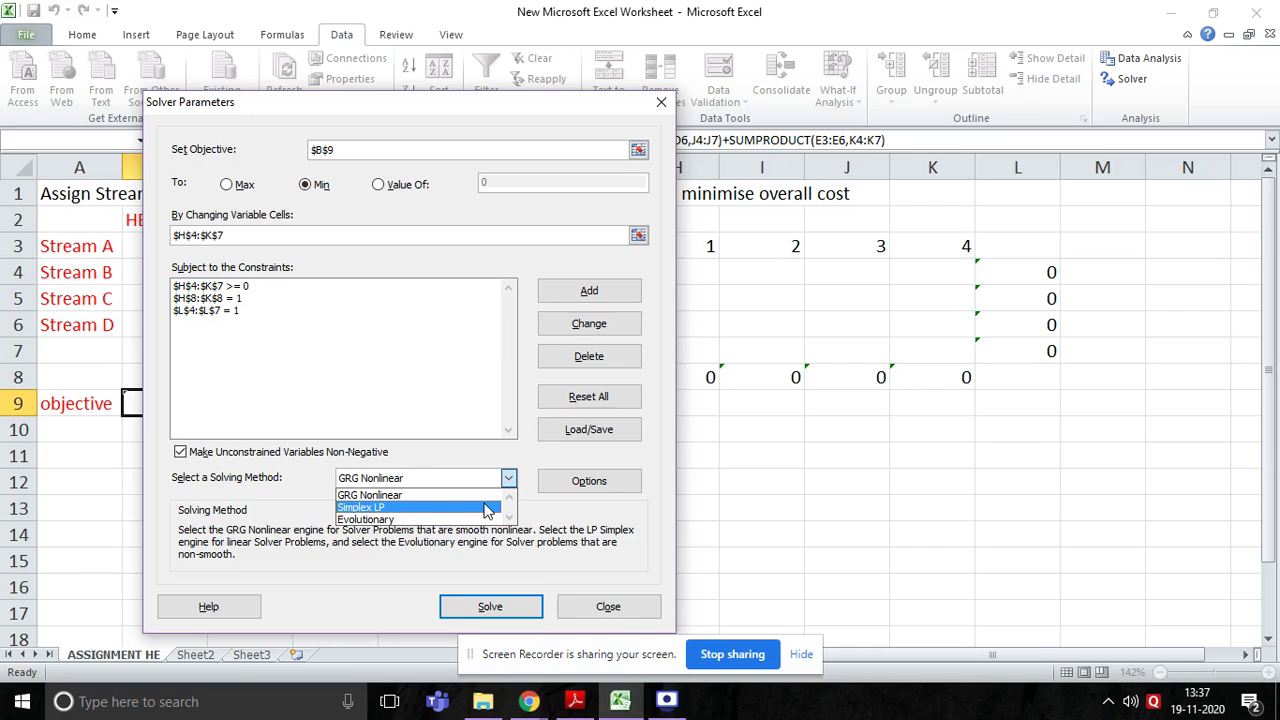
pyautogui.click(485, 508)
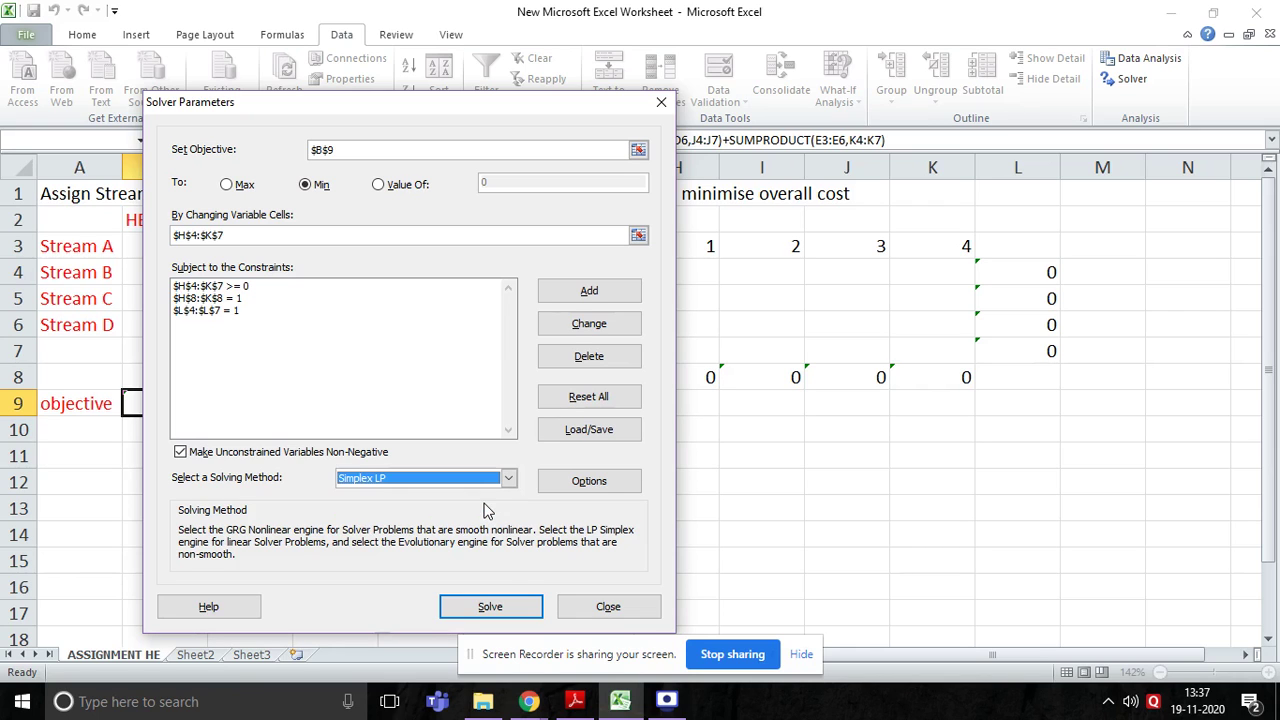
pyautogui.click(505, 612)
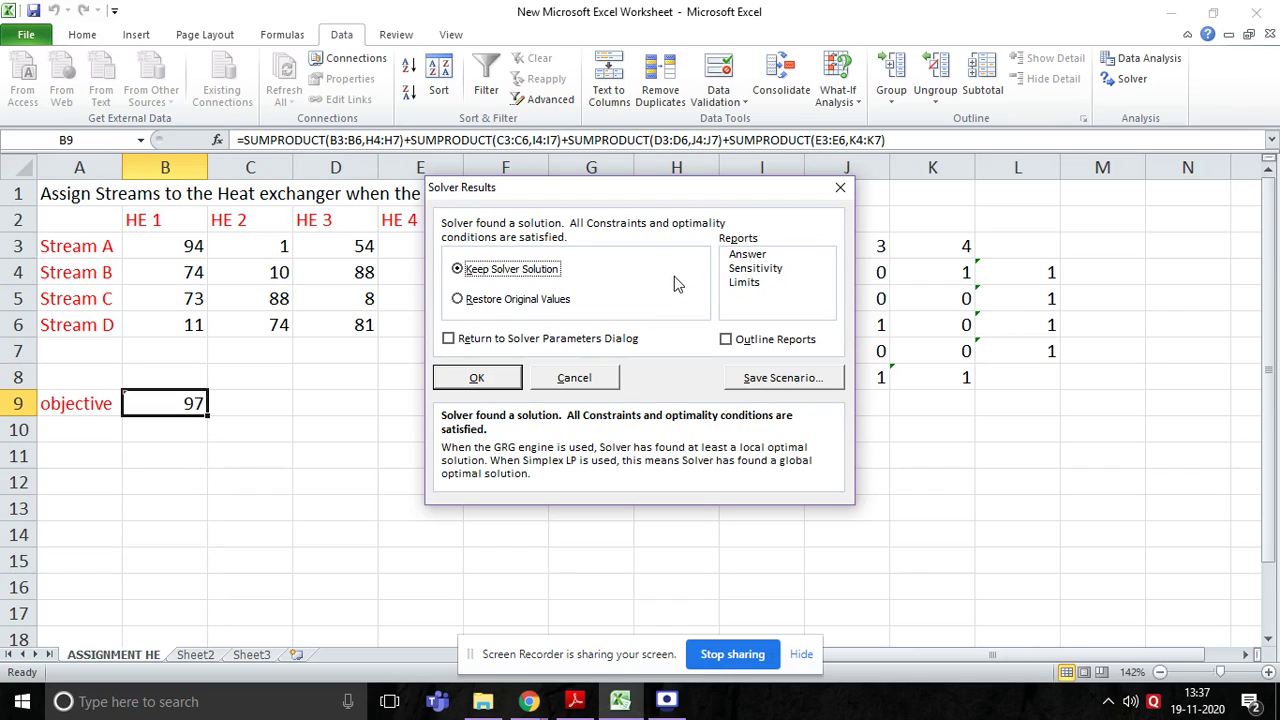
pyautogui.click(478, 378)
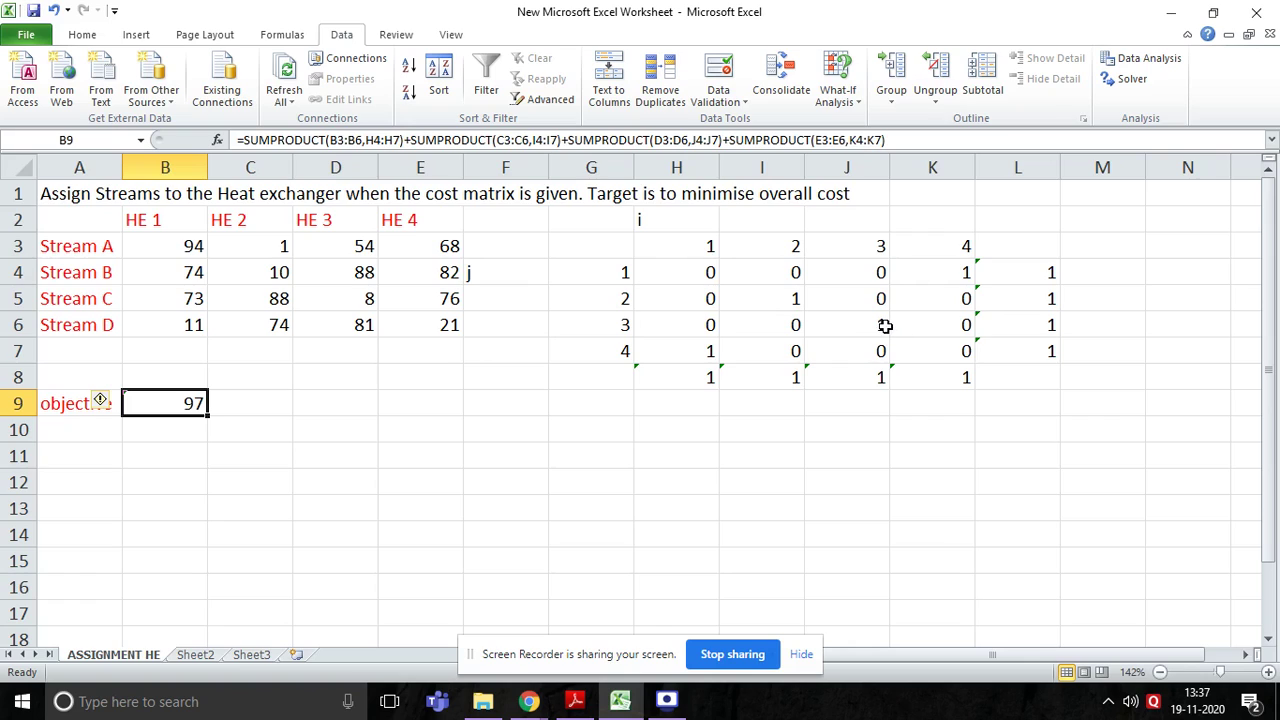
# Step: Check the column sum in J8 and the objective in B9, and compare the worksheet with the cost matrix in the Adobe Reader textbook PDF
pyautogui.click(850, 378)
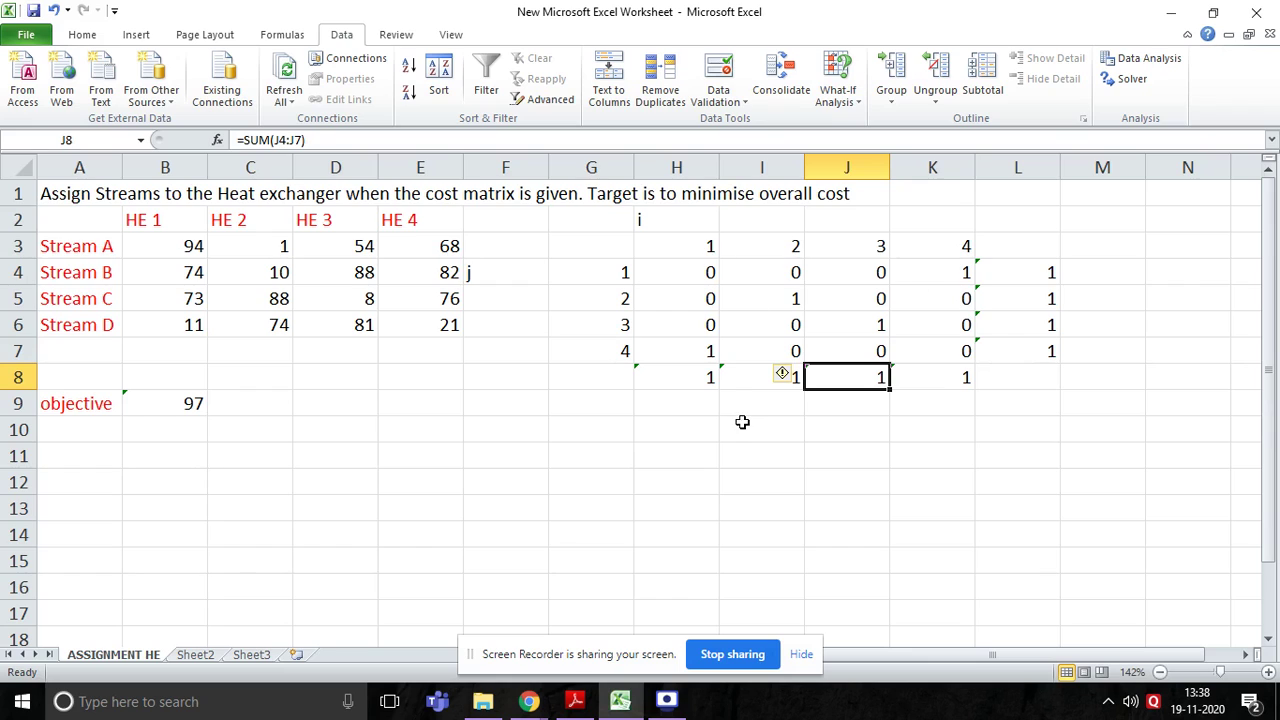
pyautogui.click(158, 410)
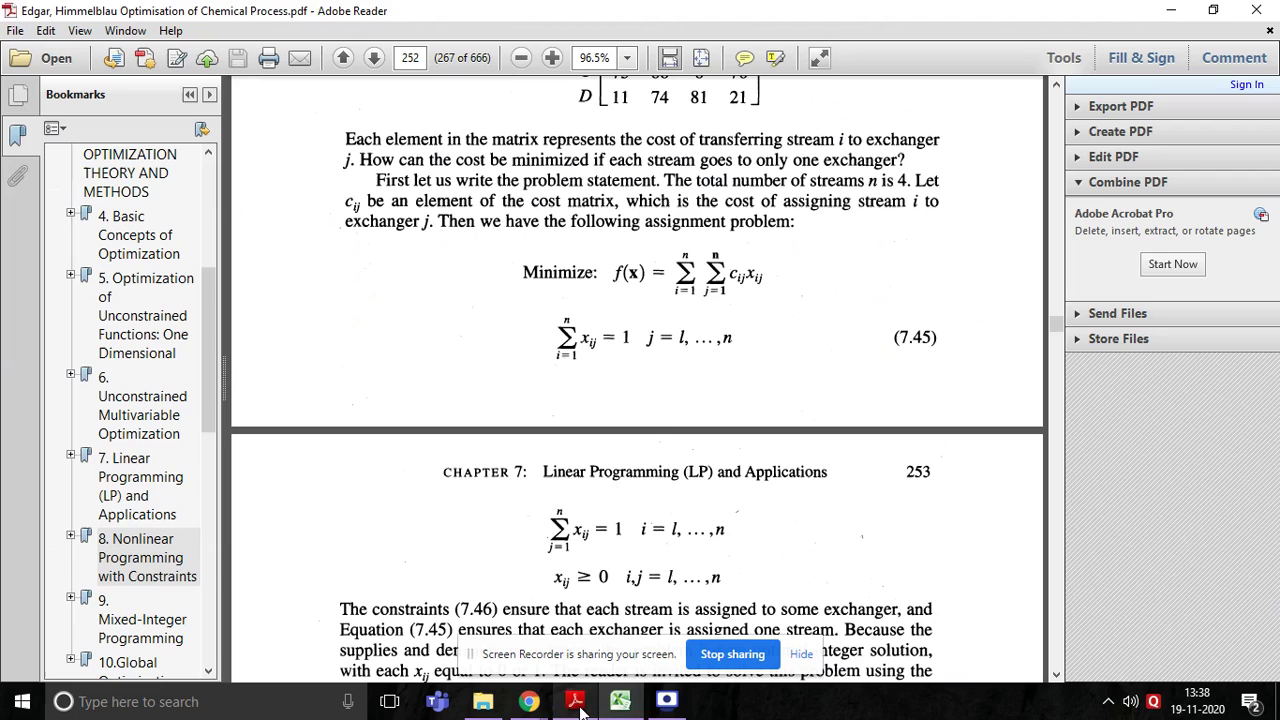
pyautogui.click(584, 710)
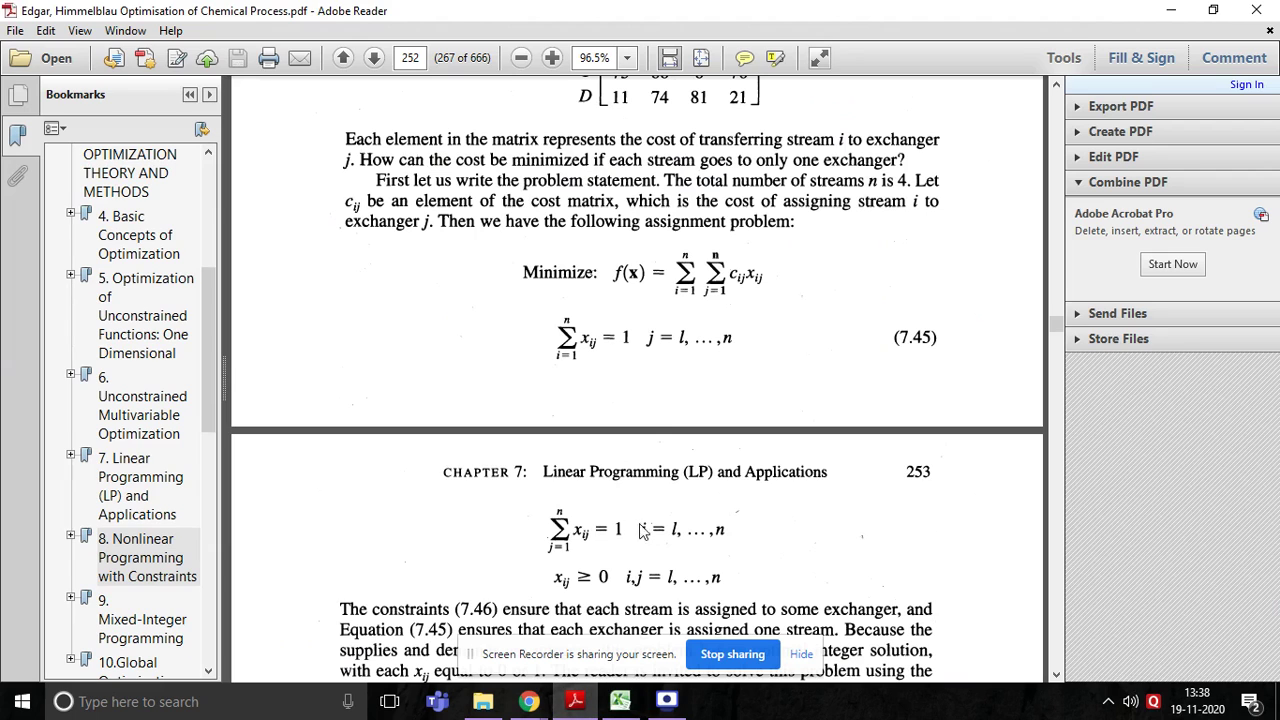
pyautogui.click(1058, 86)
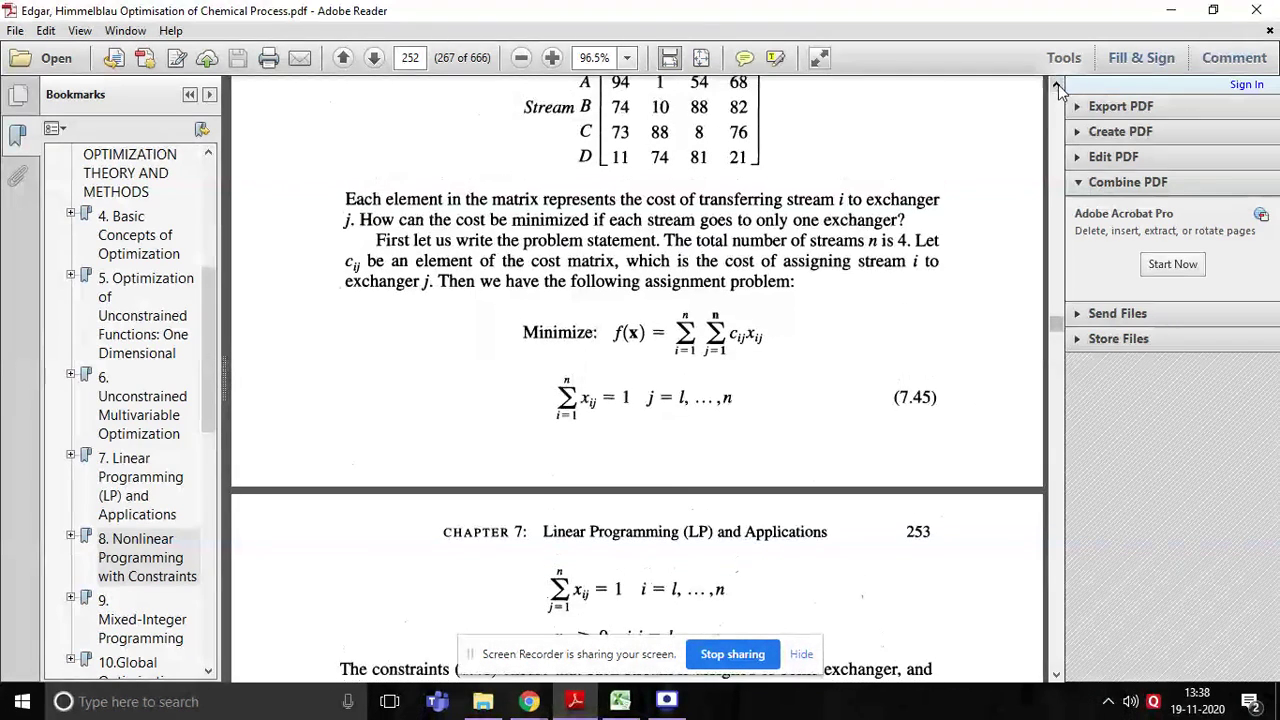
pyautogui.click(1058, 86)
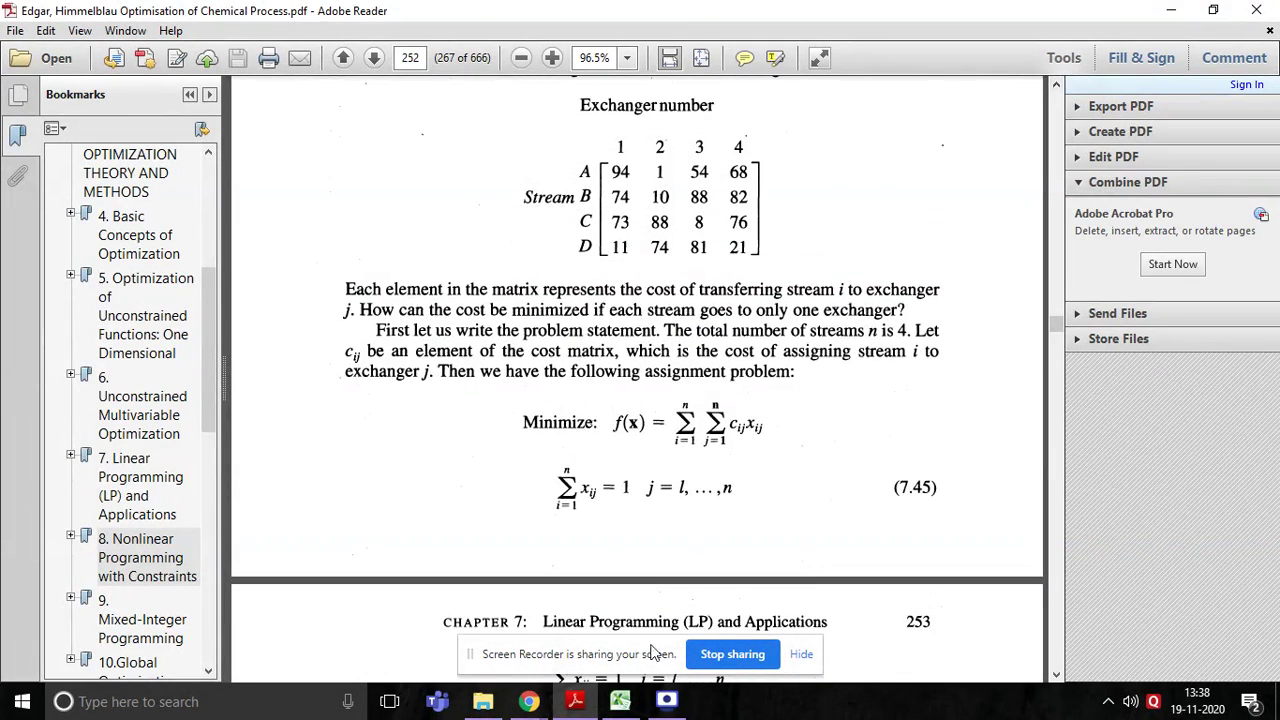
pyautogui.moveTo(632, 708)
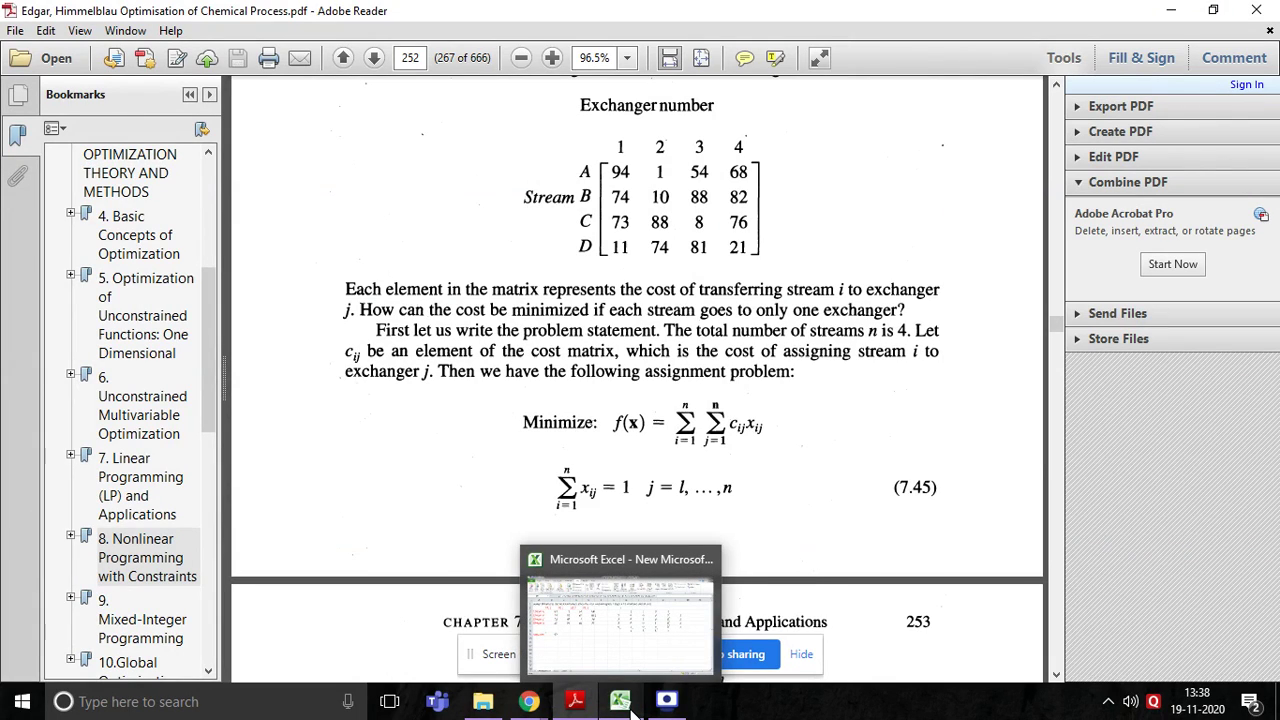
pyautogui.click(630, 708)
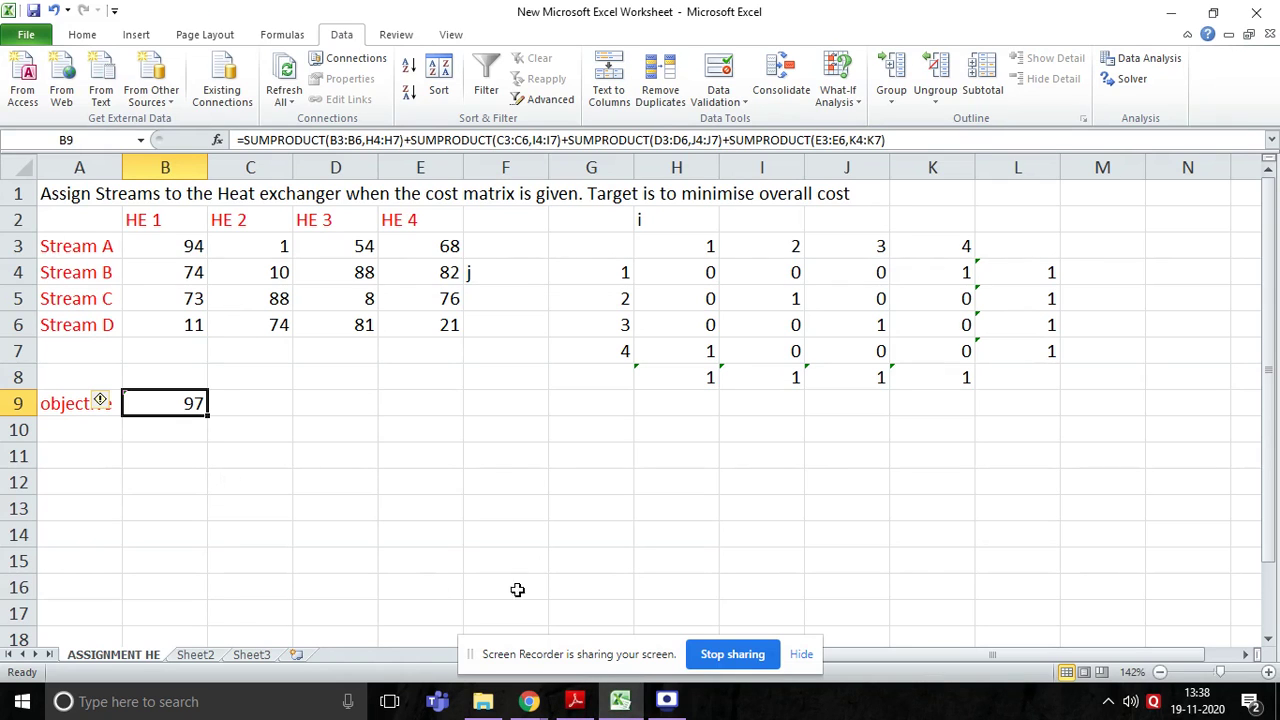
pyautogui.click(575, 701)
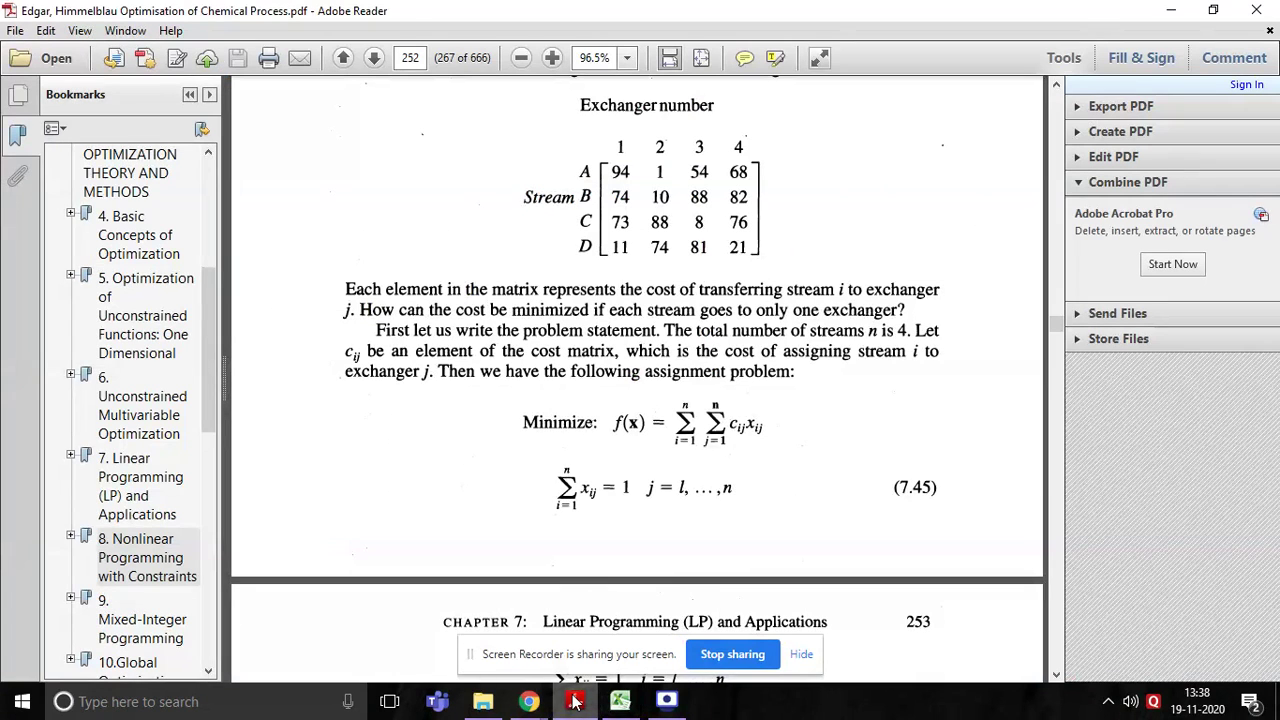
pyautogui.click(618, 701)
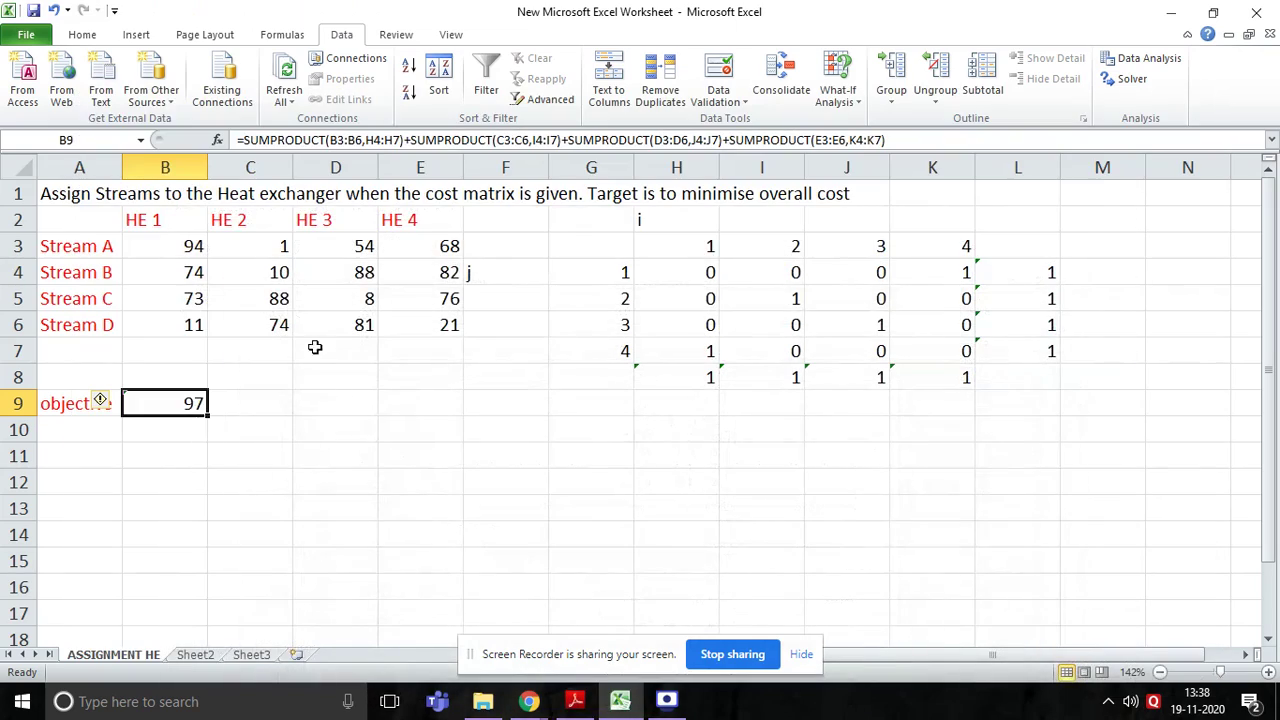
pyautogui.click(620, 701)
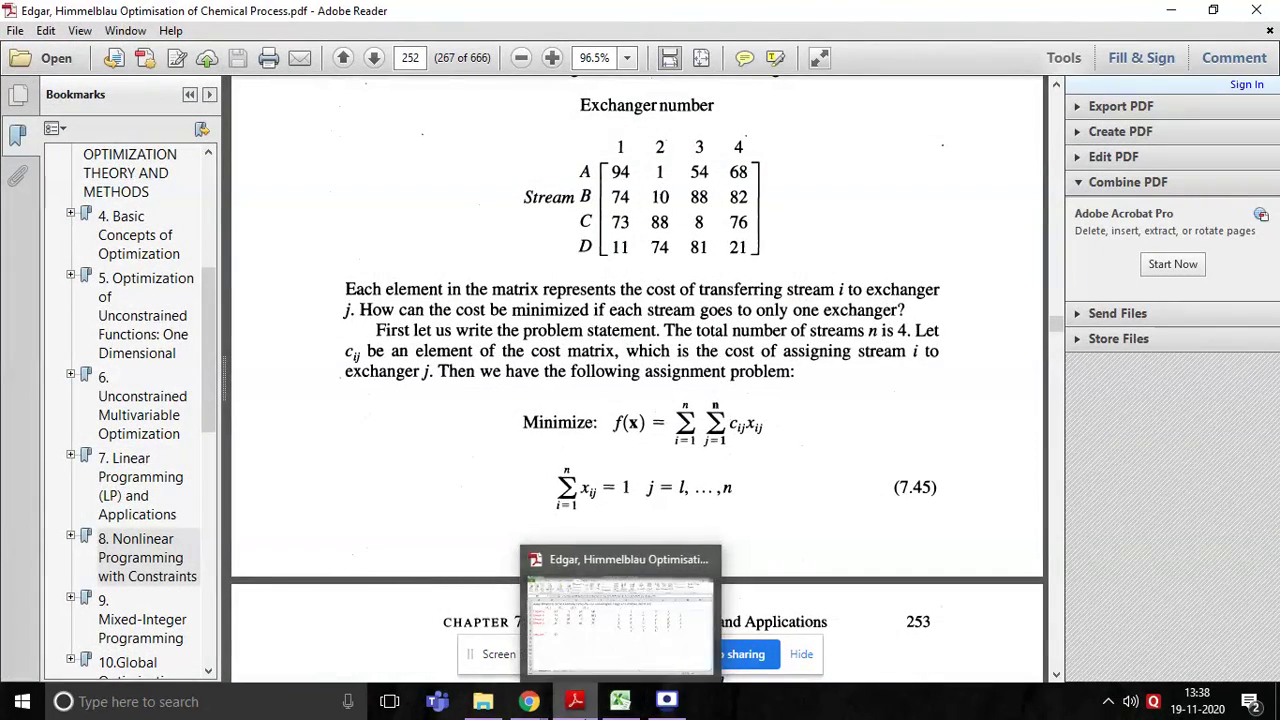
pyautogui.click(586, 704)
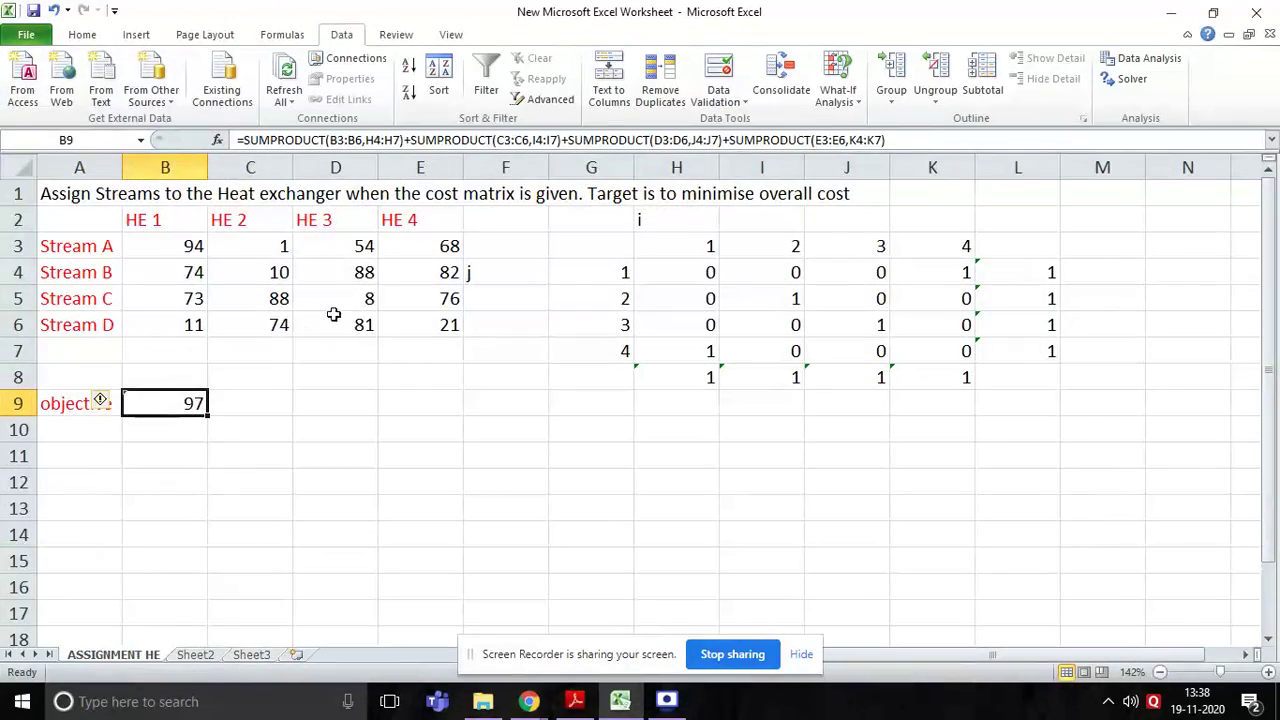
pyautogui.click(573, 704)
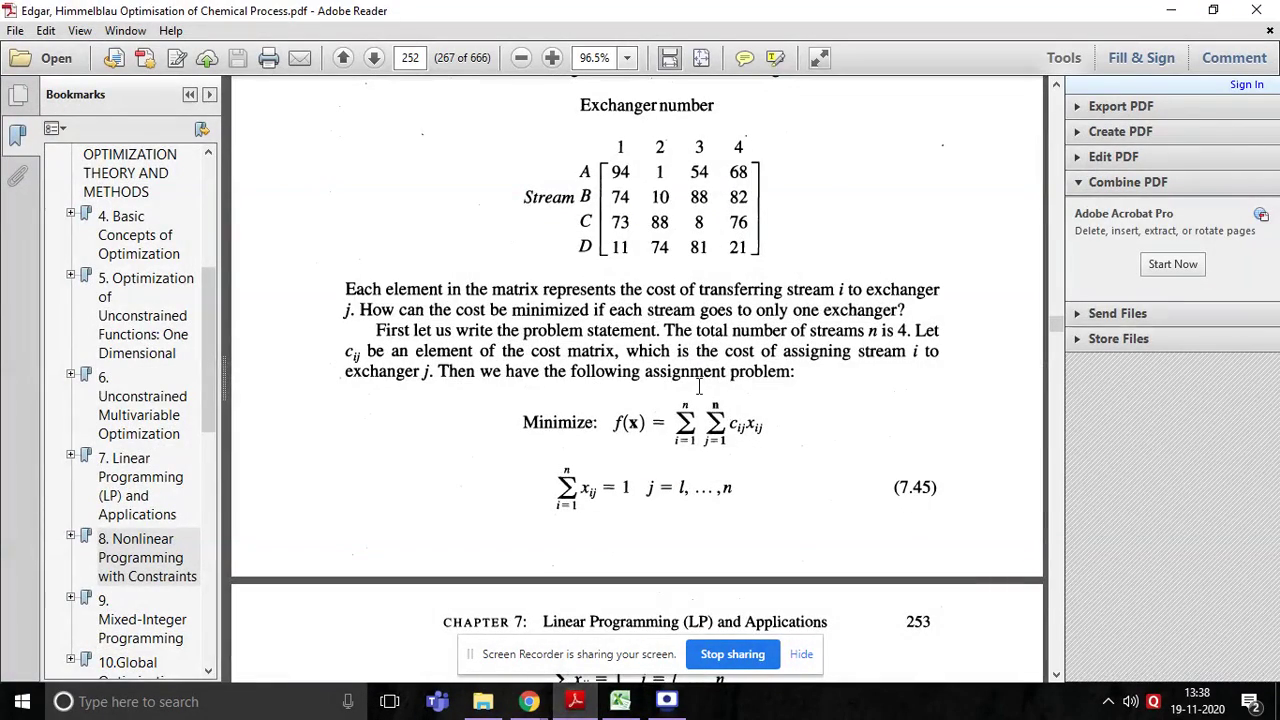
pyautogui.click(575, 704)
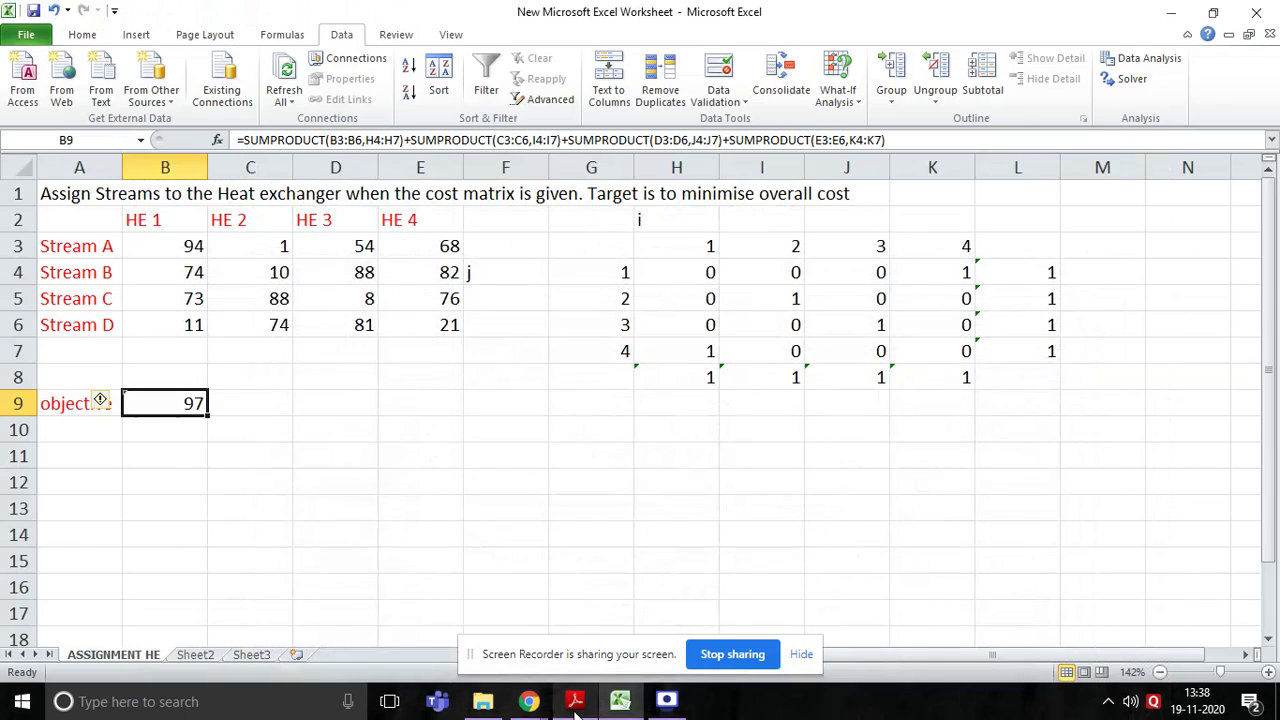